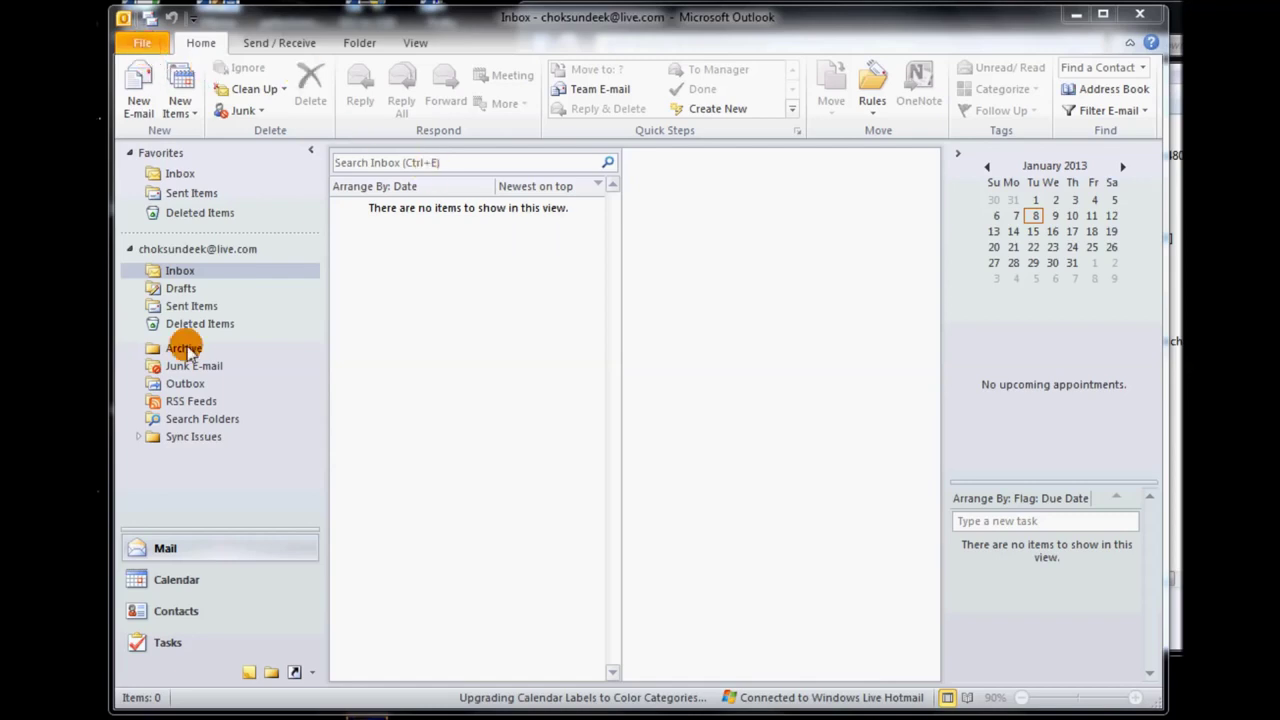
- From the Contacts view, open Outlook Options > Advanced and launch the Import and Export wizard
click(264, 610)
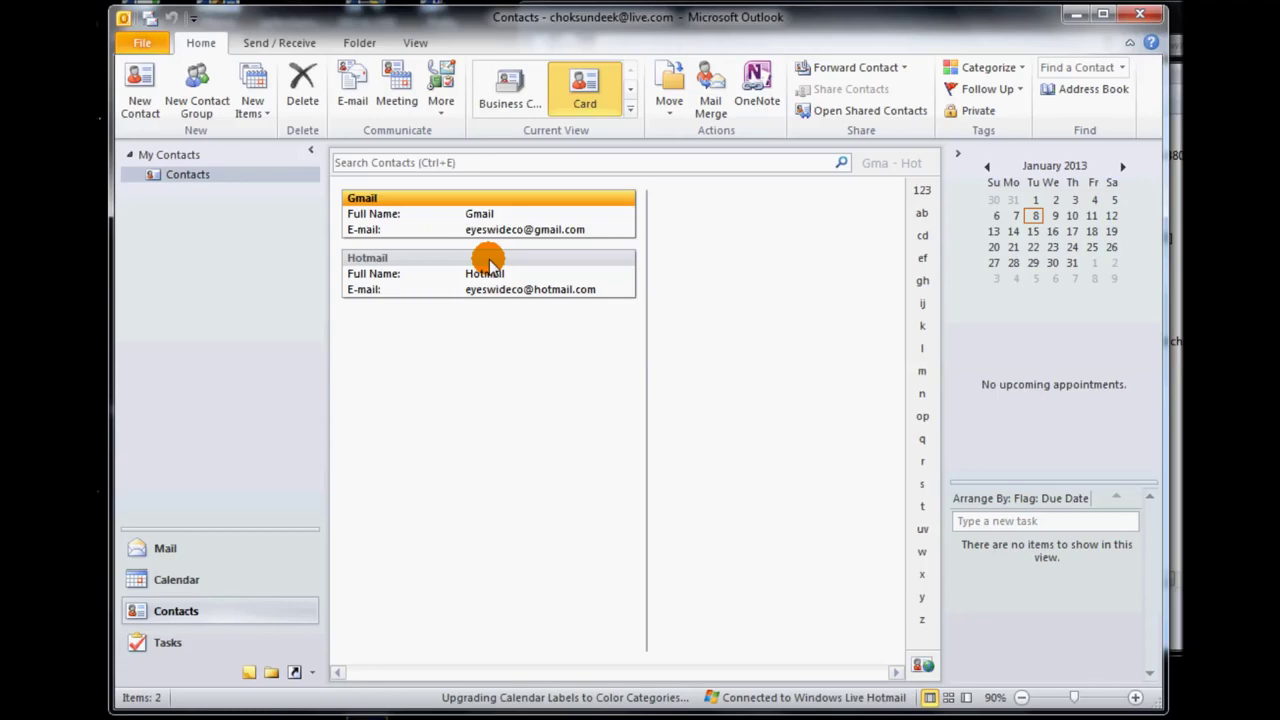
click(143, 40)
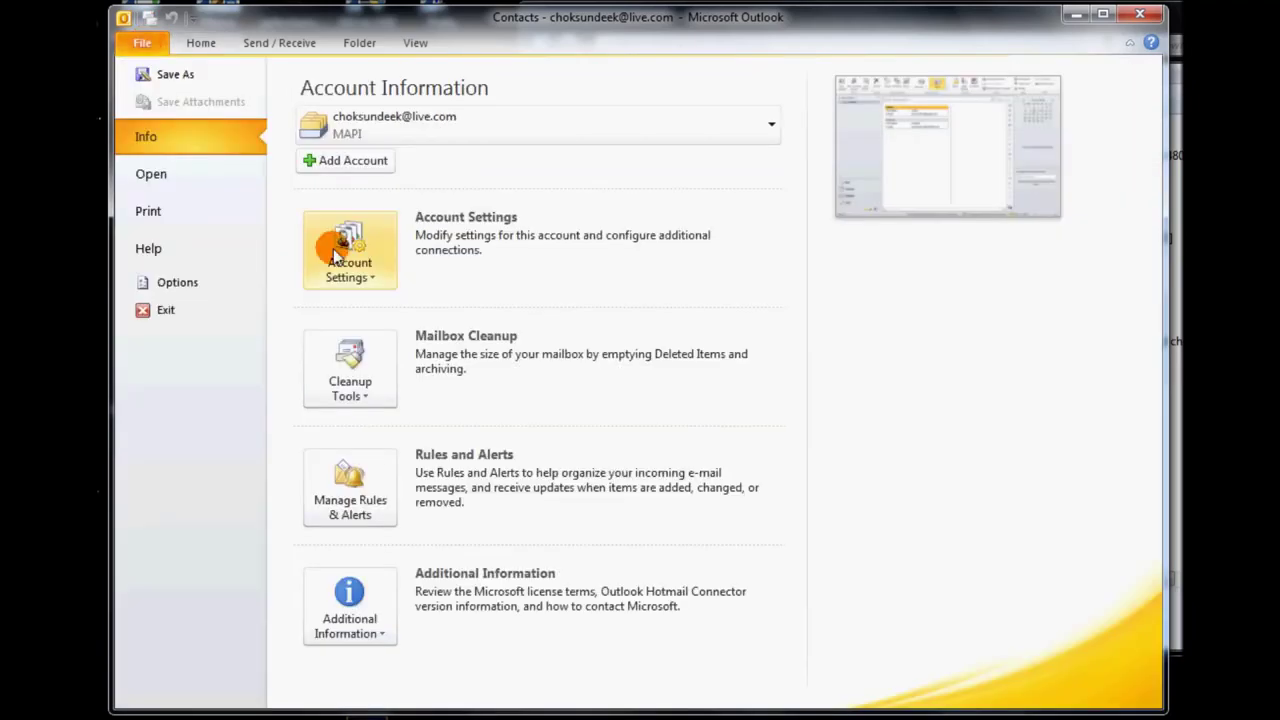
click(188, 282)
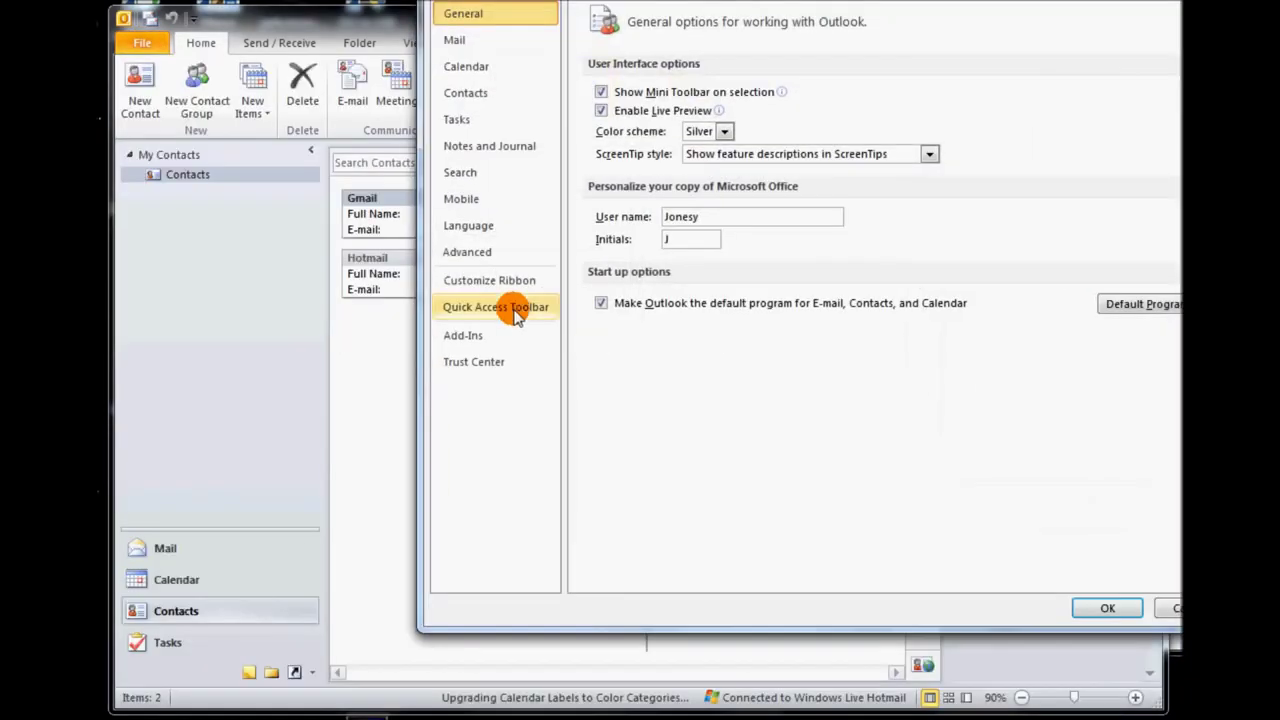
click(495, 256)
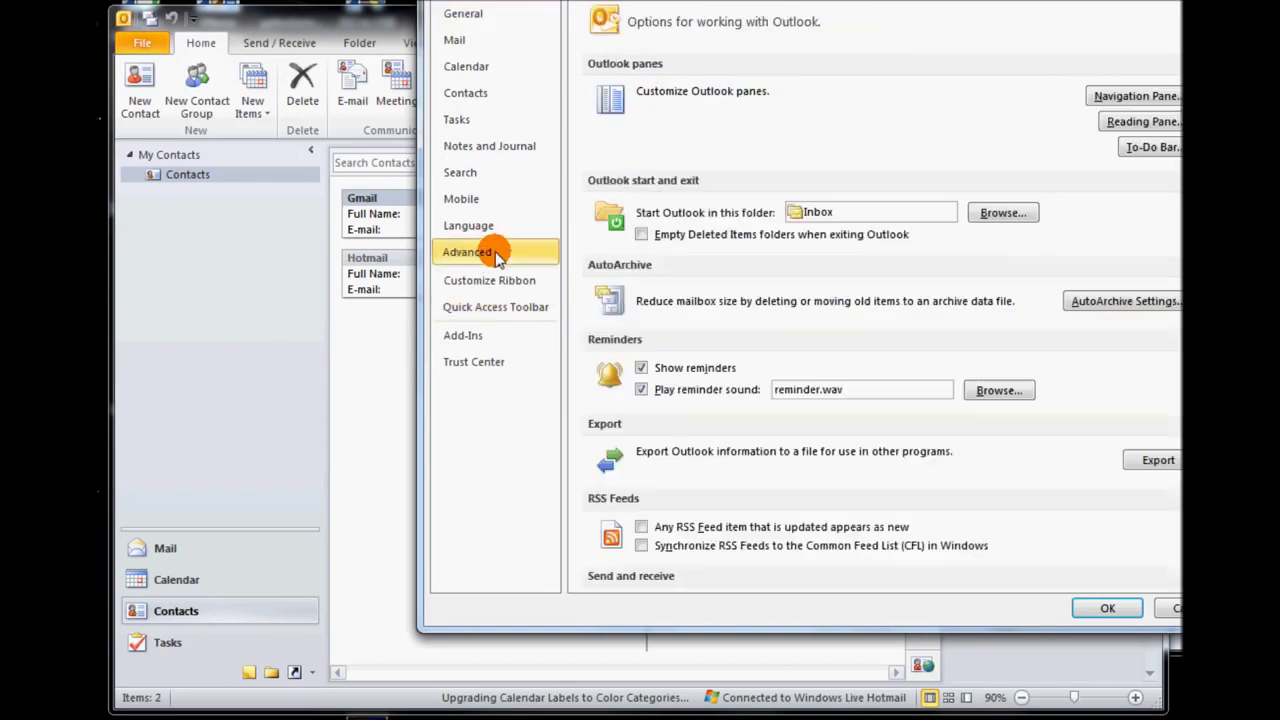
click(1158, 461)
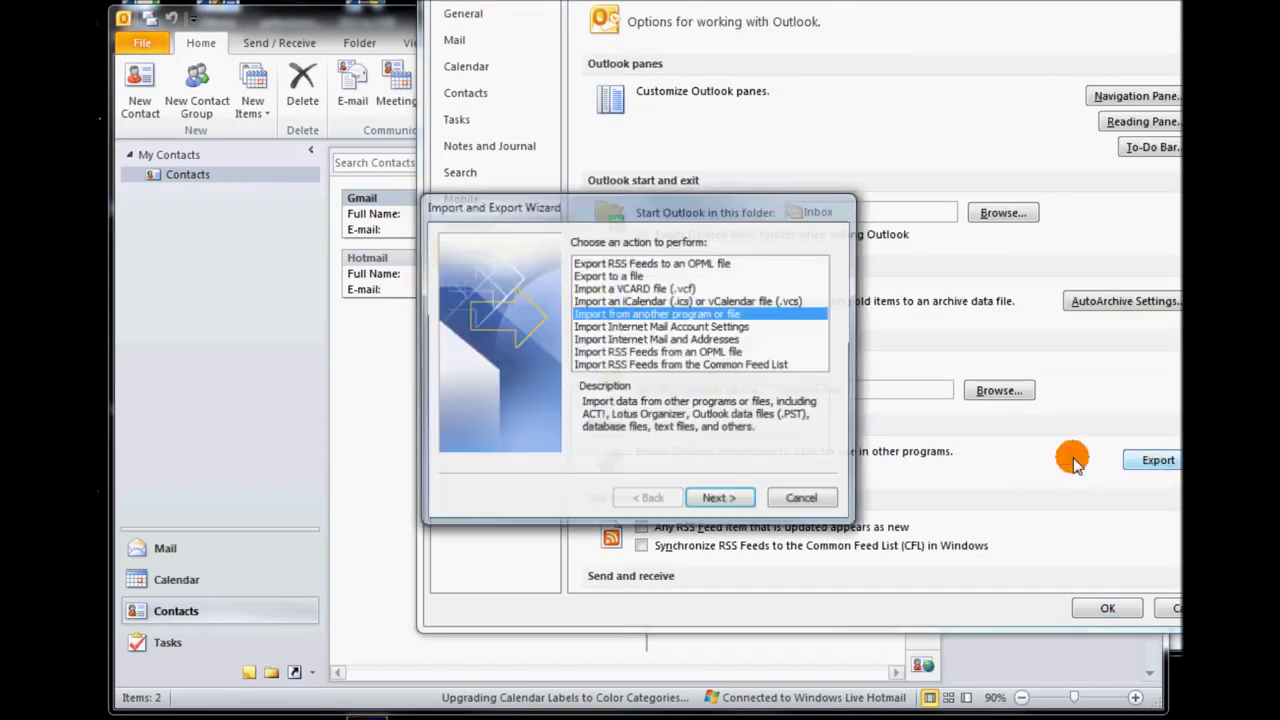
- Choose to export the Contacts folder to a Microsoft Excel 97-2003 file
click(629, 278)
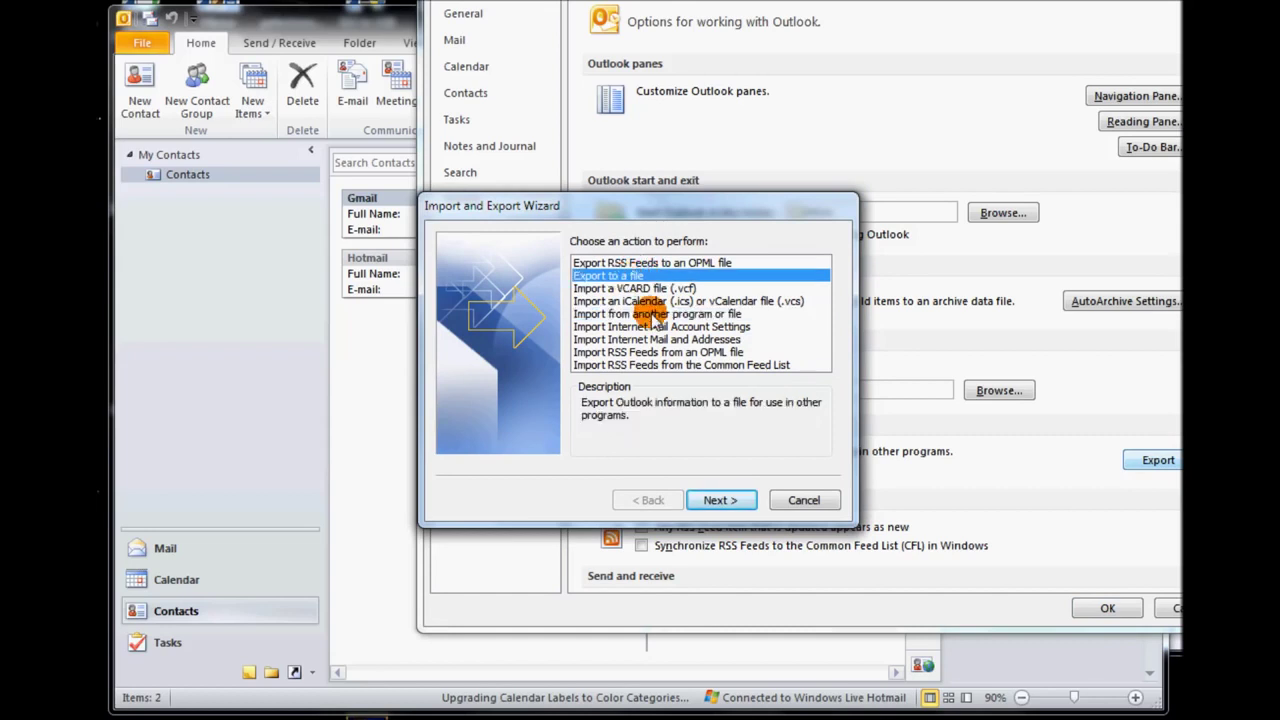
click(737, 501)
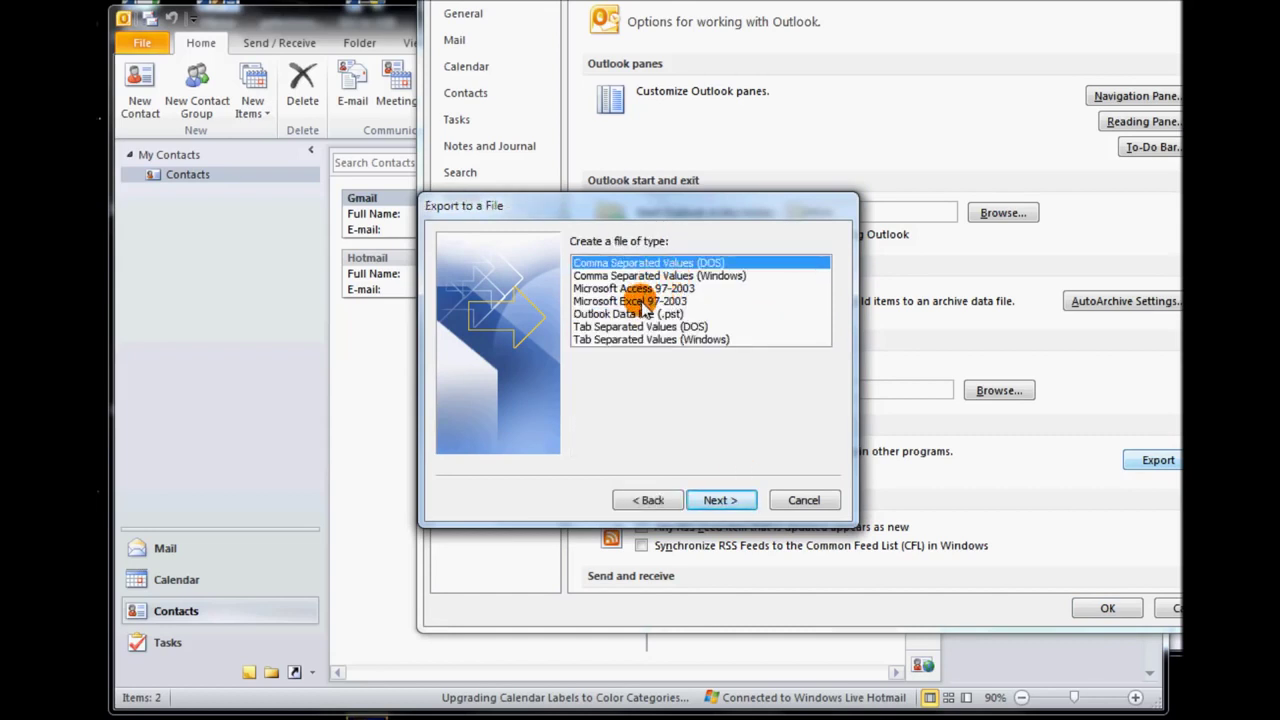
click(640, 302)
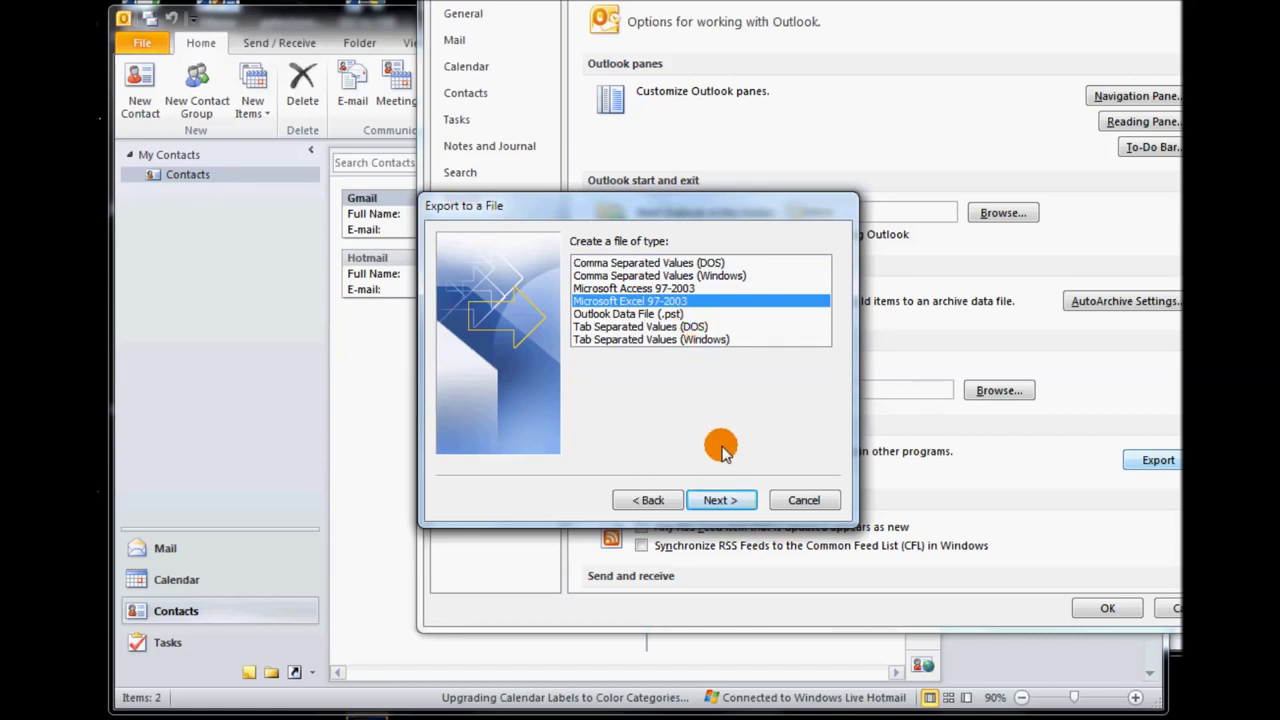
click(722, 500)
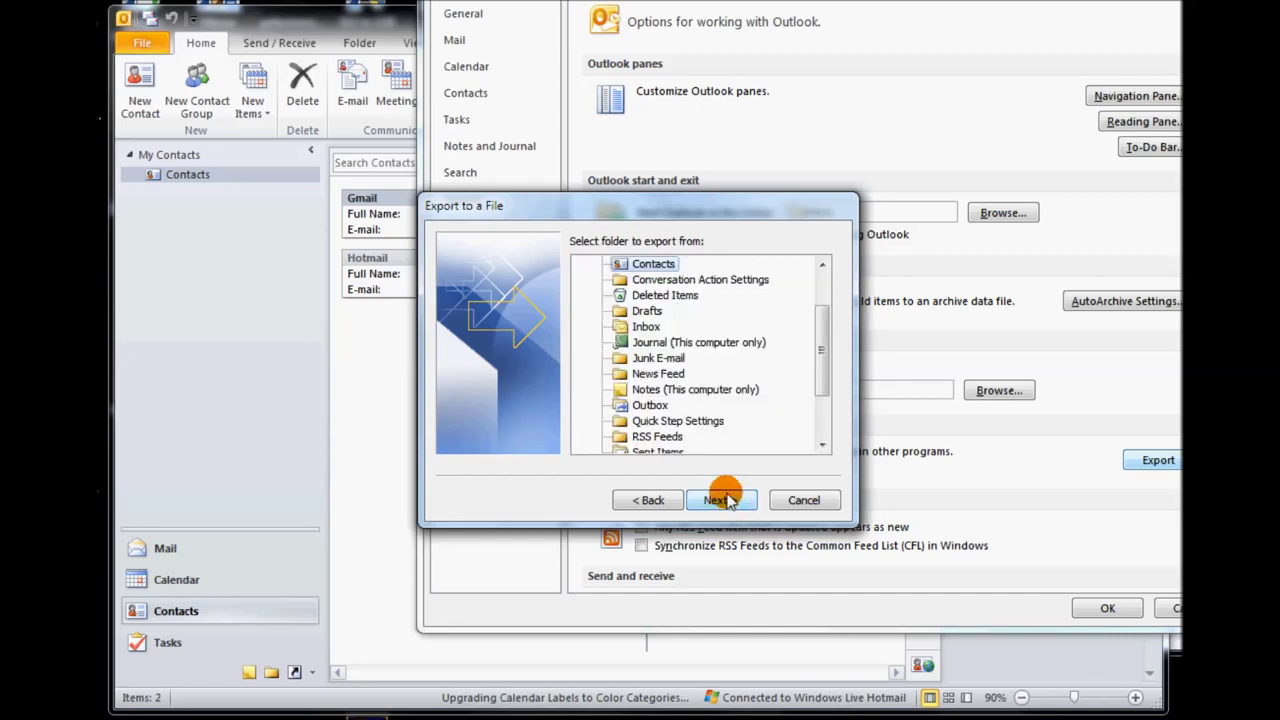
click(720, 500)
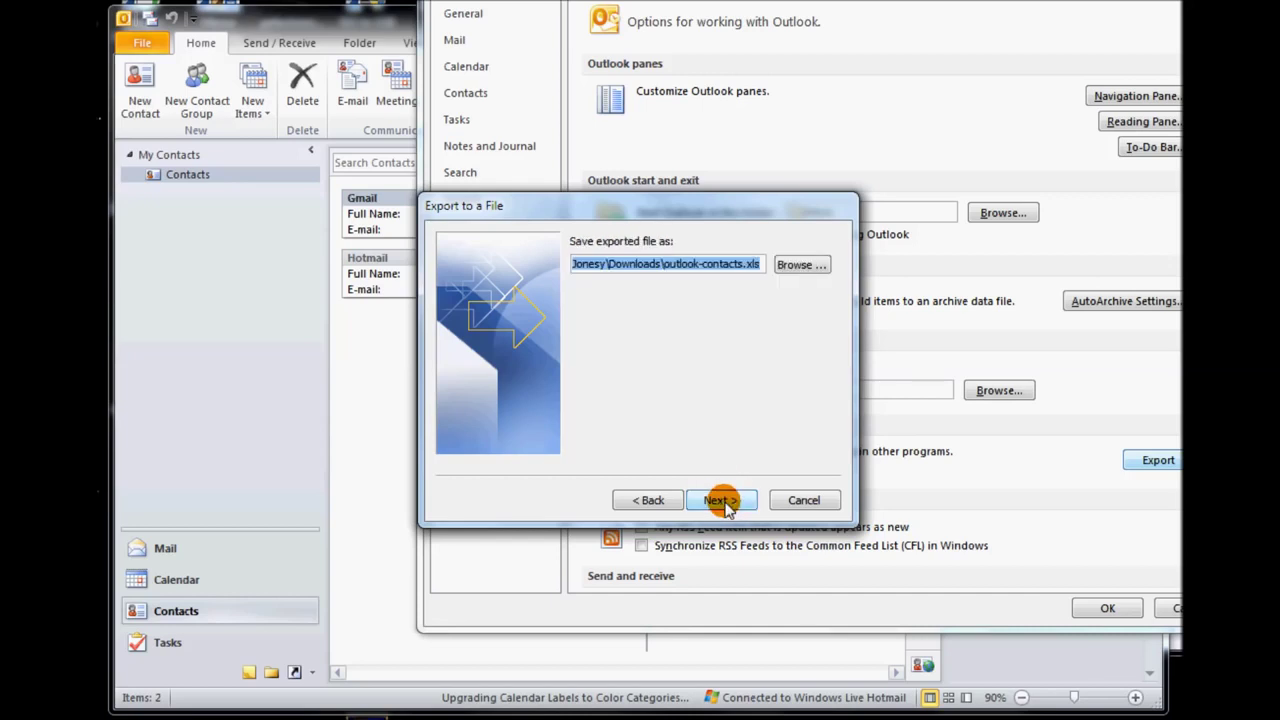
- Save the export as outlook-contacts-group1.xls in Downloads, finish it, and close Options
click(790, 268)
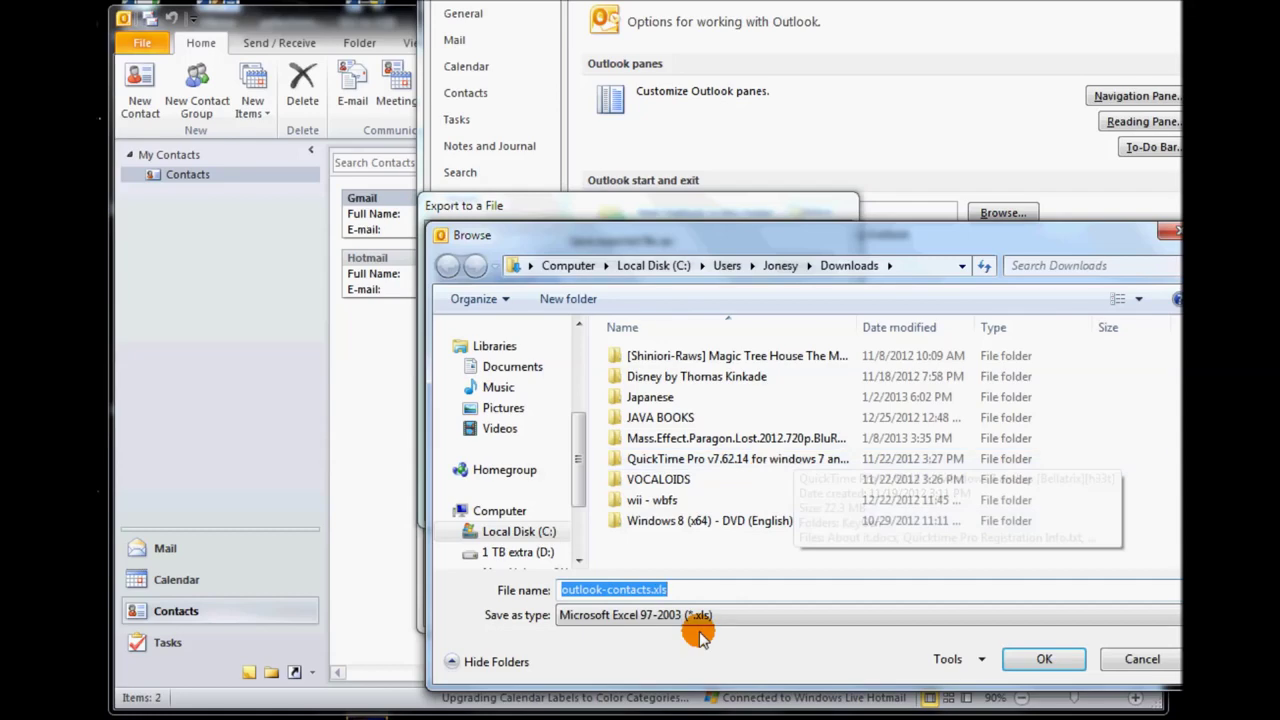
click(652, 589)
text(-group)
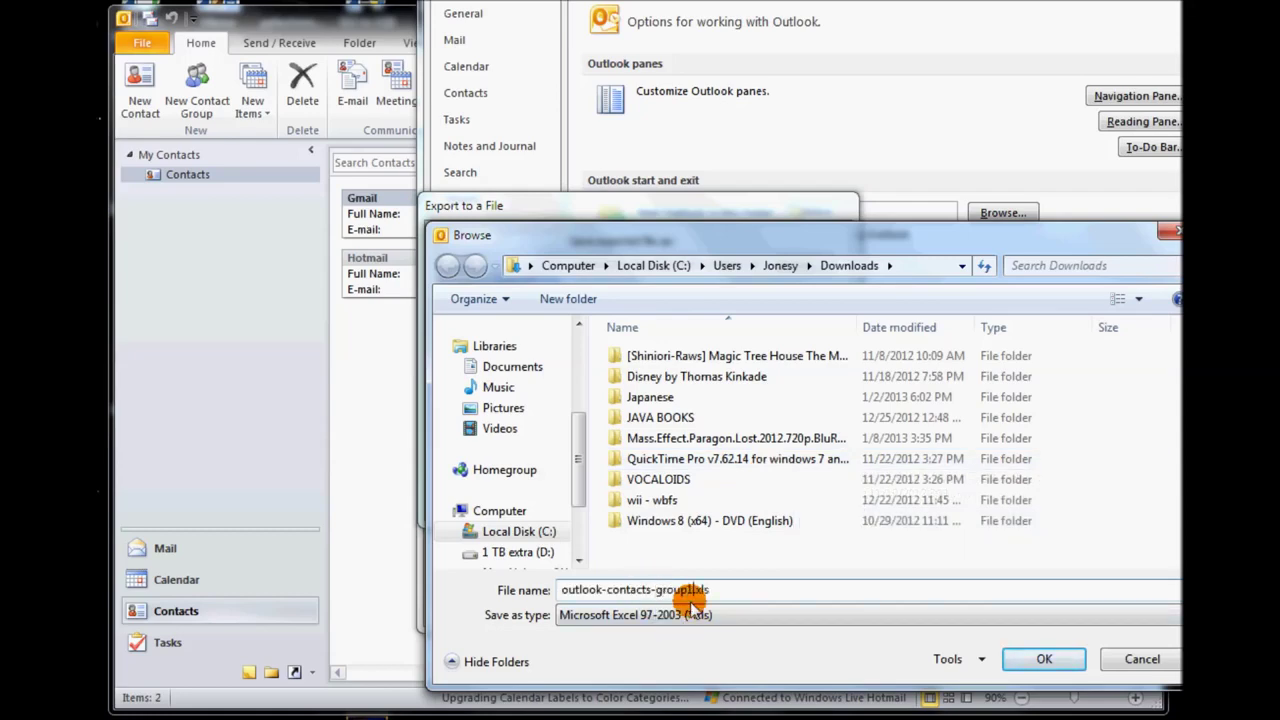
key(Return)
click(721, 500)
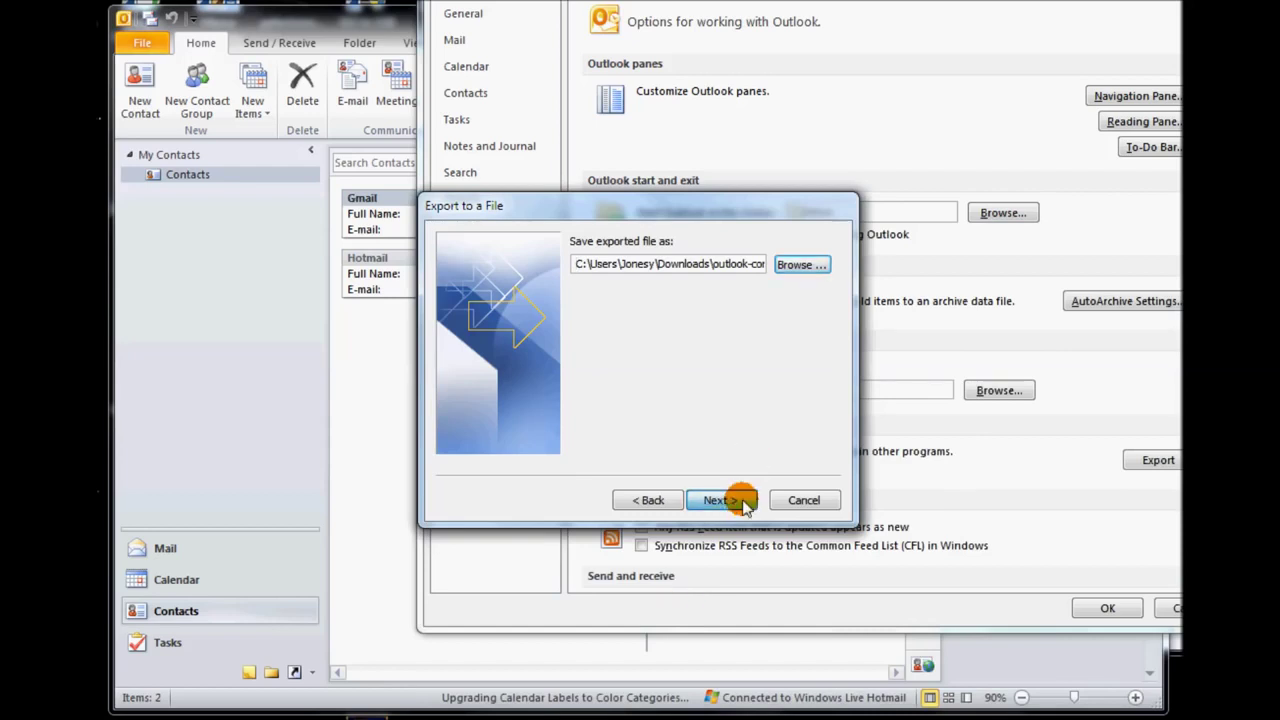
click(721, 500)
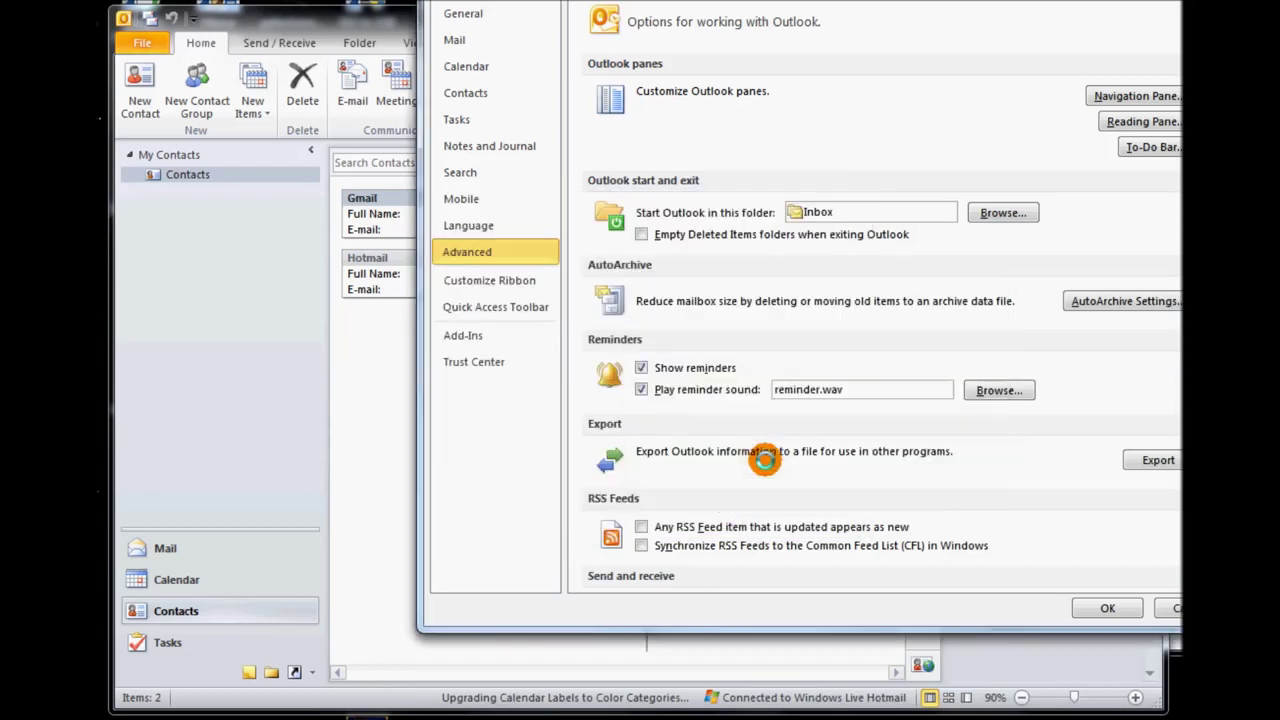
click(1107, 608)
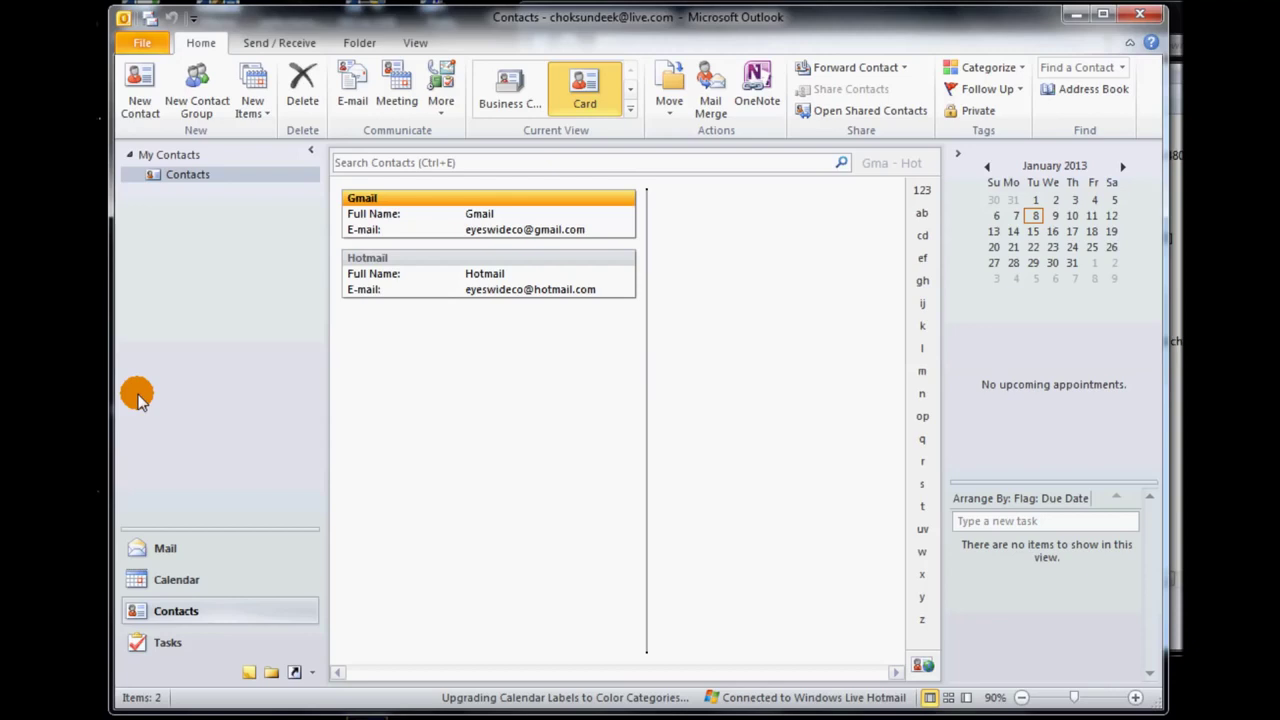
- Open outlook-contacts-group1.xls from the Downloads folder in Excel, then return to Outlook's contacts
key(alt+Tab)
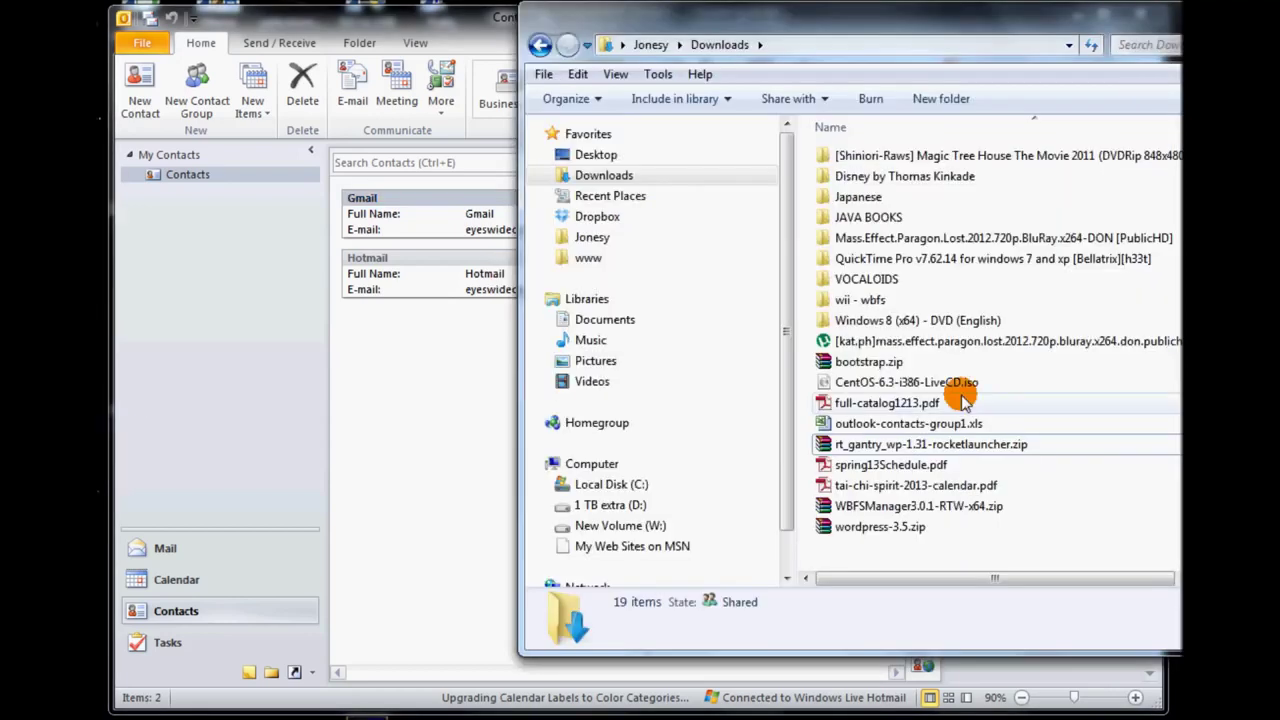
click(880, 423)
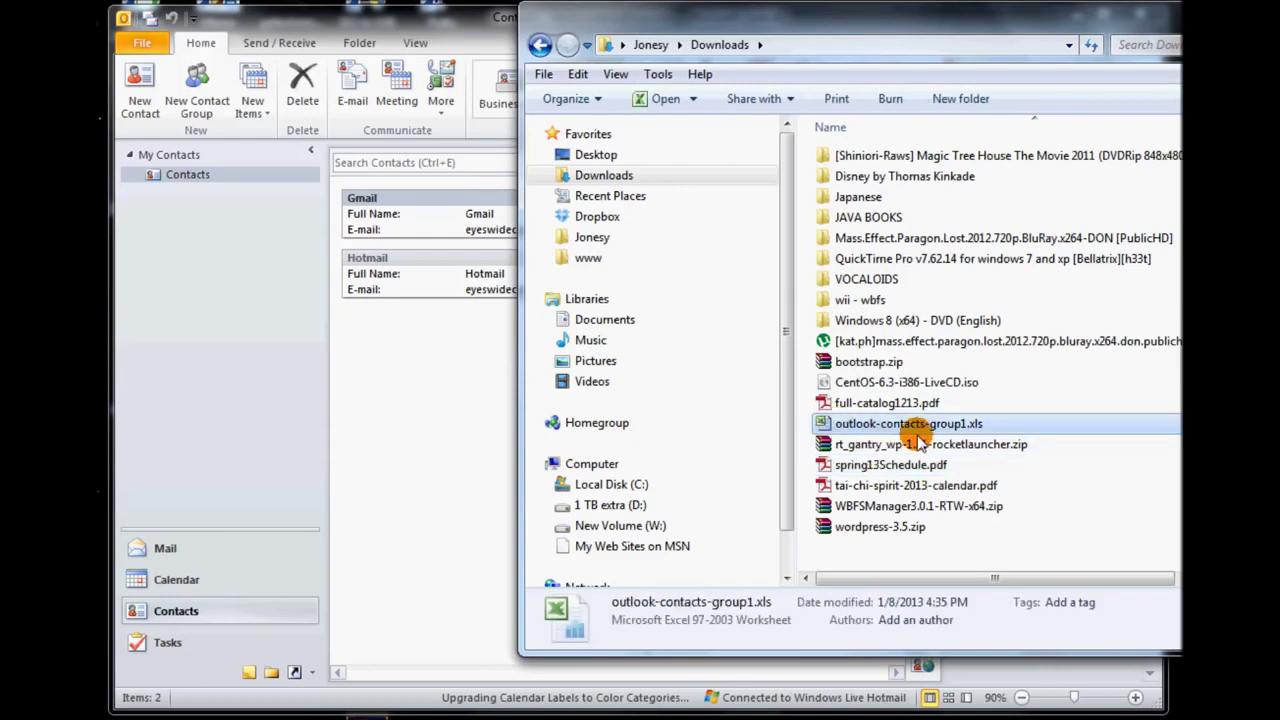
double_click(912, 428)
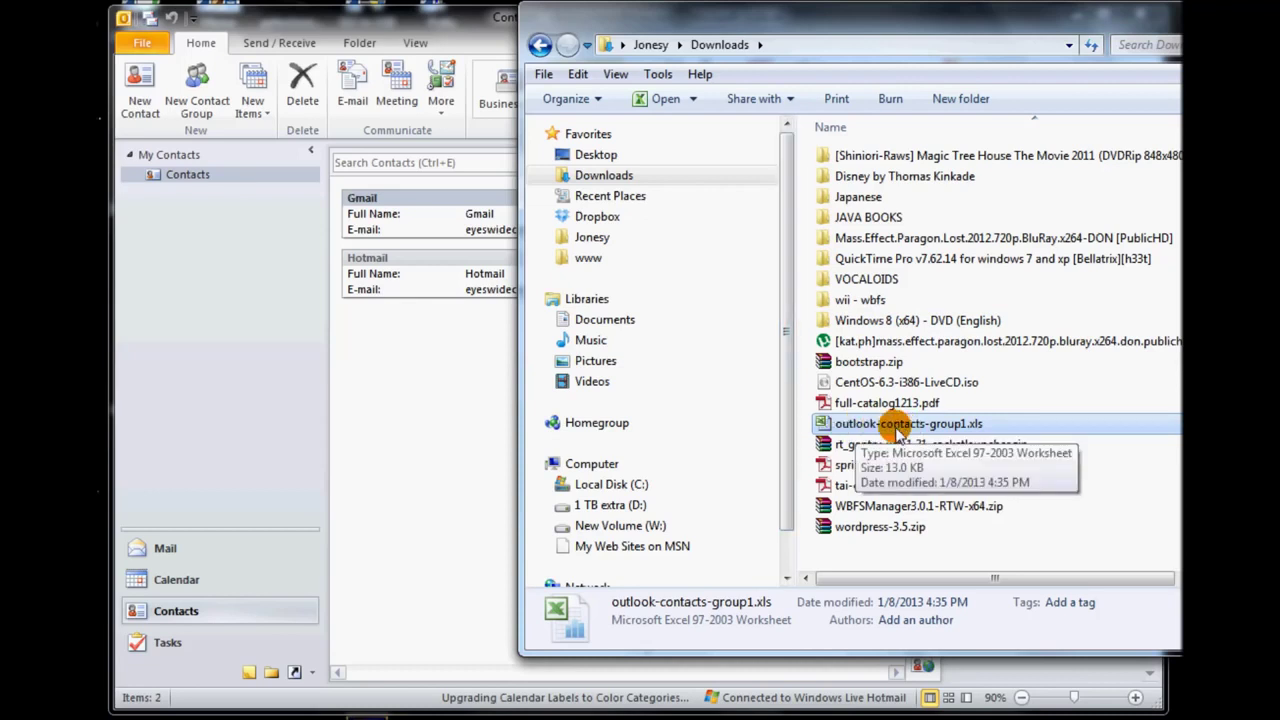
click(437, 391)
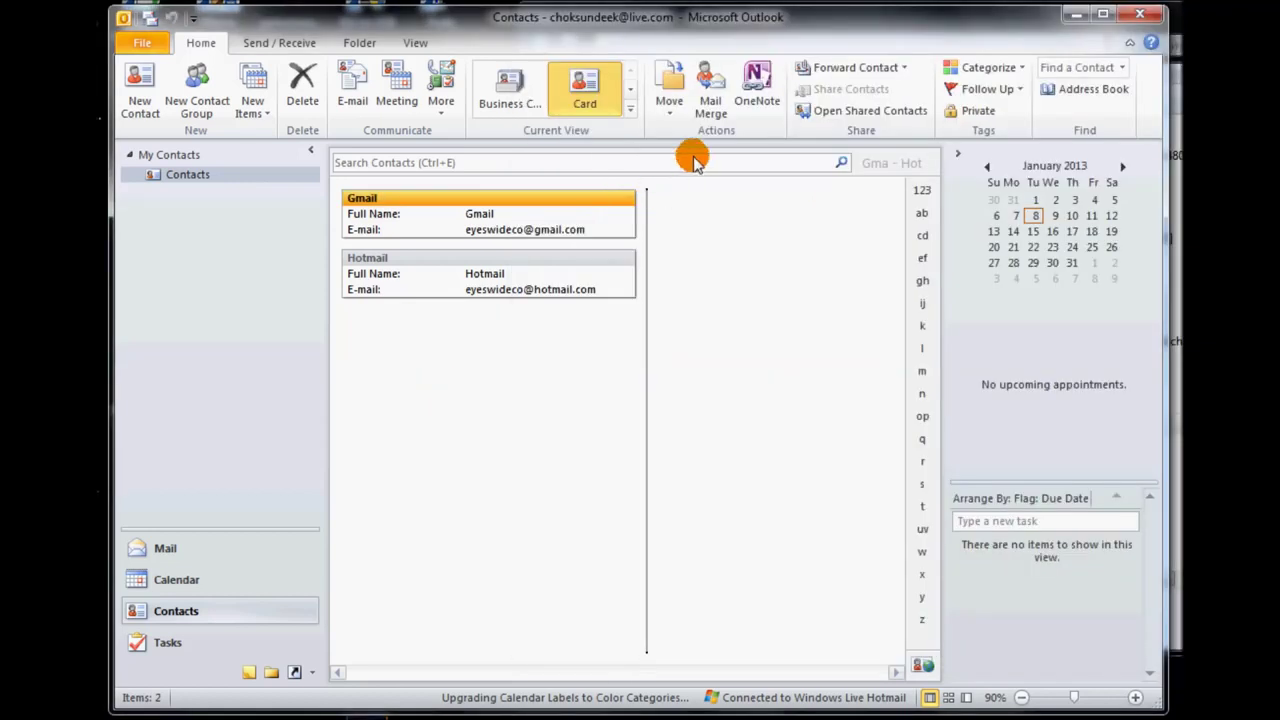
- Start a Form Letters mail merge sent as e-mail with subject 'Newsletter Layout Test'
click(712, 108)
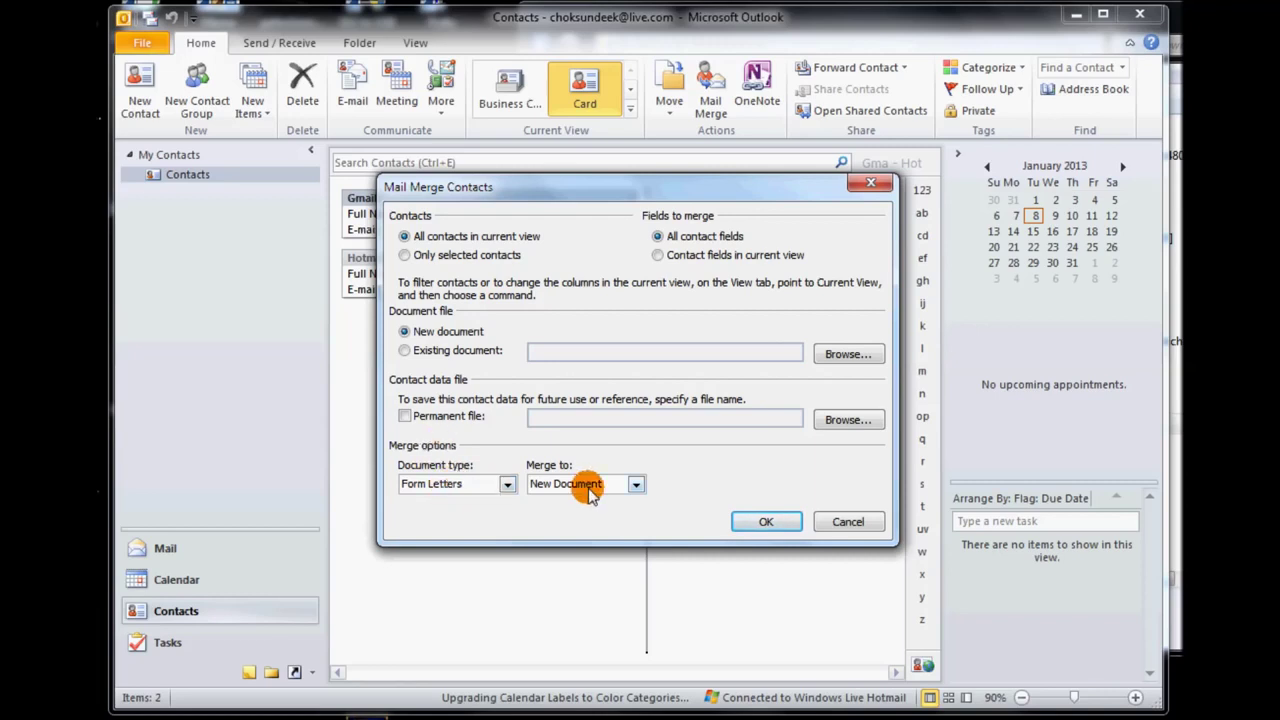
click(505, 484)
click(505, 484)
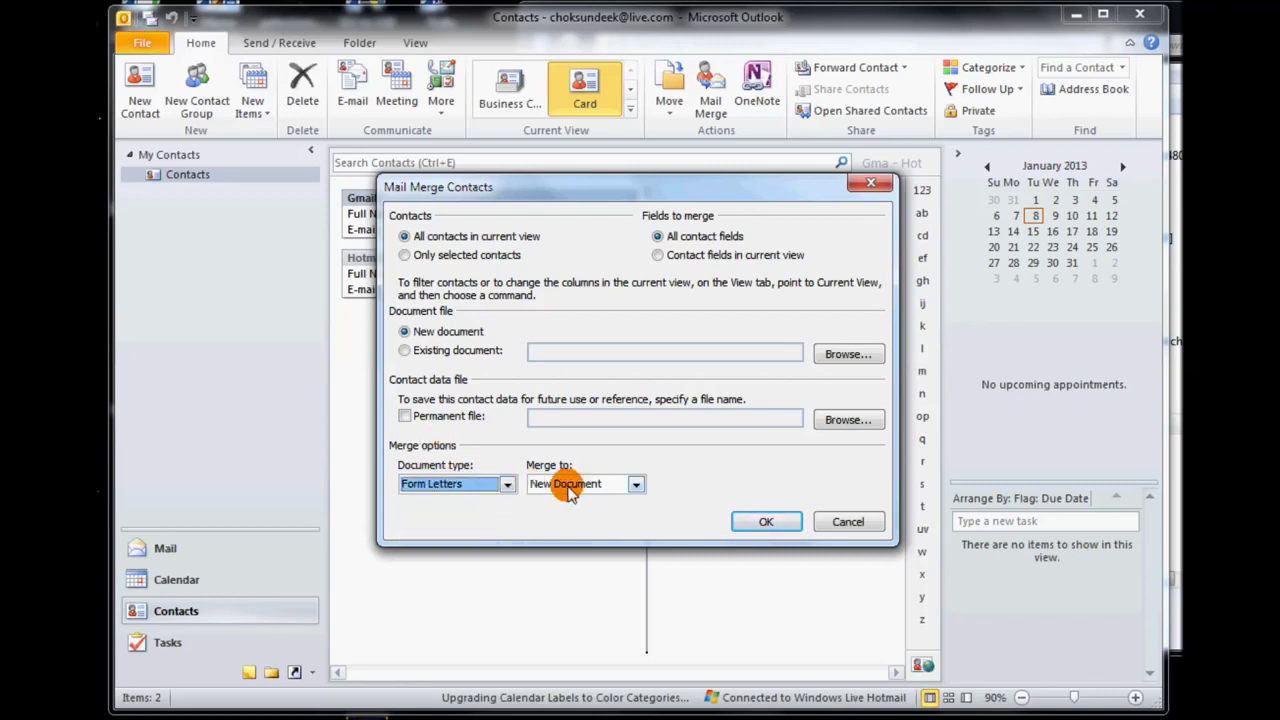
click(575, 484)
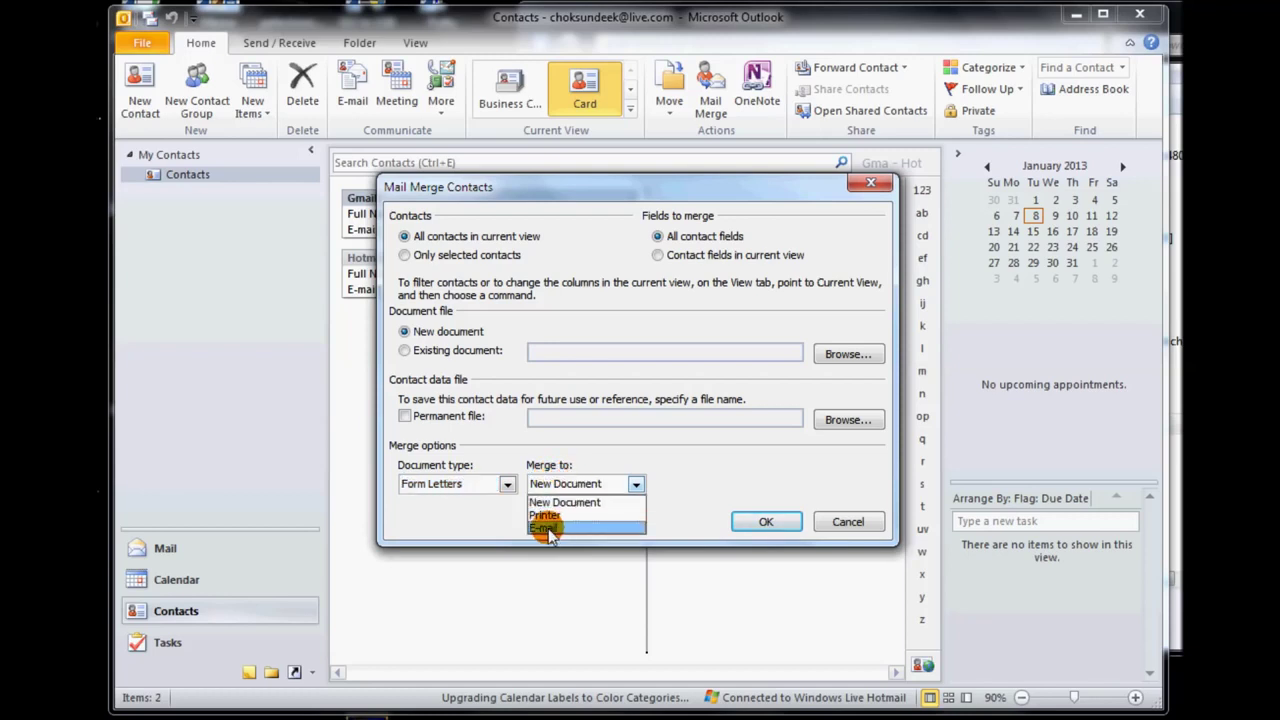
click(565, 527)
click(703, 487)
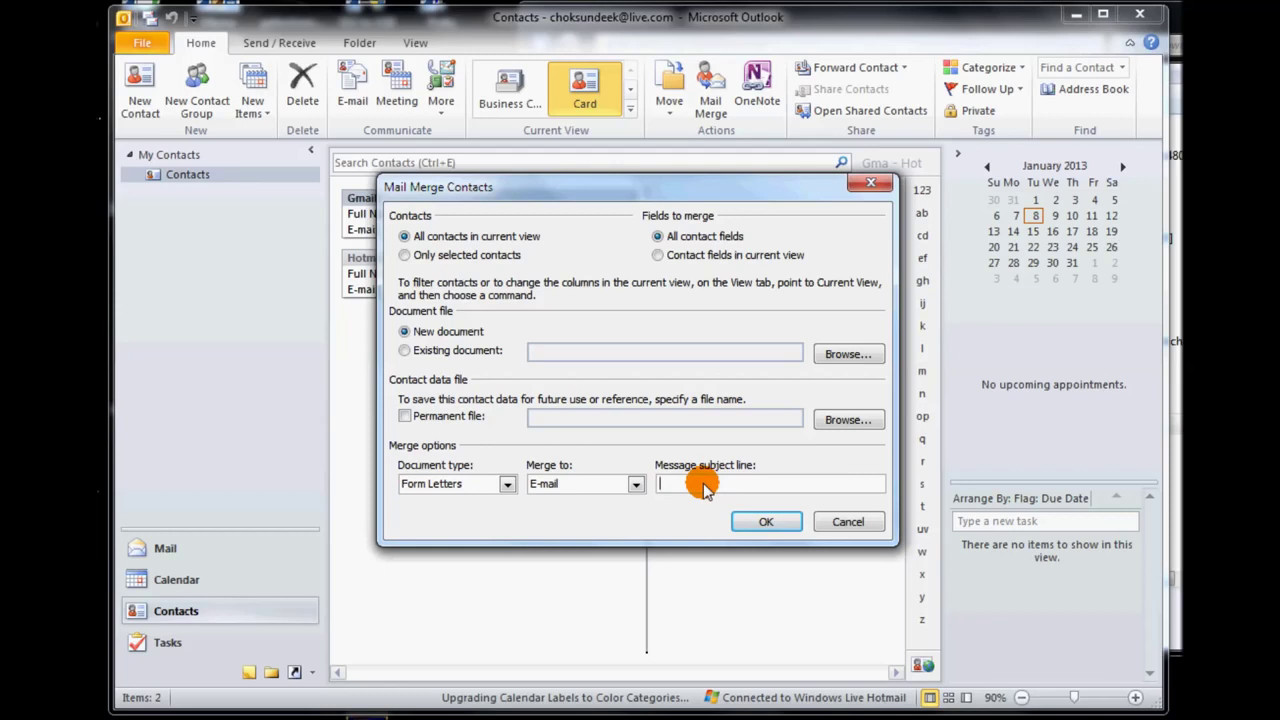
text(Newsletter Layout Test)
click(766, 524)
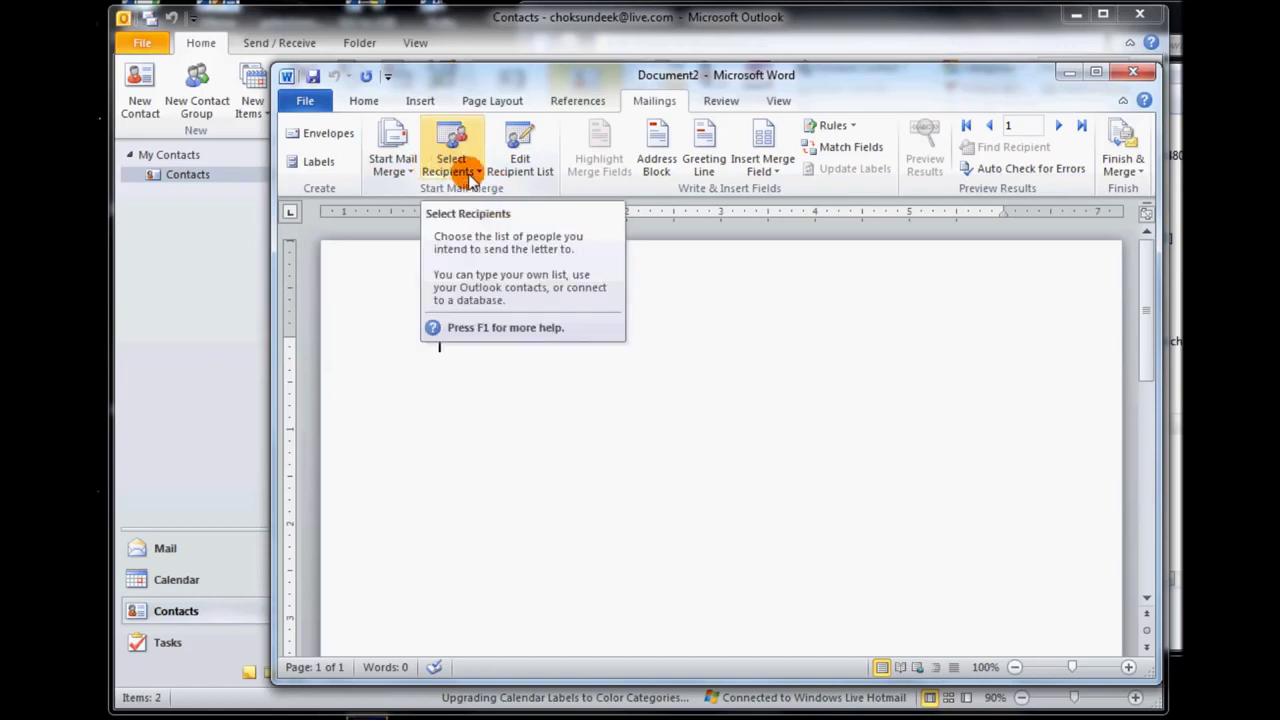
- Use the Contacts table of Downloads\outlook-contacts-group1.xls as recipients, keeping both entries
click(475, 180)
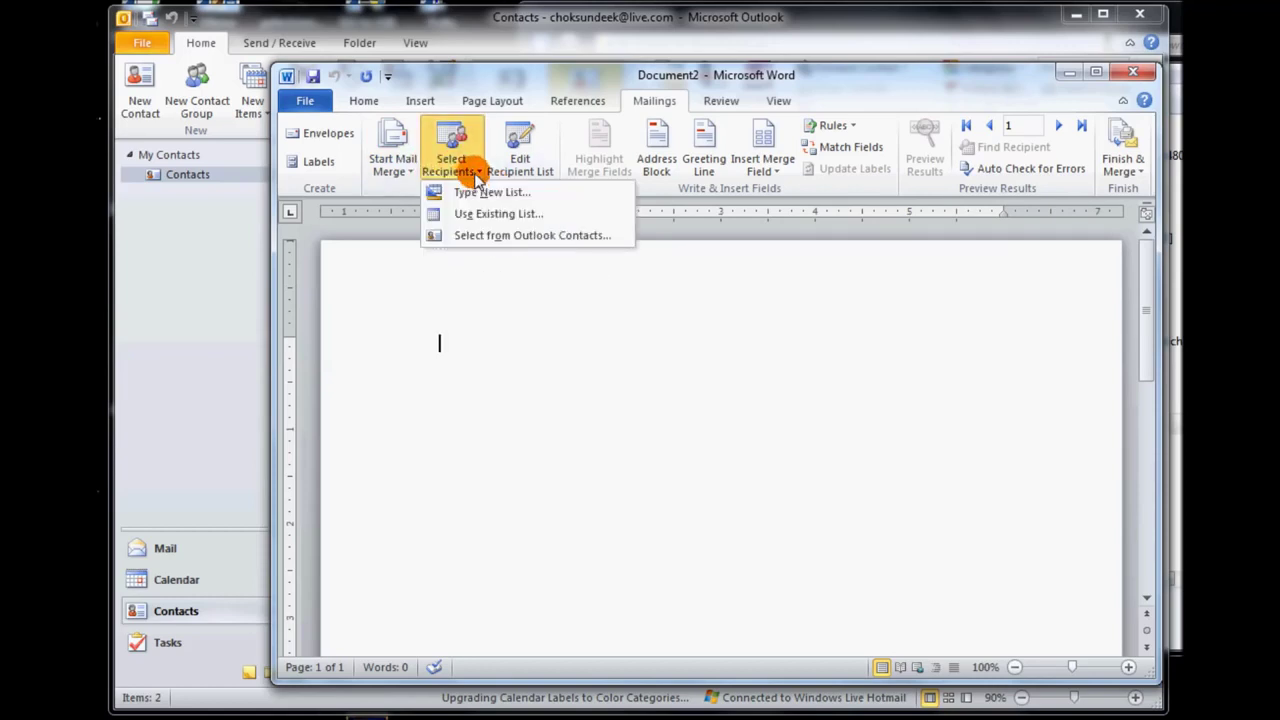
click(513, 215)
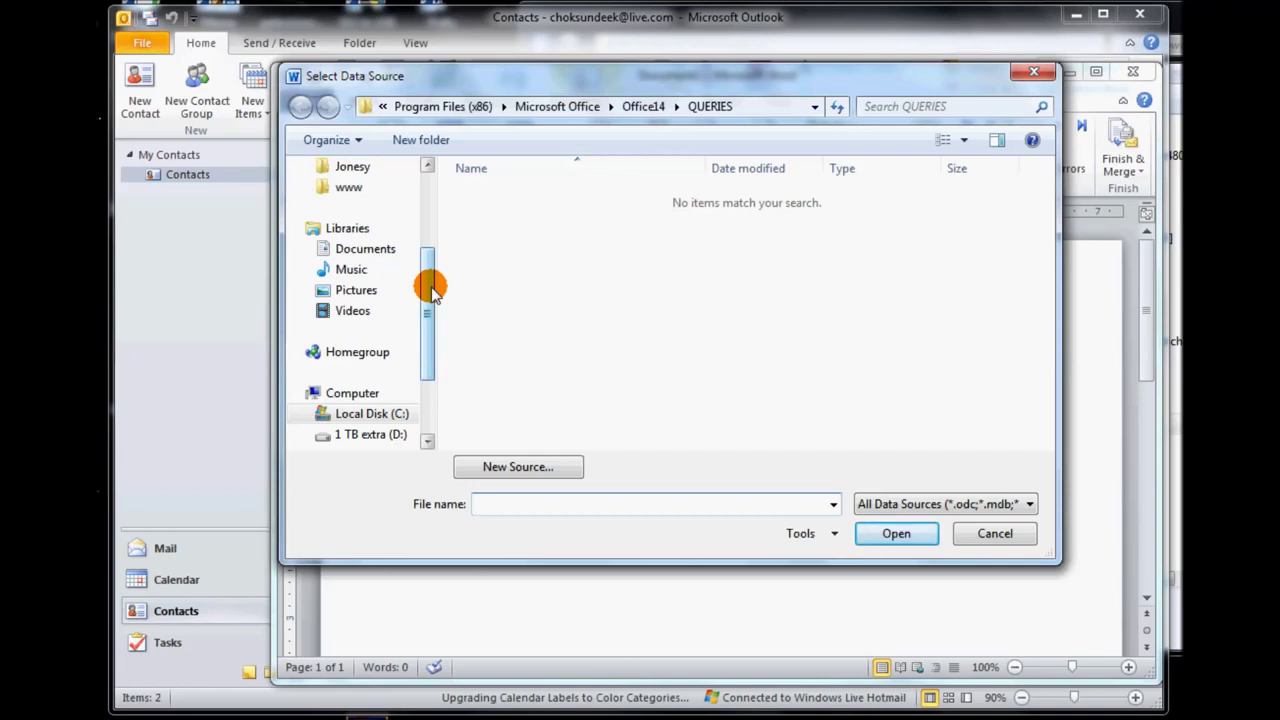
drag(432, 290, 425, 180)
click(360, 258)
click(586, 382)
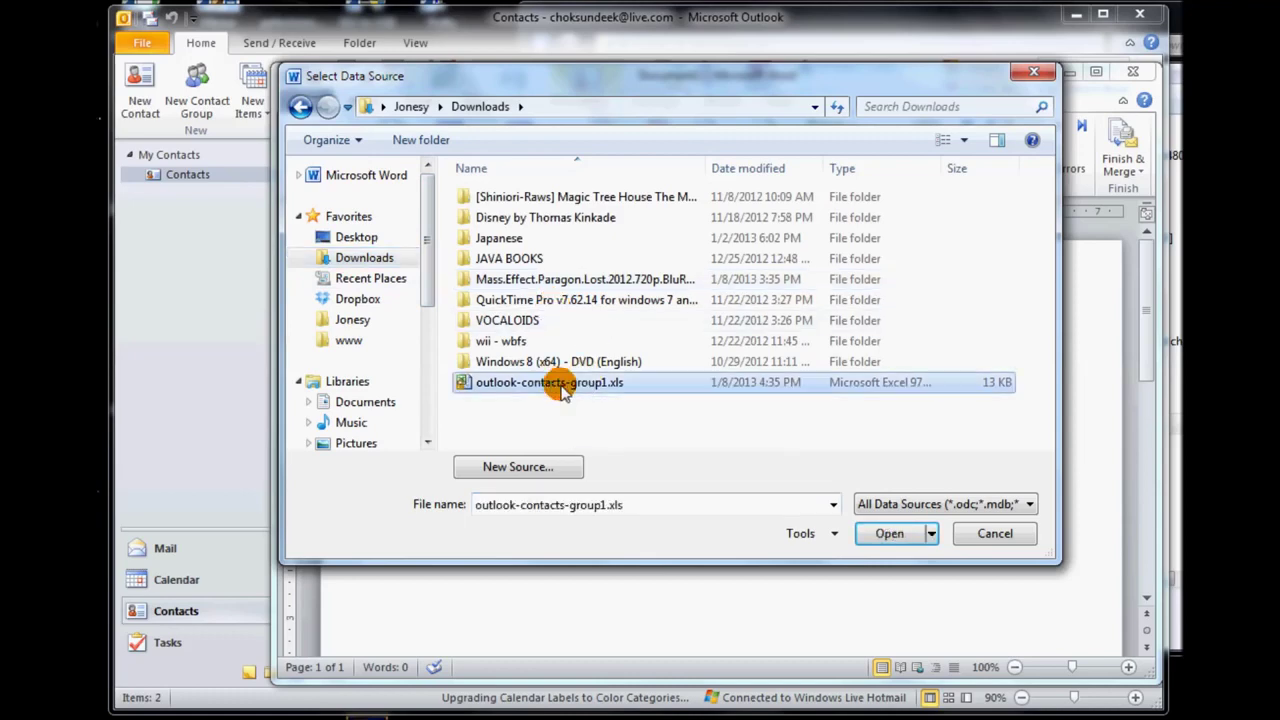
click(884, 533)
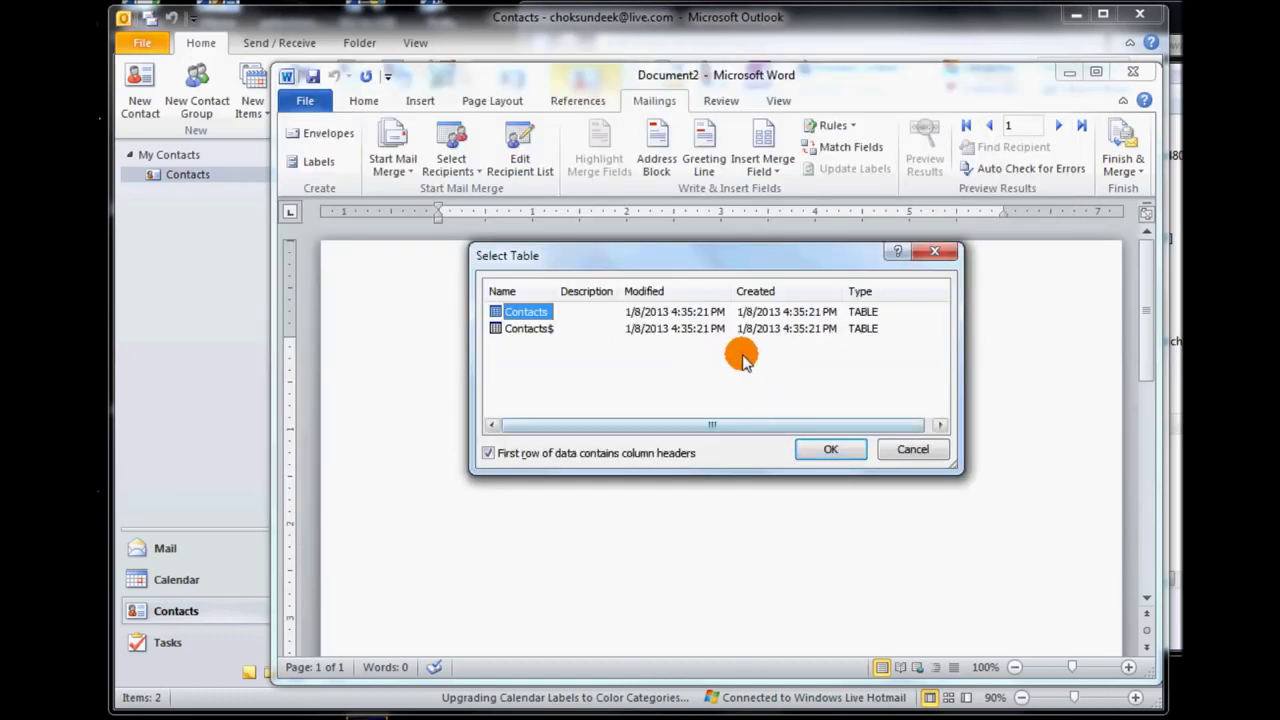
click(827, 450)
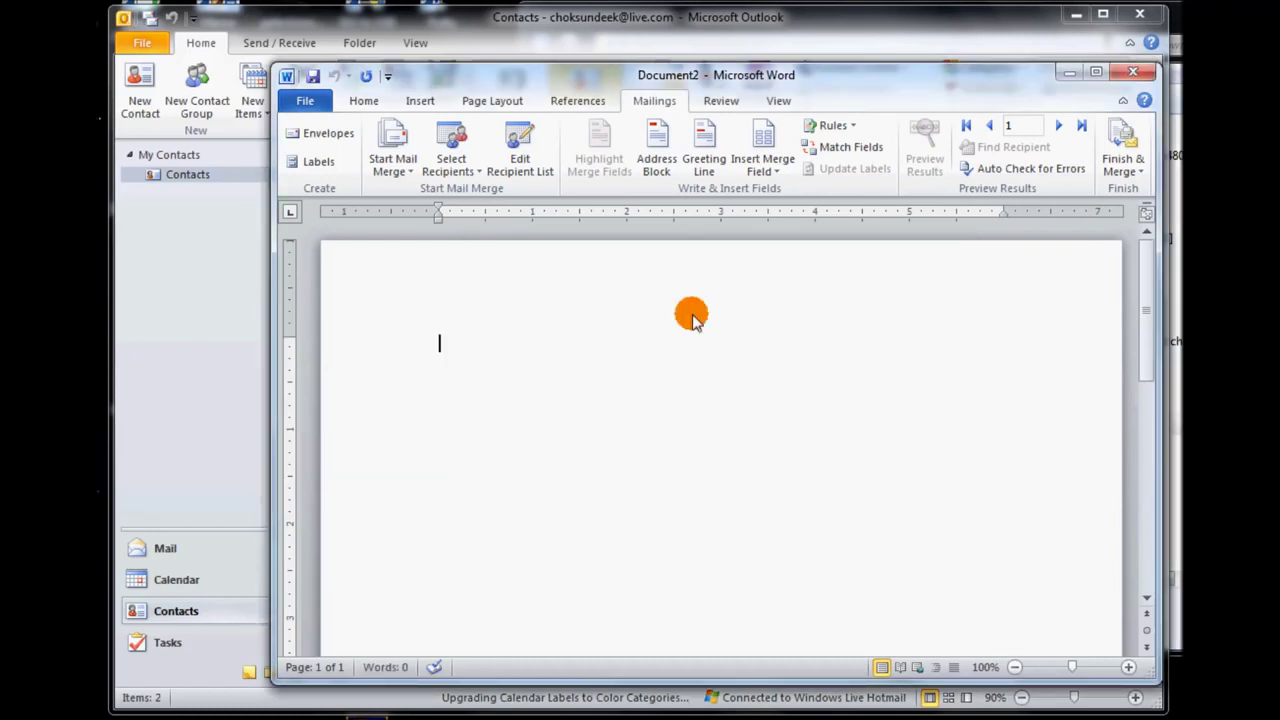
click(515, 148)
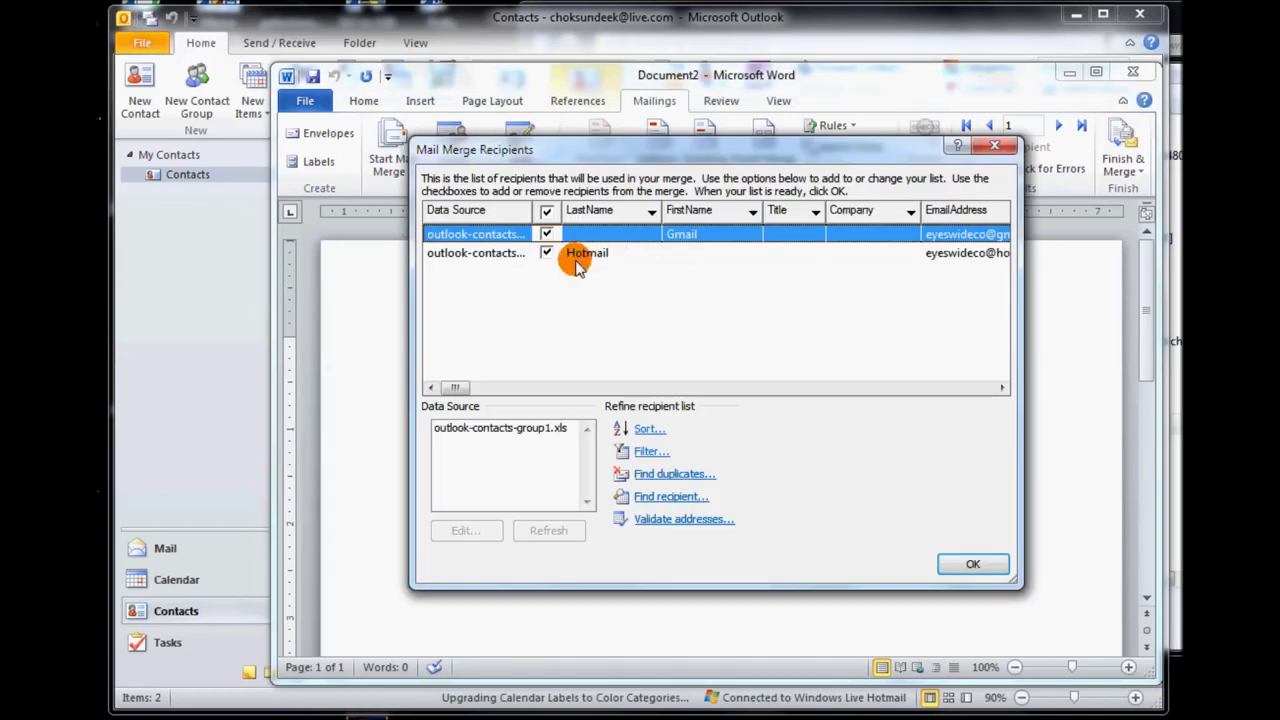
click(972, 564)
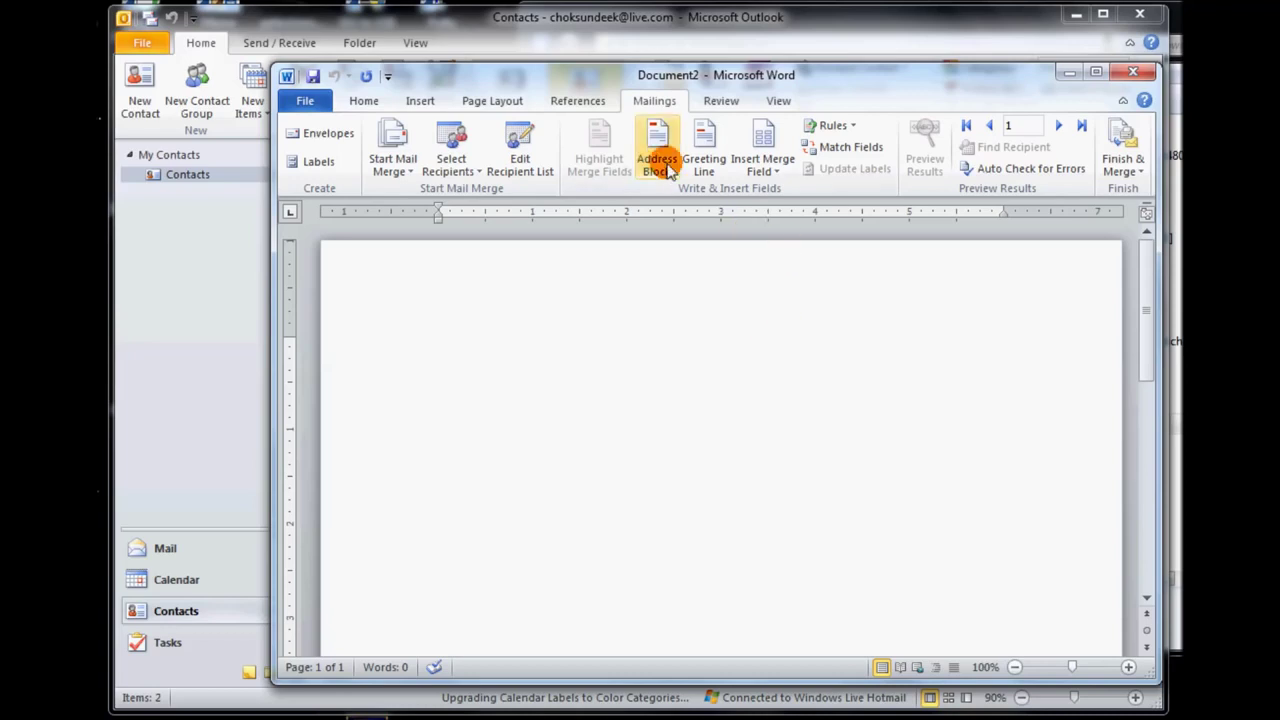
- Insert a GreetingLine and an AddressBlock merge field with default settings
click(704, 162)
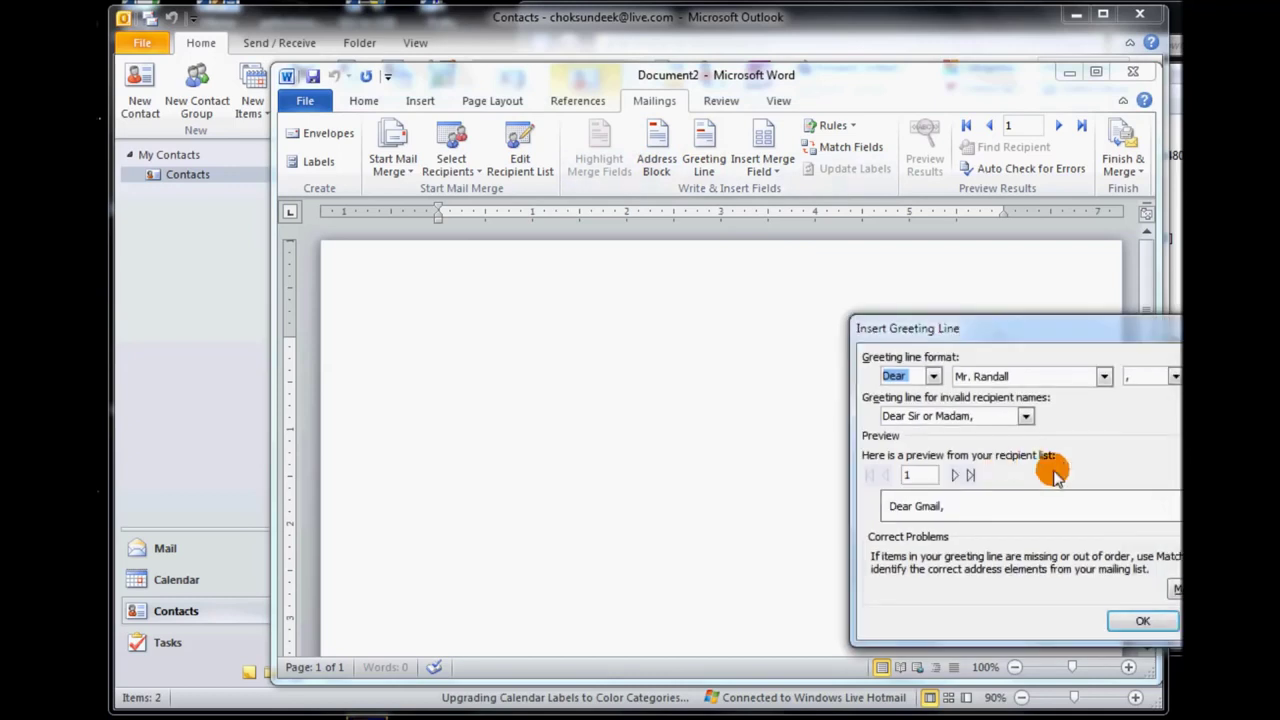
click(1150, 615)
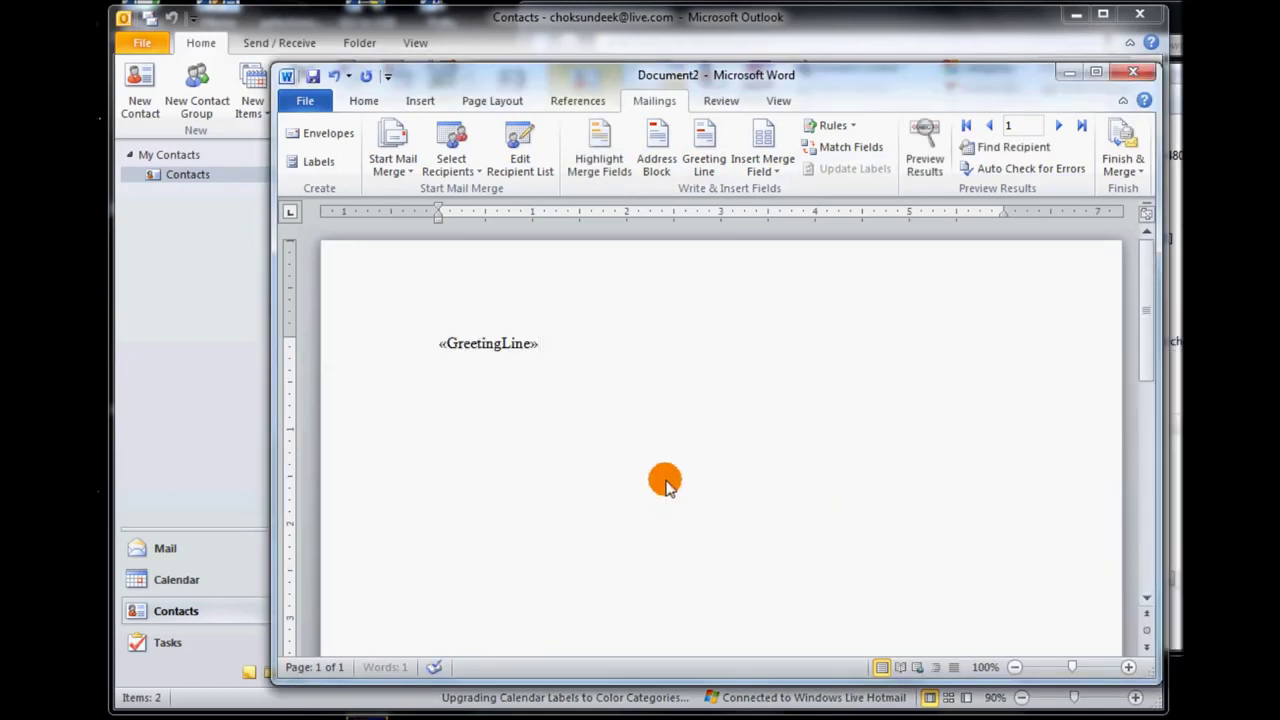
click(656, 150)
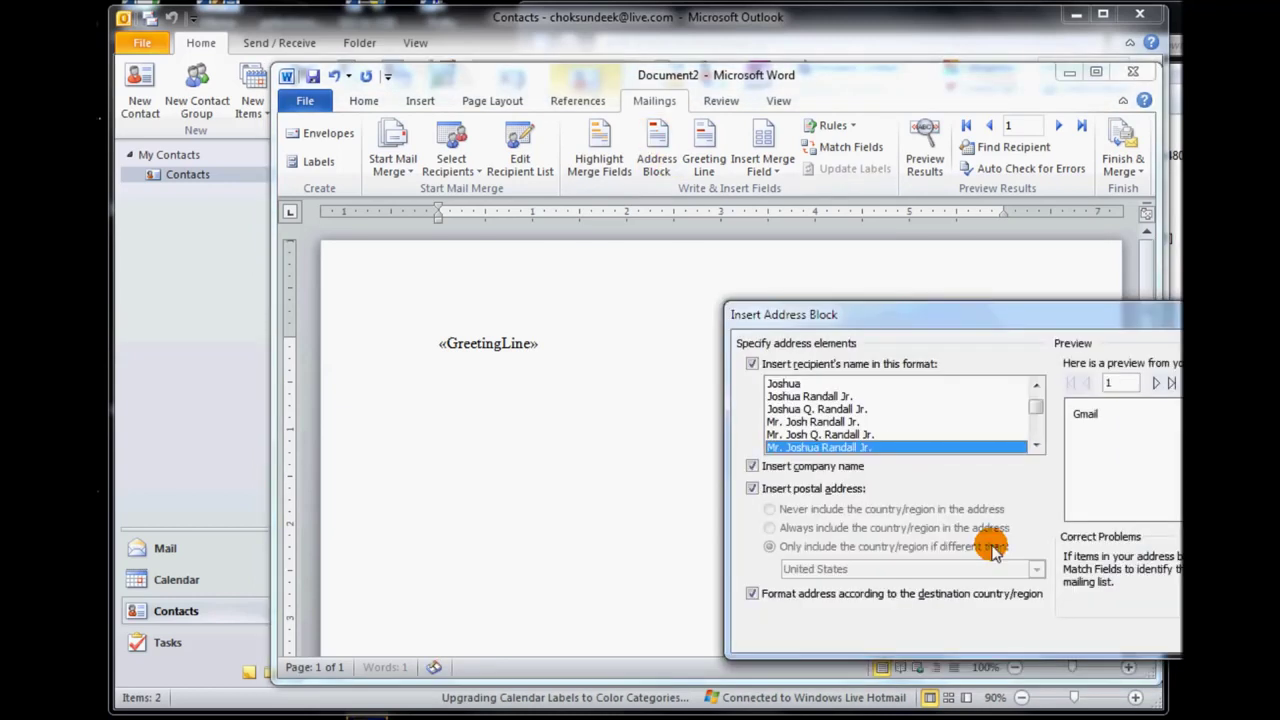
key(Return)
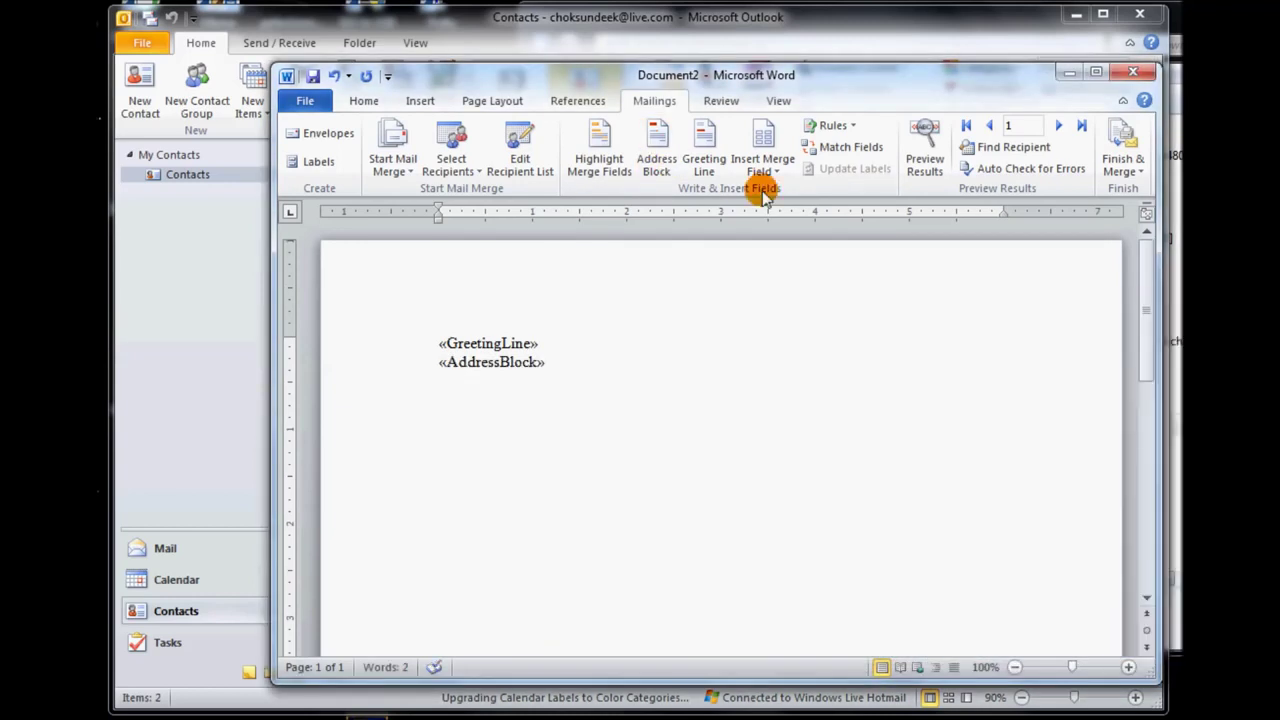
- Preview the letter with real recipient data, then turn the preview off
click(776, 174)
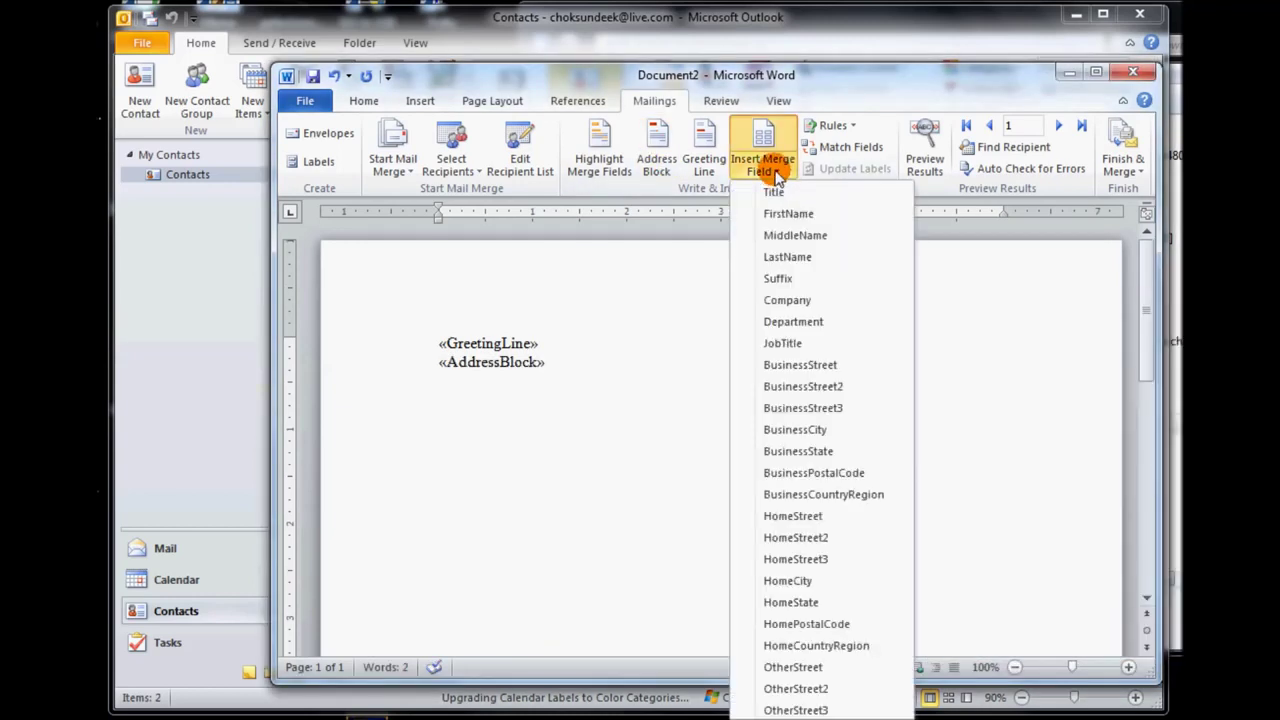
click(776, 174)
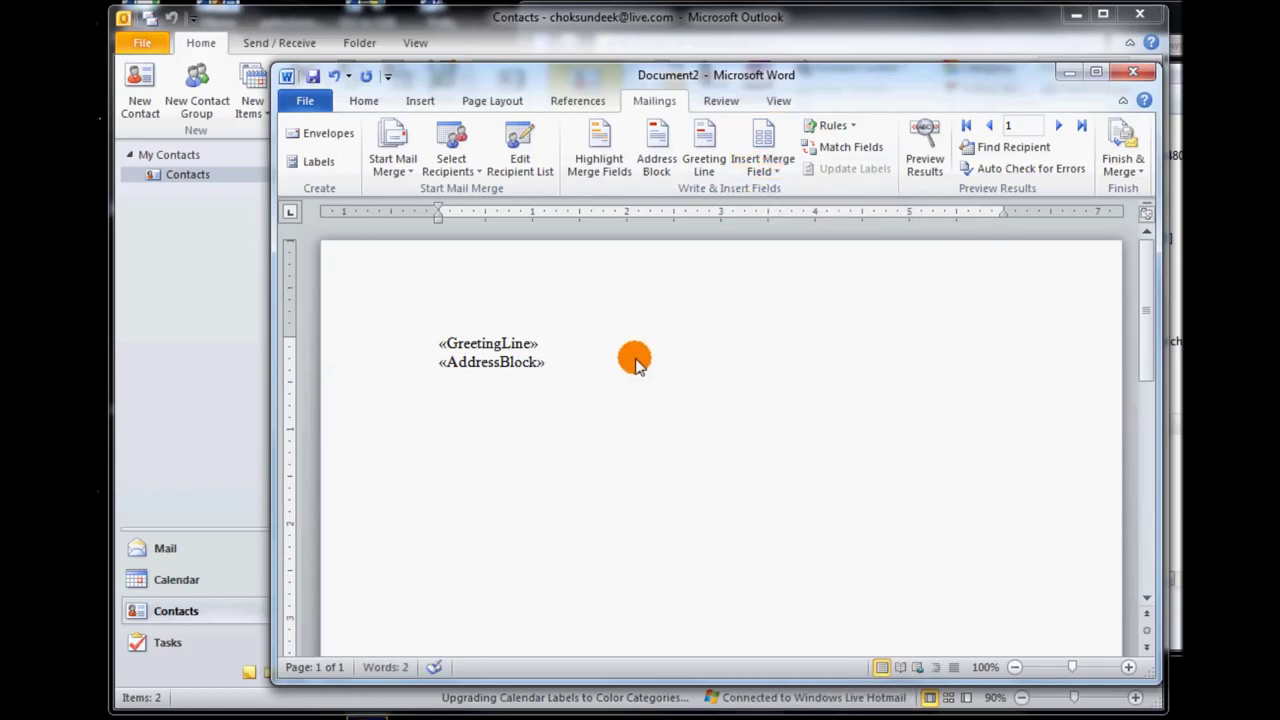
click(928, 163)
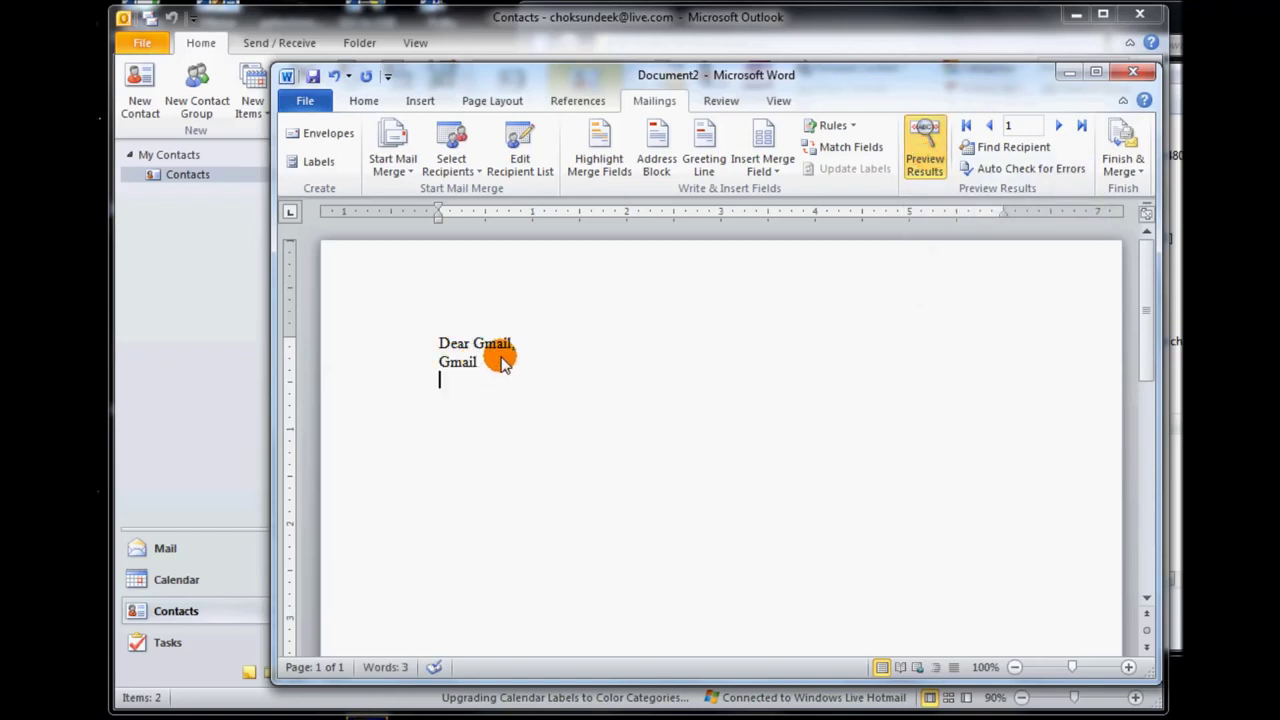
click(926, 163)
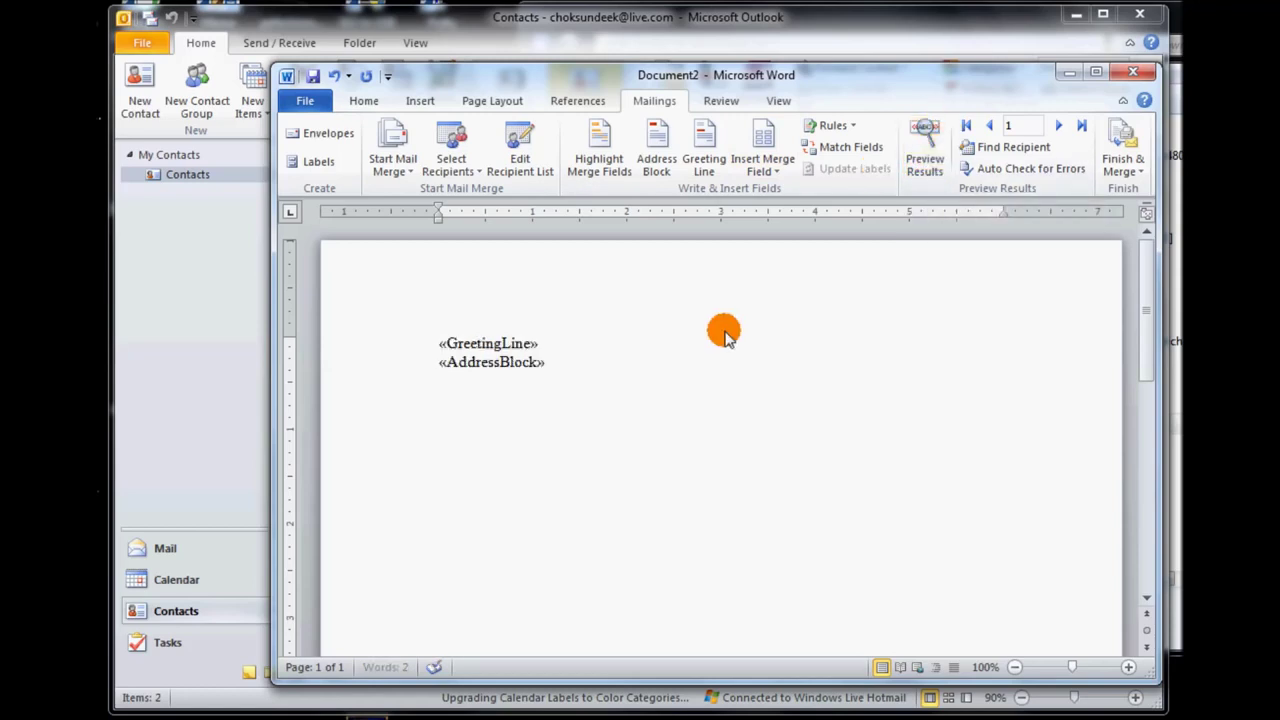
click(365, 102)
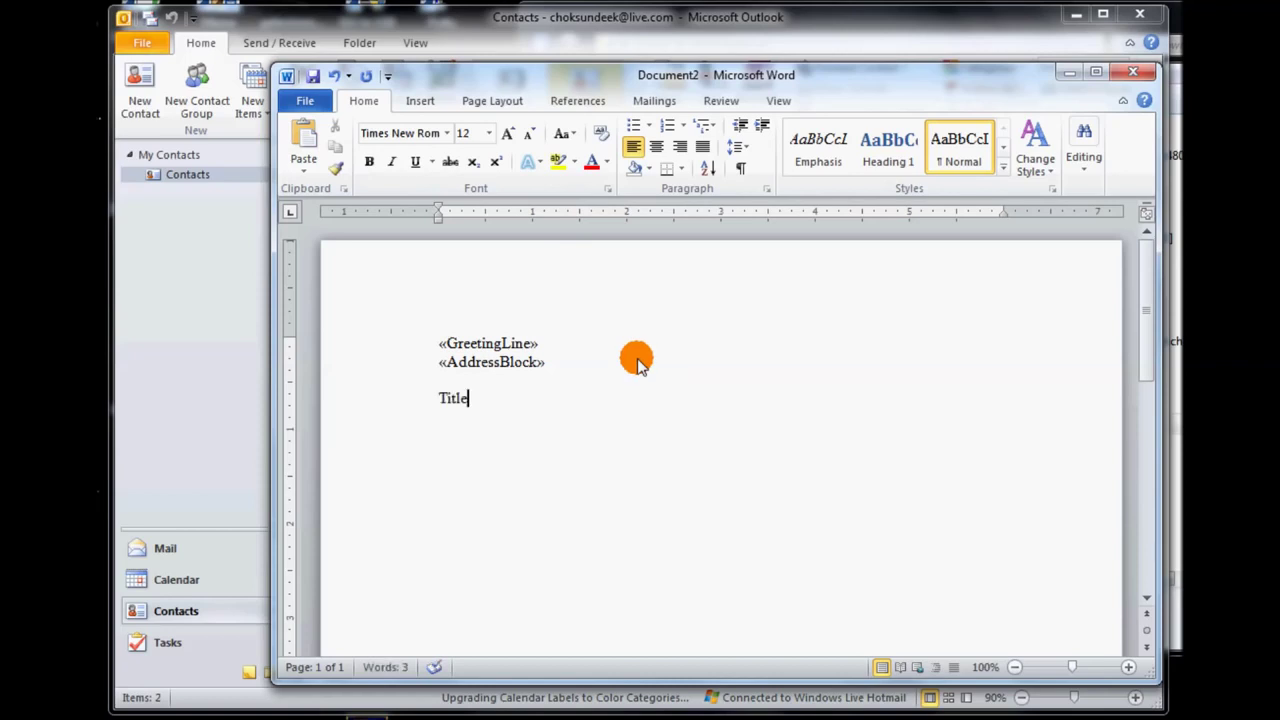
- Style the word 'Title' as Heading 1 and start a new line beneath it
drag(491, 403, 434, 410)
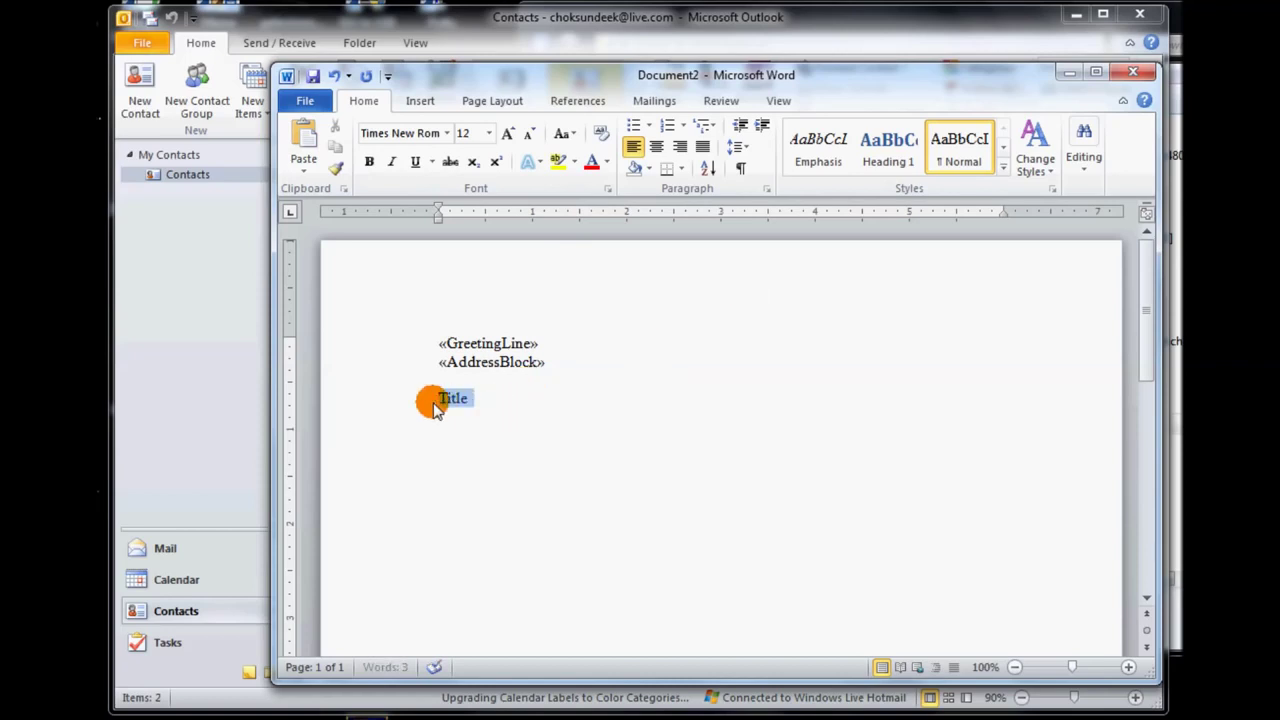
click(886, 145)
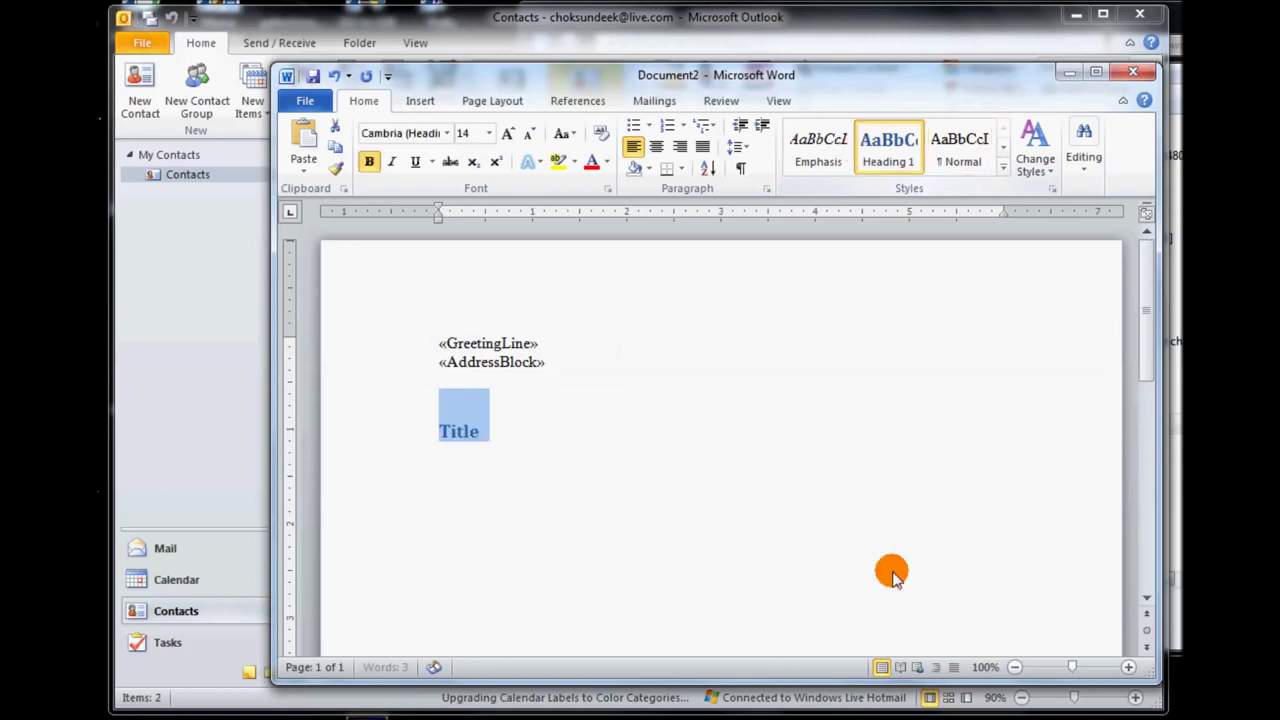
click(520, 427)
key(Return)
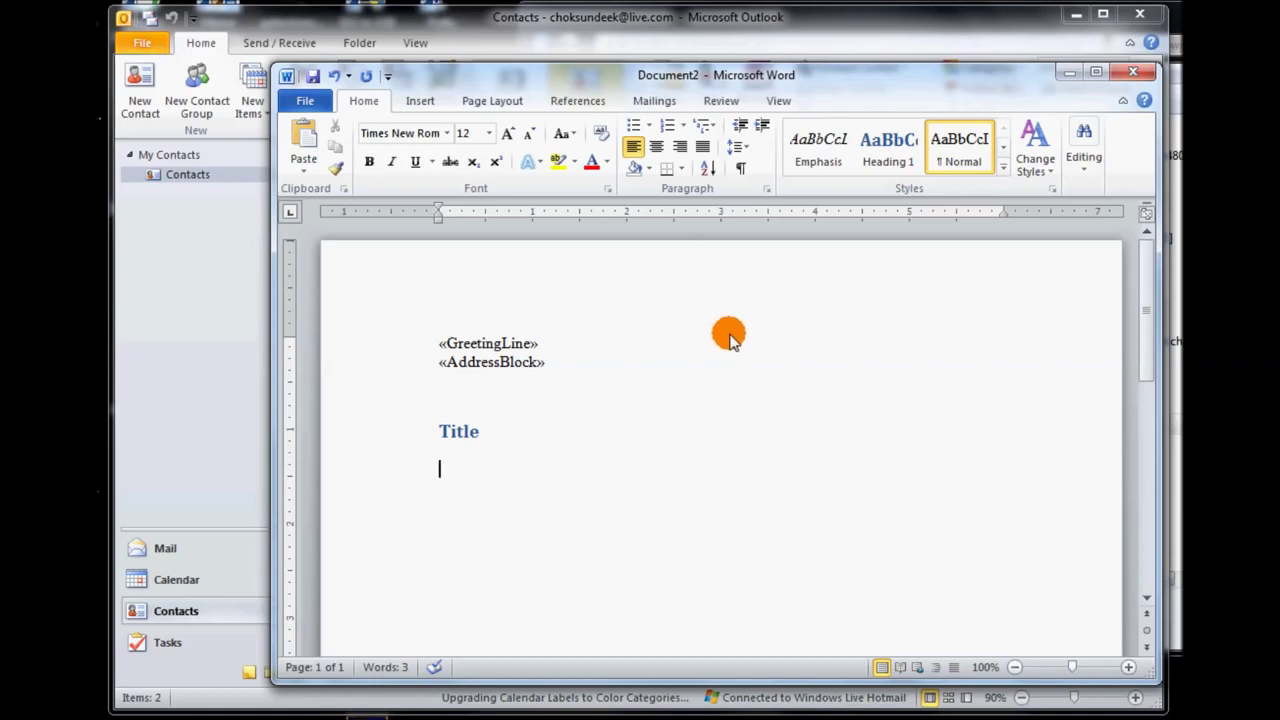
- Insert a 2x2 table beneath the Title heading
click(420, 100)
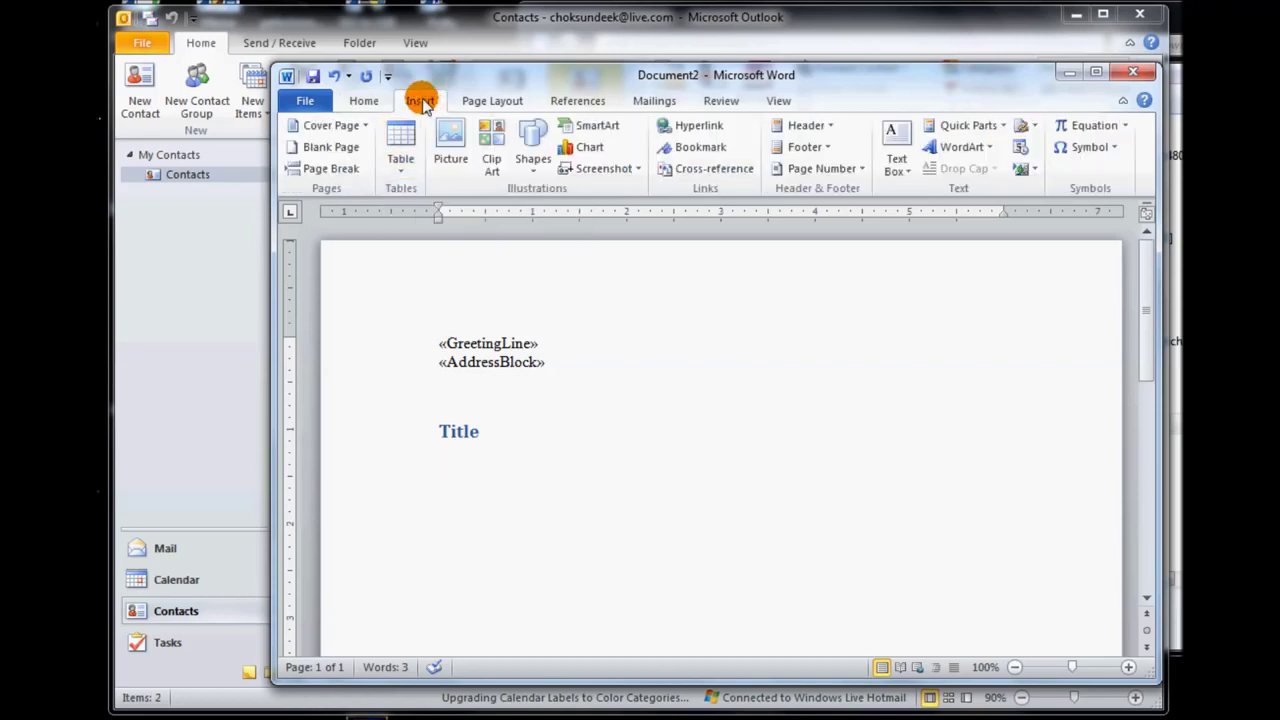
click(400, 168)
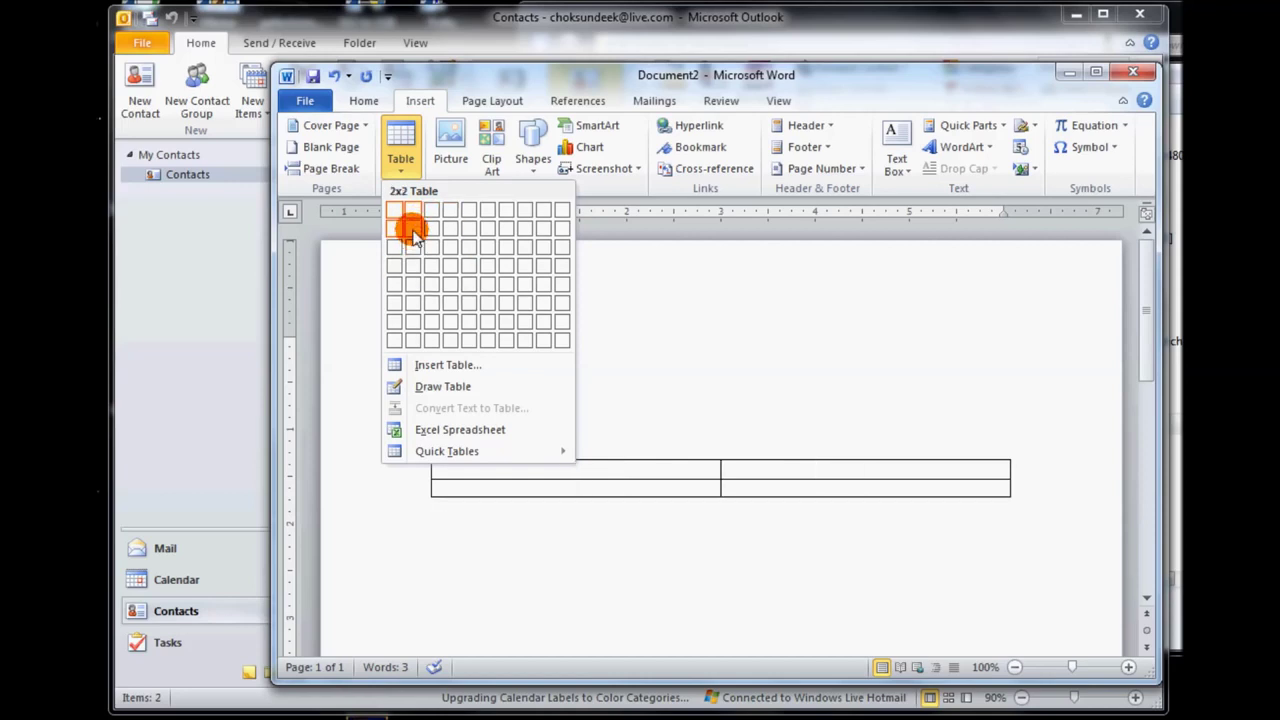
click(413, 232)
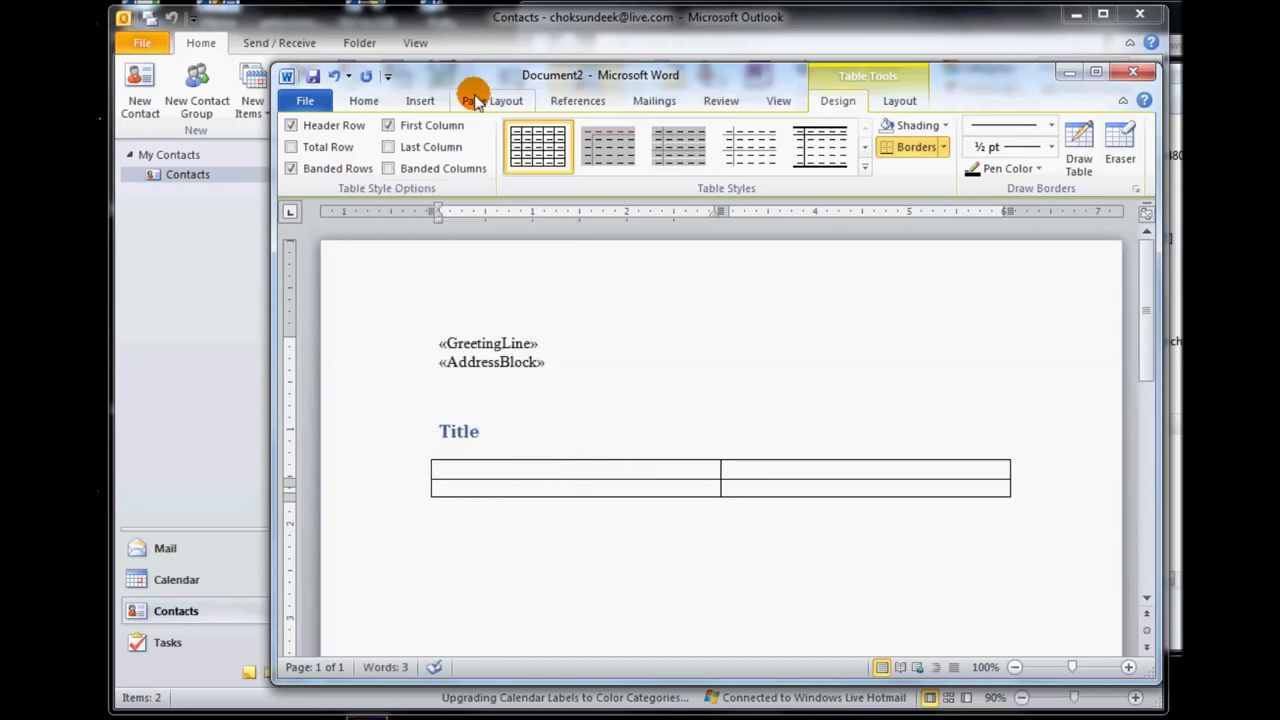
- Place the rose clip art from the flowers search into the table's first cell
click(420, 101)
click(487, 168)
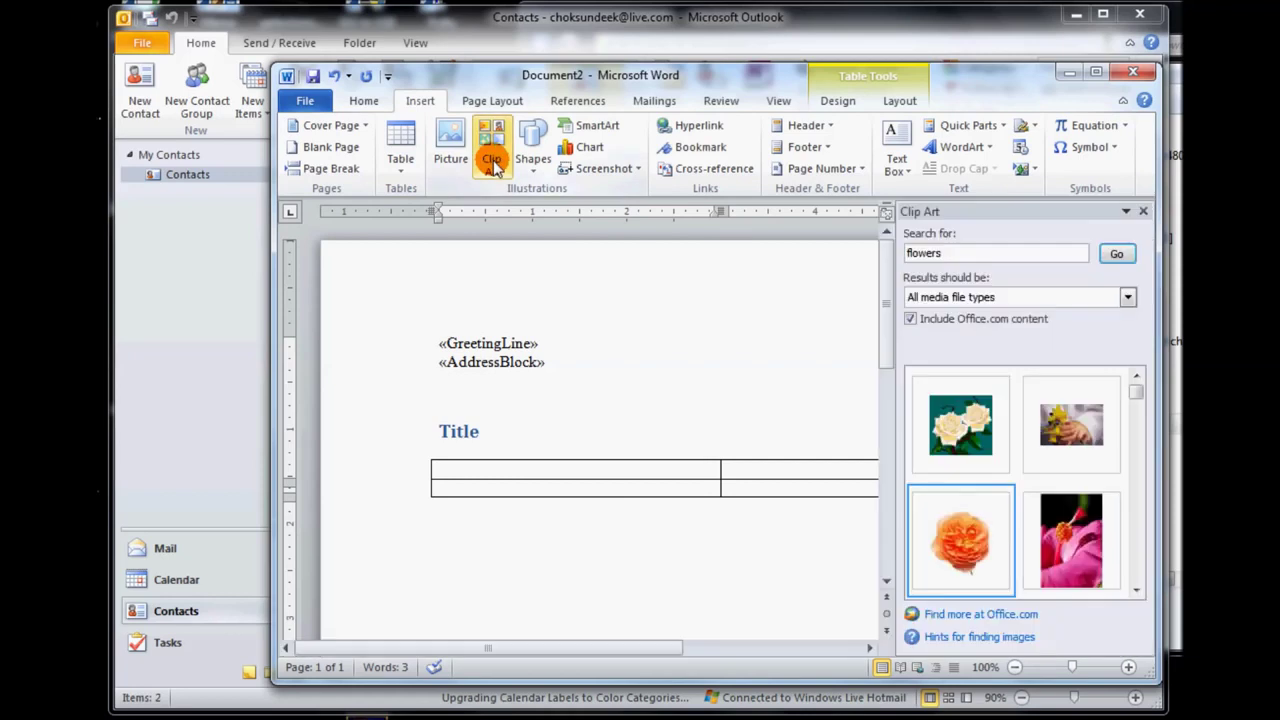
right_click(1118, 418)
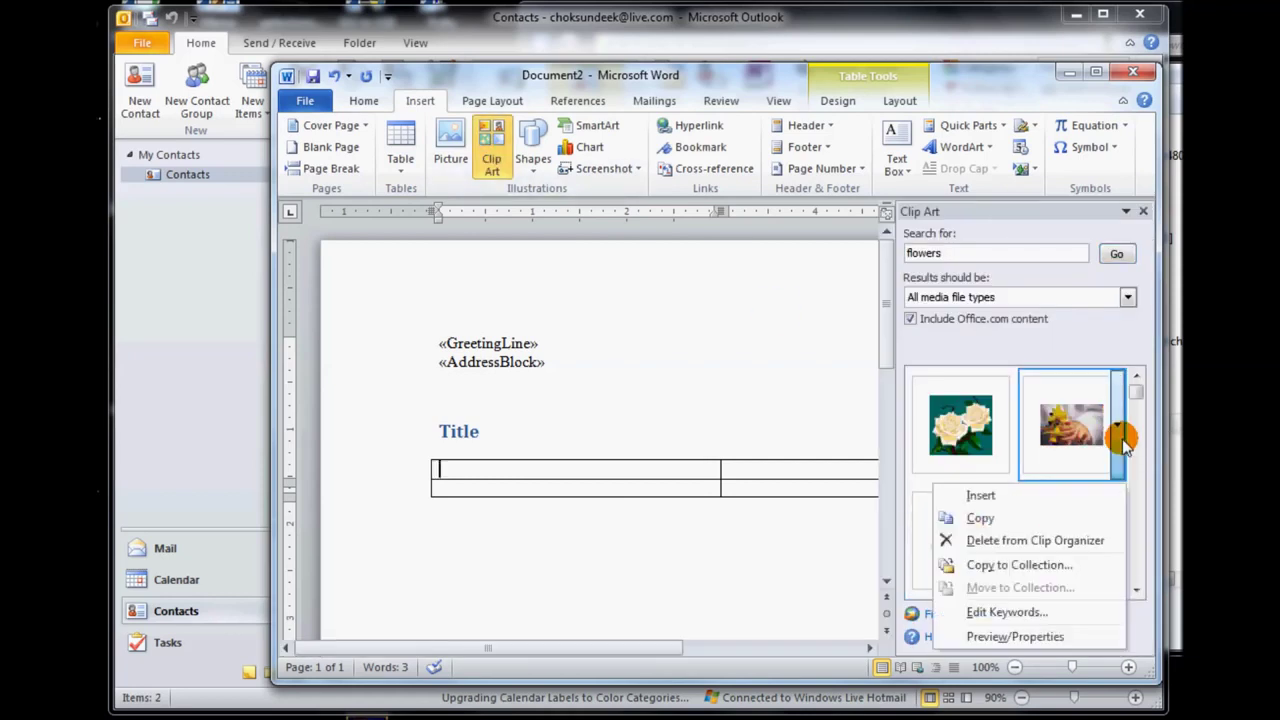
key(Escape)
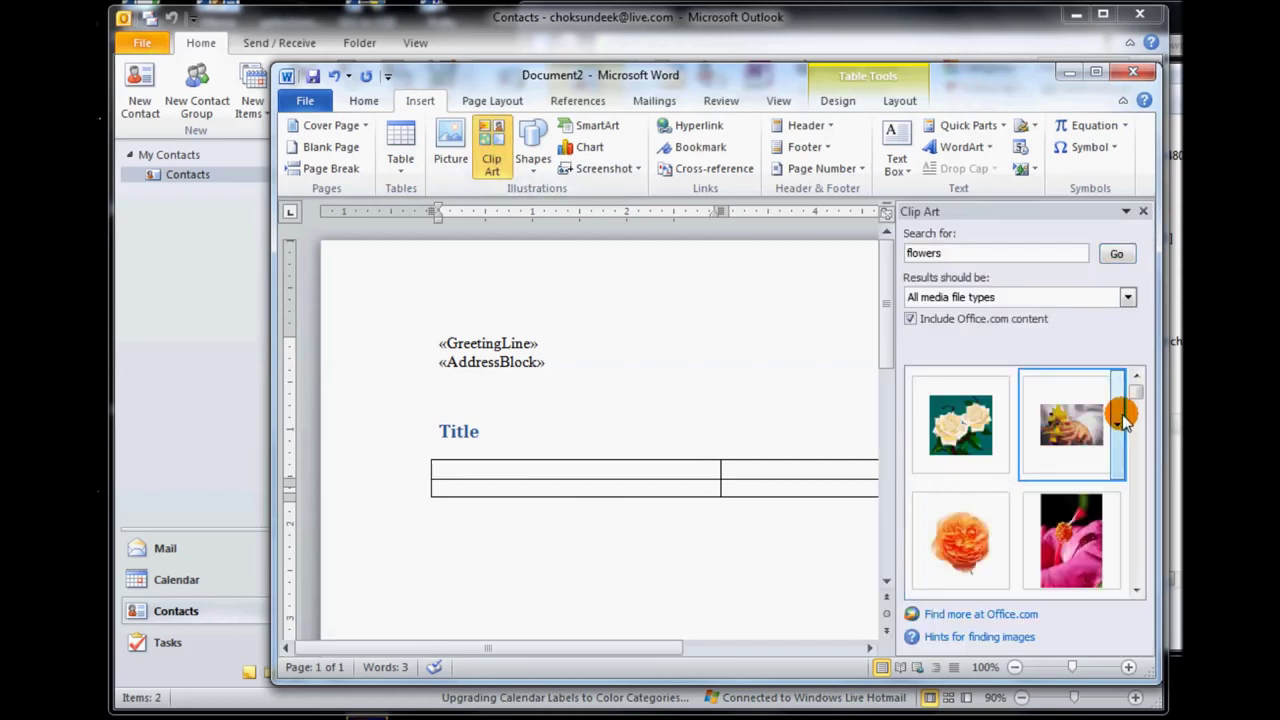
click(520, 475)
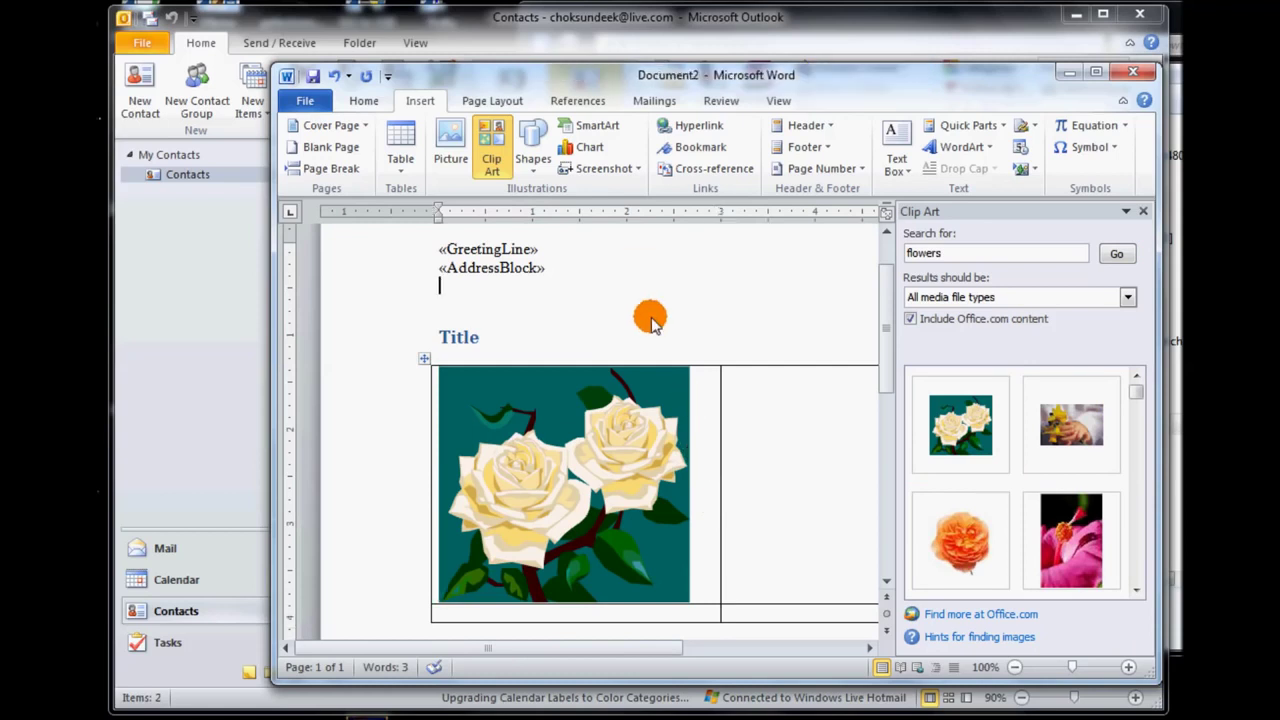
- Undo an unwanted Header paste in the second cell and open a new browser tab
click(806, 431)
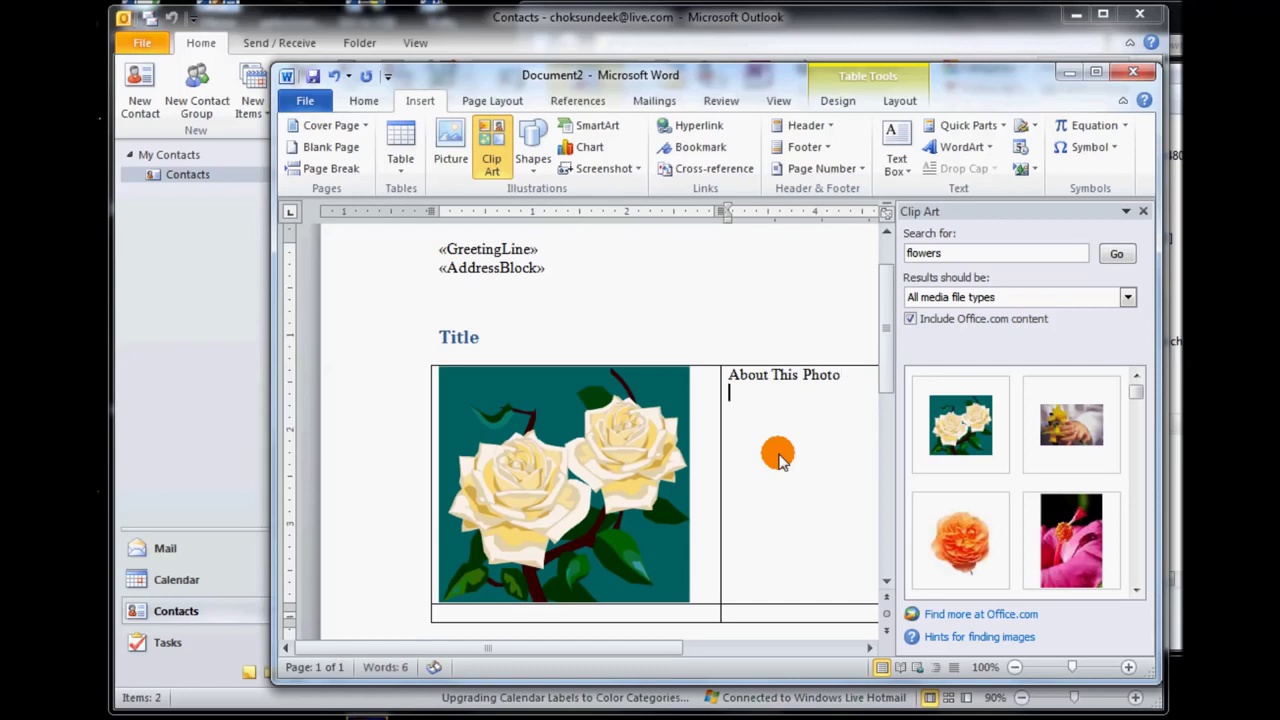
text(Header)
key(ctrl+z)
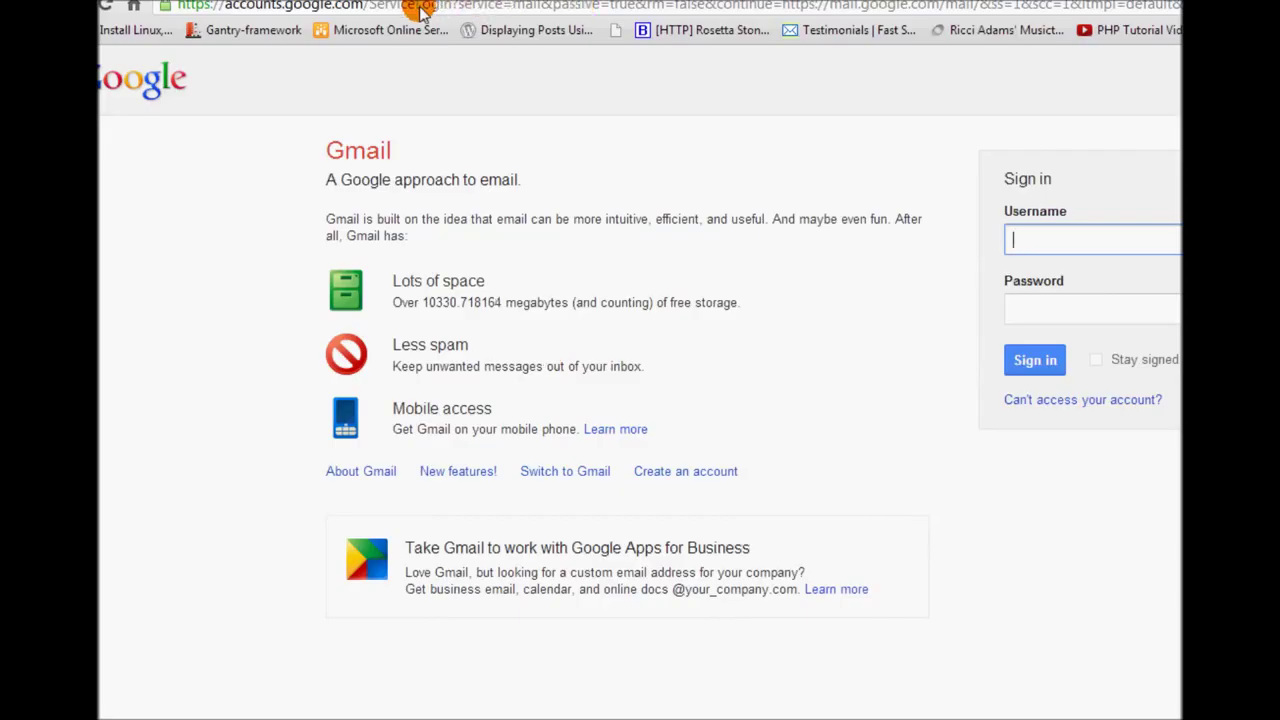
click(420, 6)
key(ctrl+t)
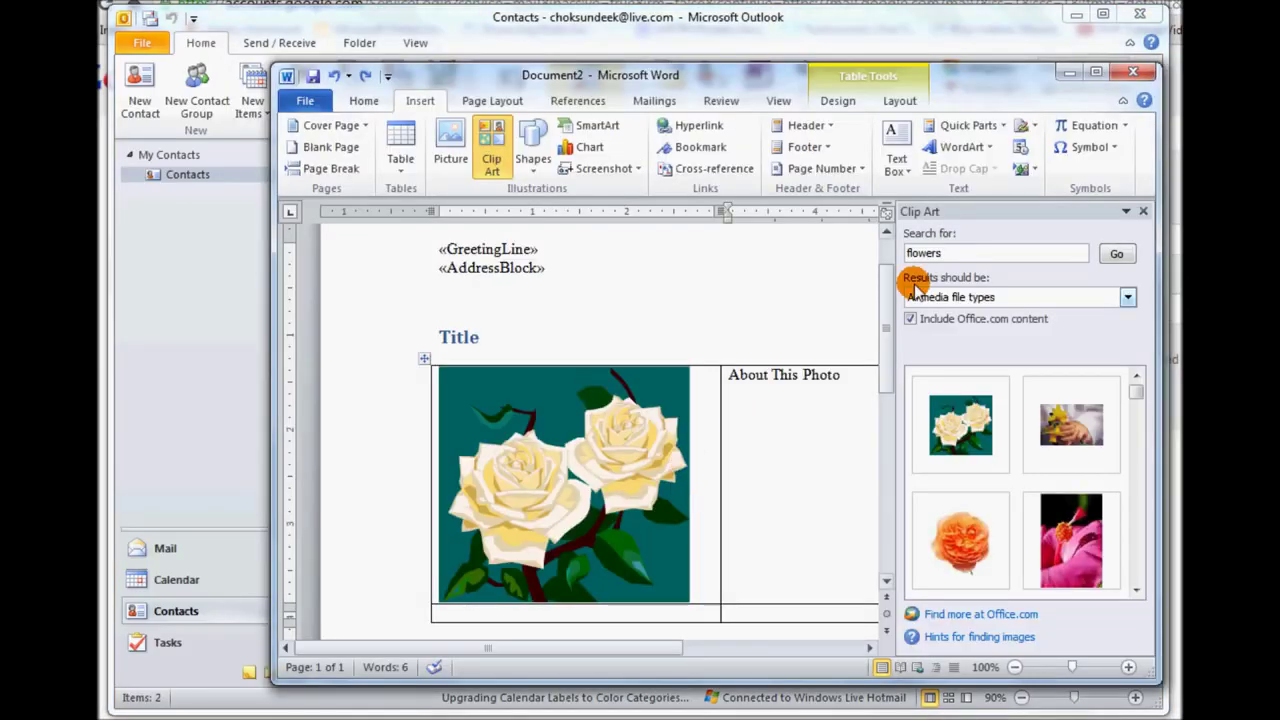
- Paste the Lorem Ipsum paragraph into the cell and select the 'About This Photo' heading
drag(632, 652, 717, 650)
text(It is a long established fact that a reader will be distracted by the readable content of a page when looking at its layout. The point of using Lorem Ipsum is that it has a more-or-less normal distribution of letters, as opposed to using 'Content here, content here', making it look like readable English.)
drag(743, 380, 591, 371)
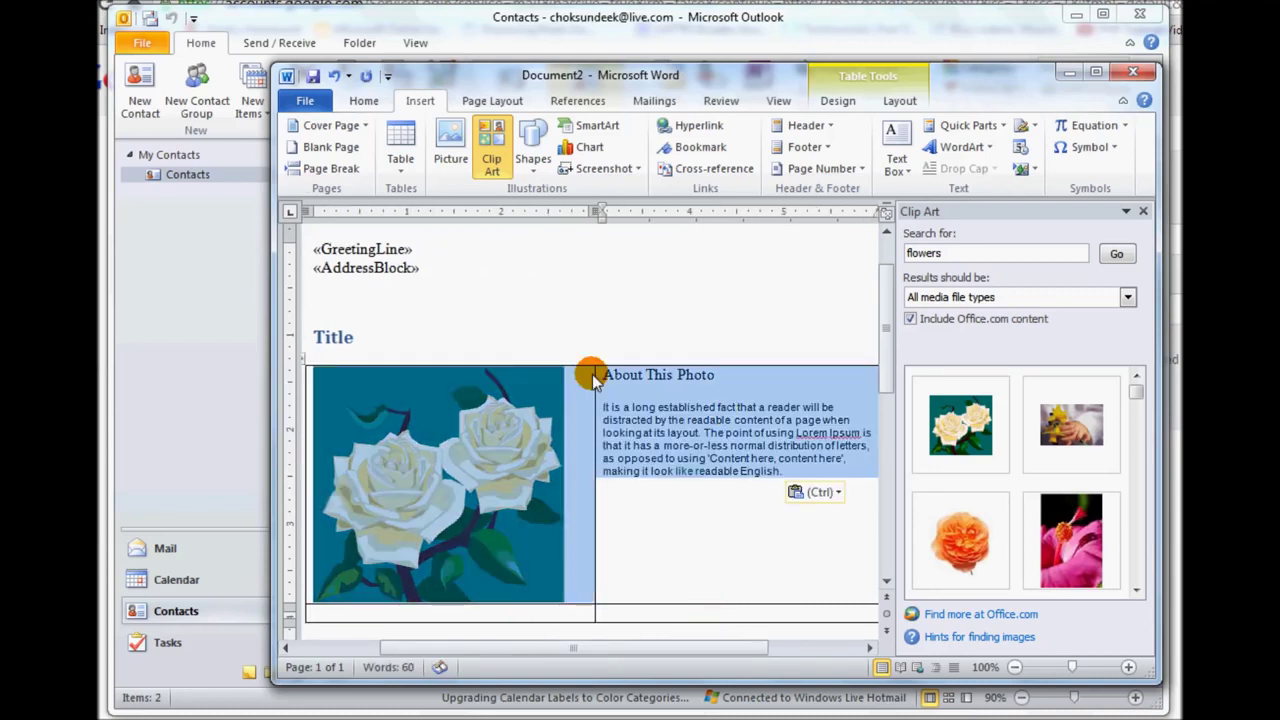
click(719, 378)
drag(720, 380, 650, 372)
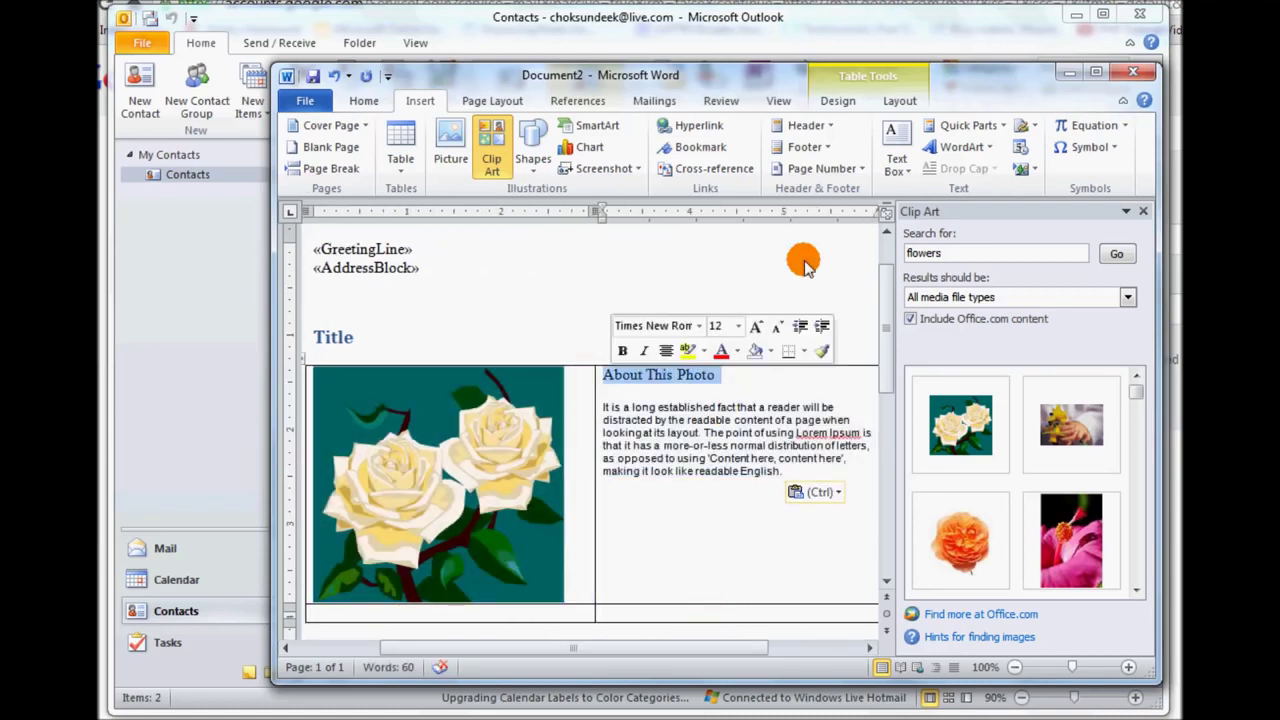
- Apply the Intense Reference style to the 'About This Photo' heading
click(899, 100)
click(838, 100)
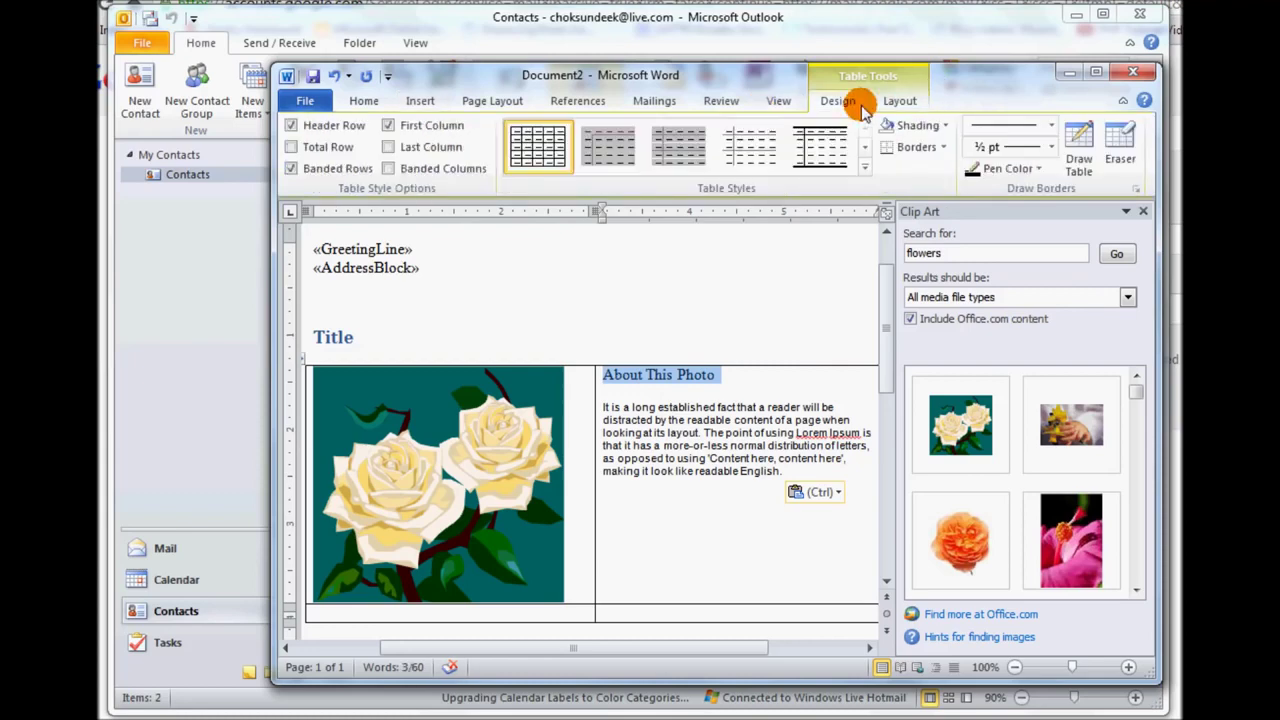
click(420, 100)
click(363, 100)
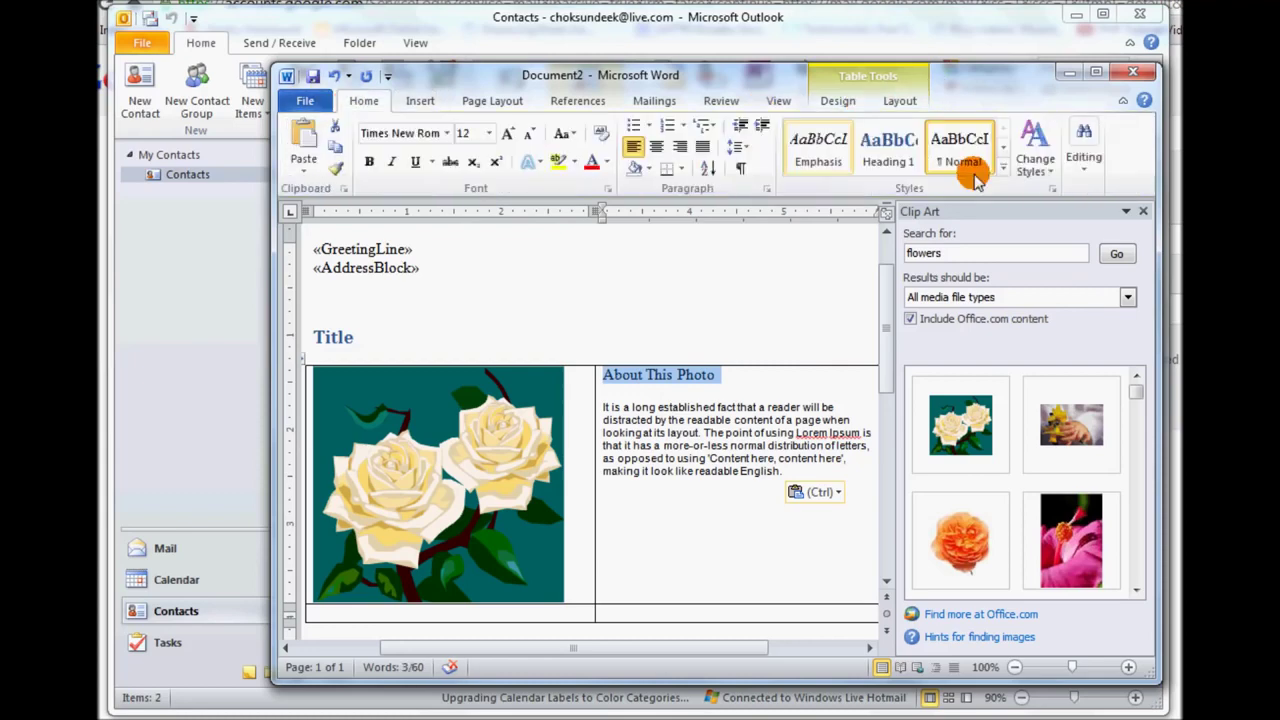
click(1005, 178)
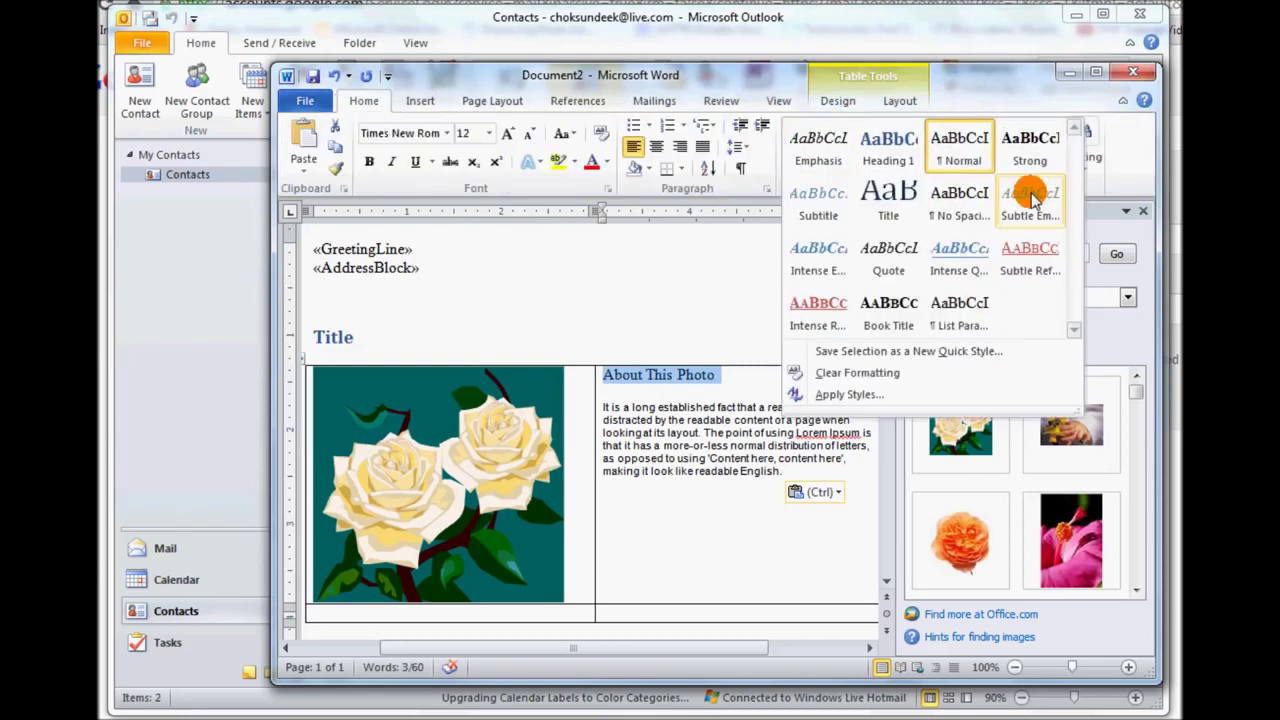
click(820, 303)
click(748, 491)
scroll(752, 491, down, 3)
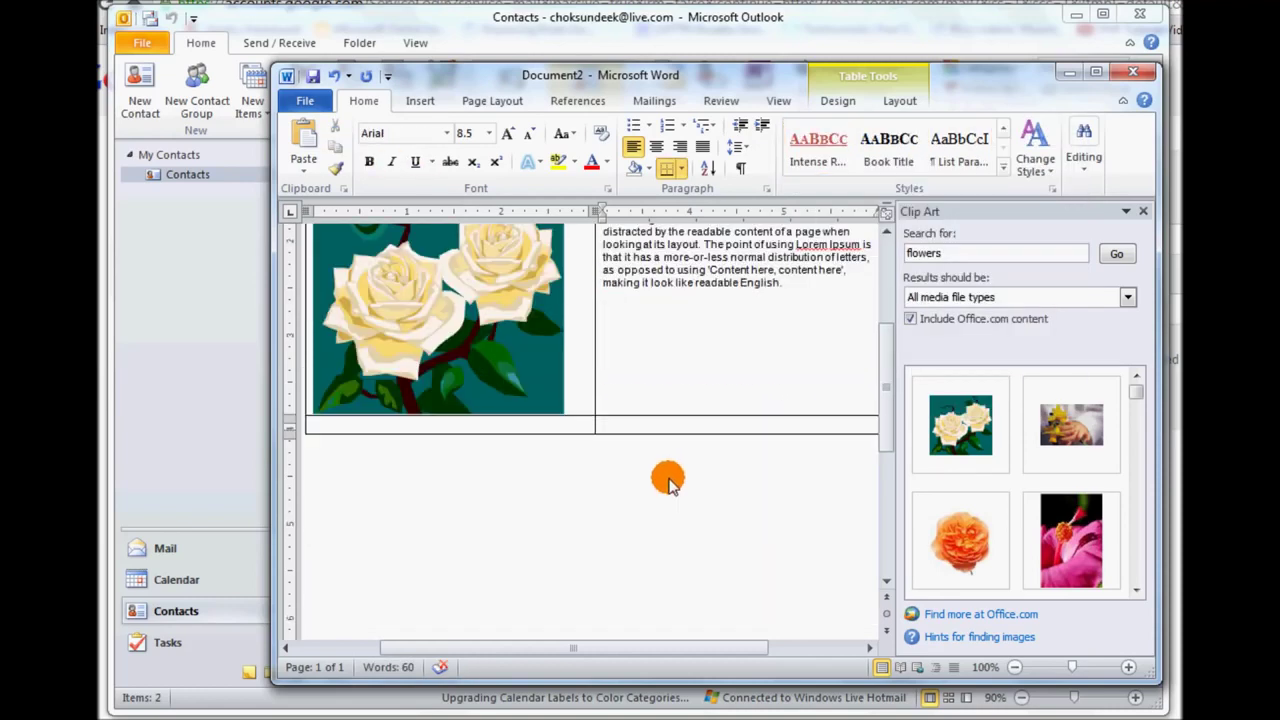
click(540, 426)
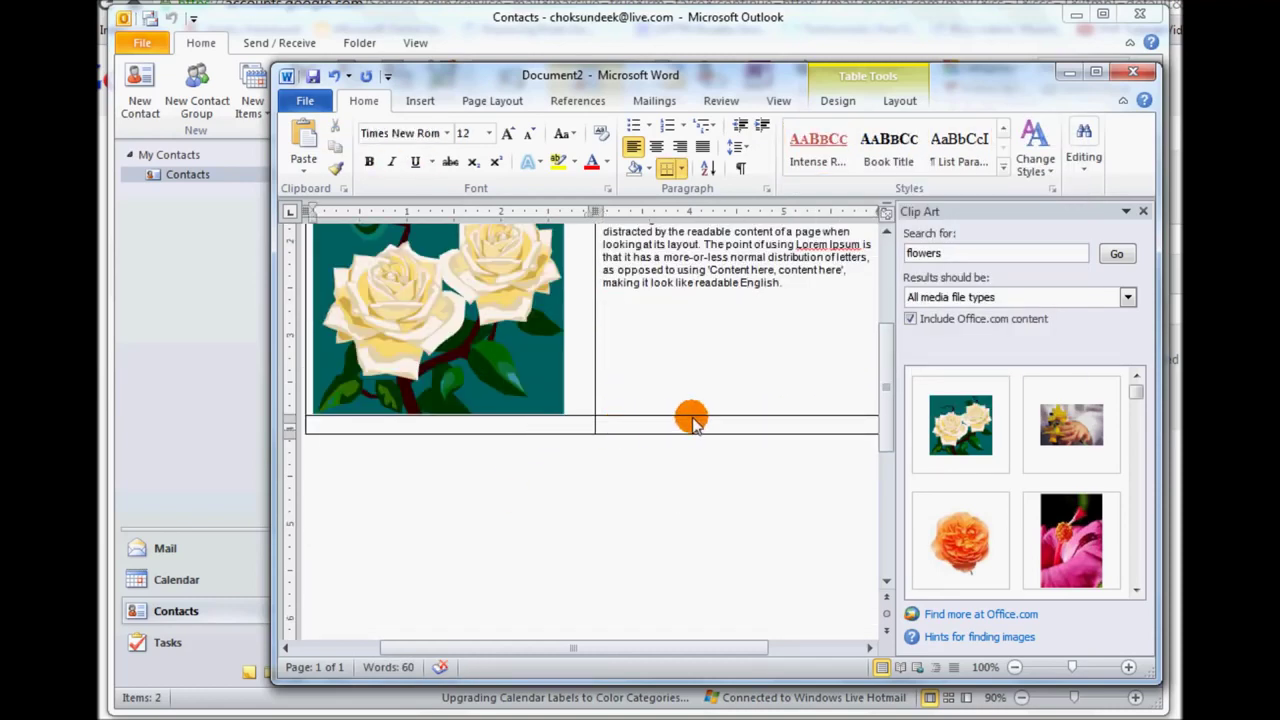
click(425, 100)
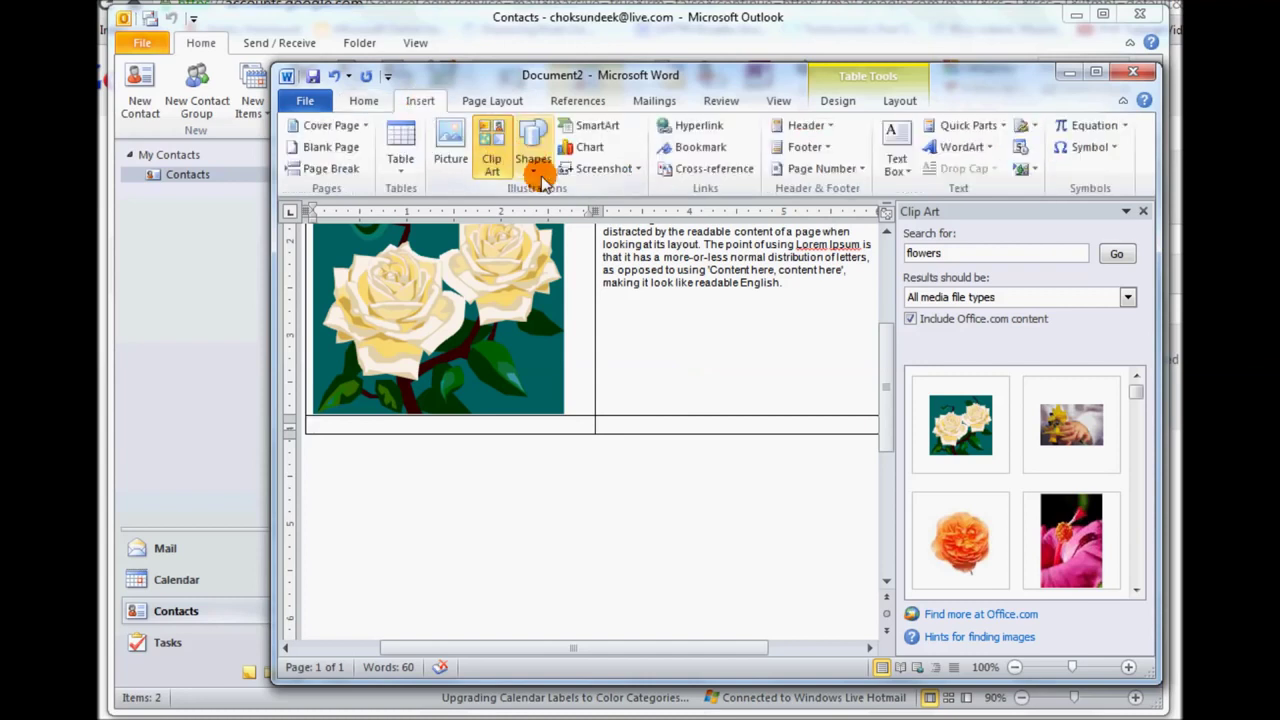
- Draw a right arrow shape in the bottom row, then remove it again
click(539, 182)
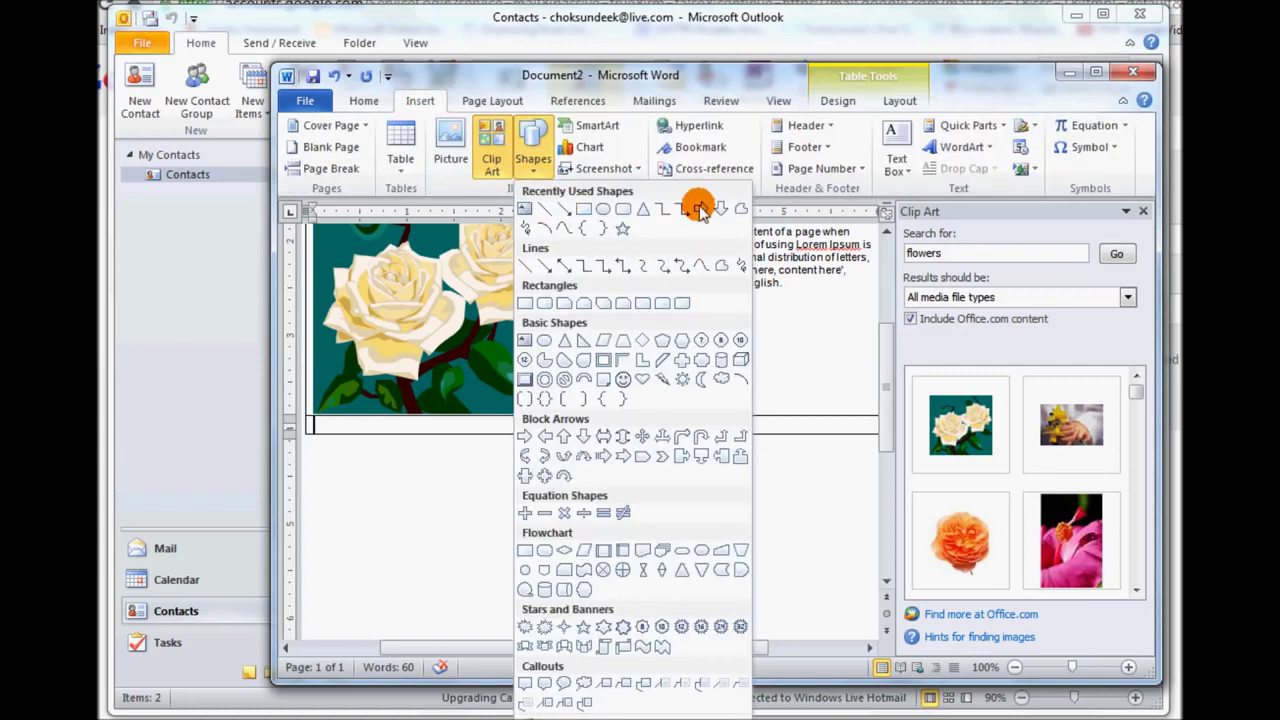
click(524, 437)
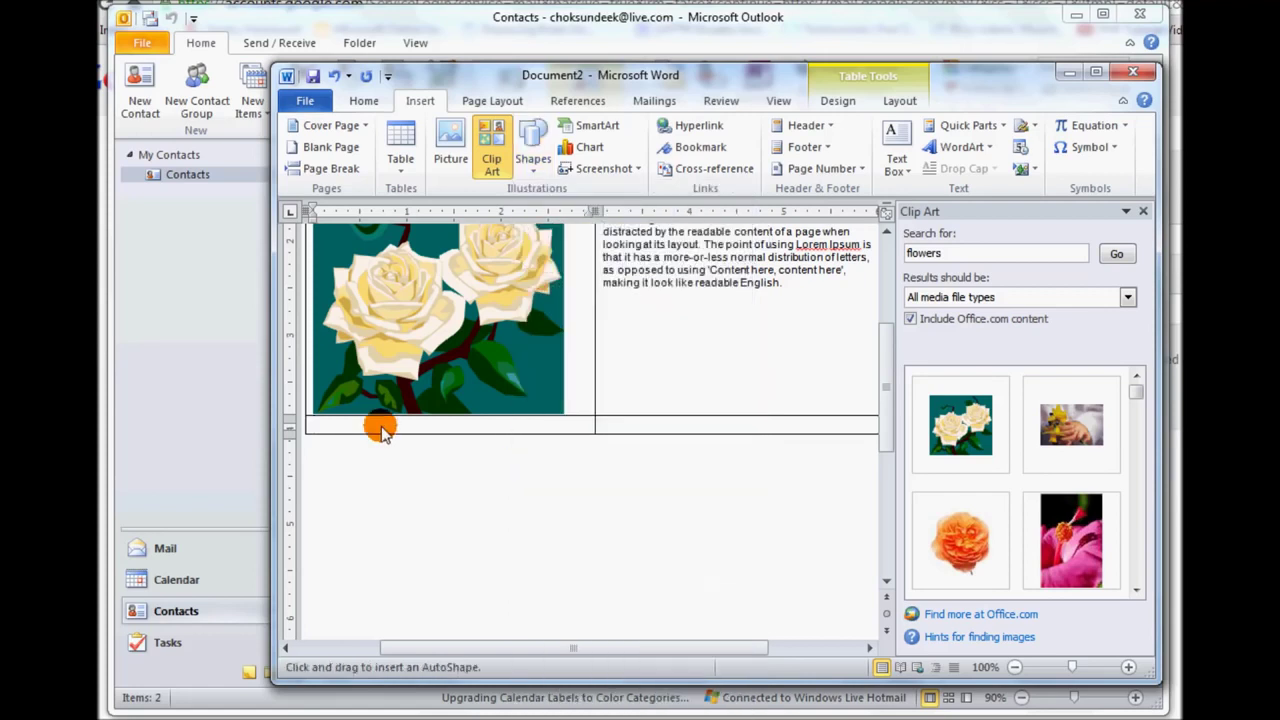
drag(378, 426, 543, 447)
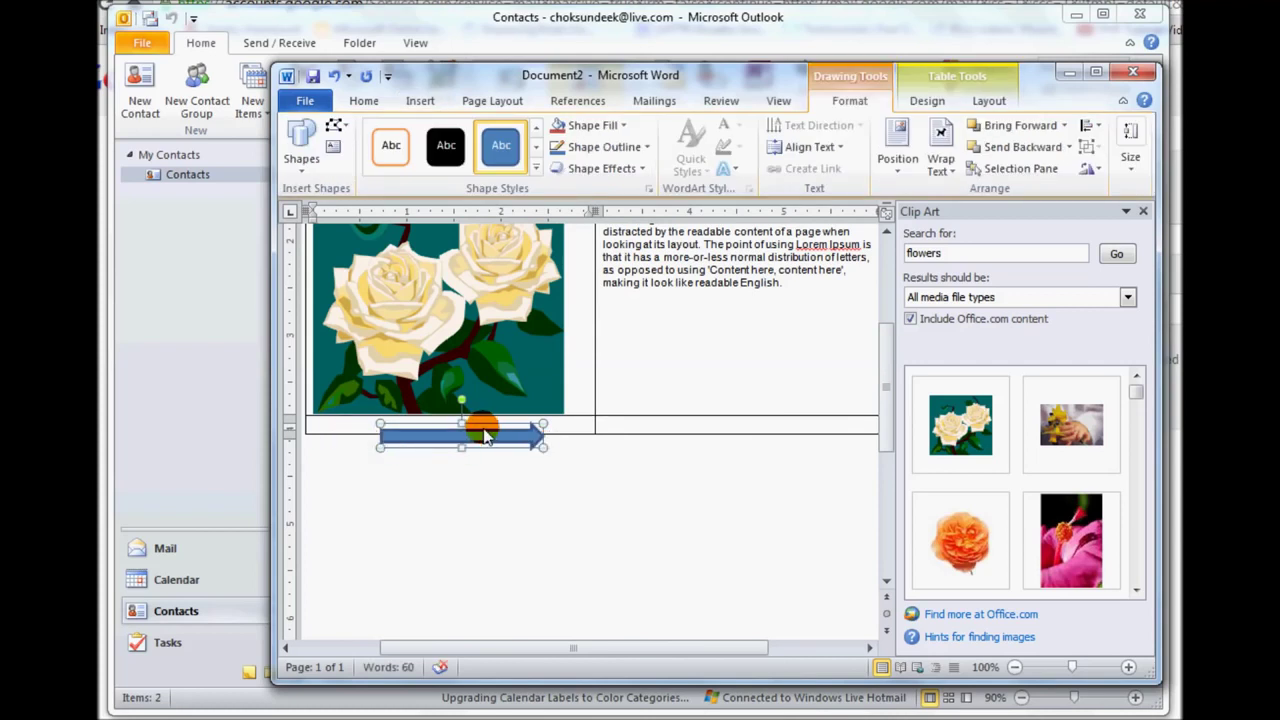
key(Delete)
key(ctrl+v)
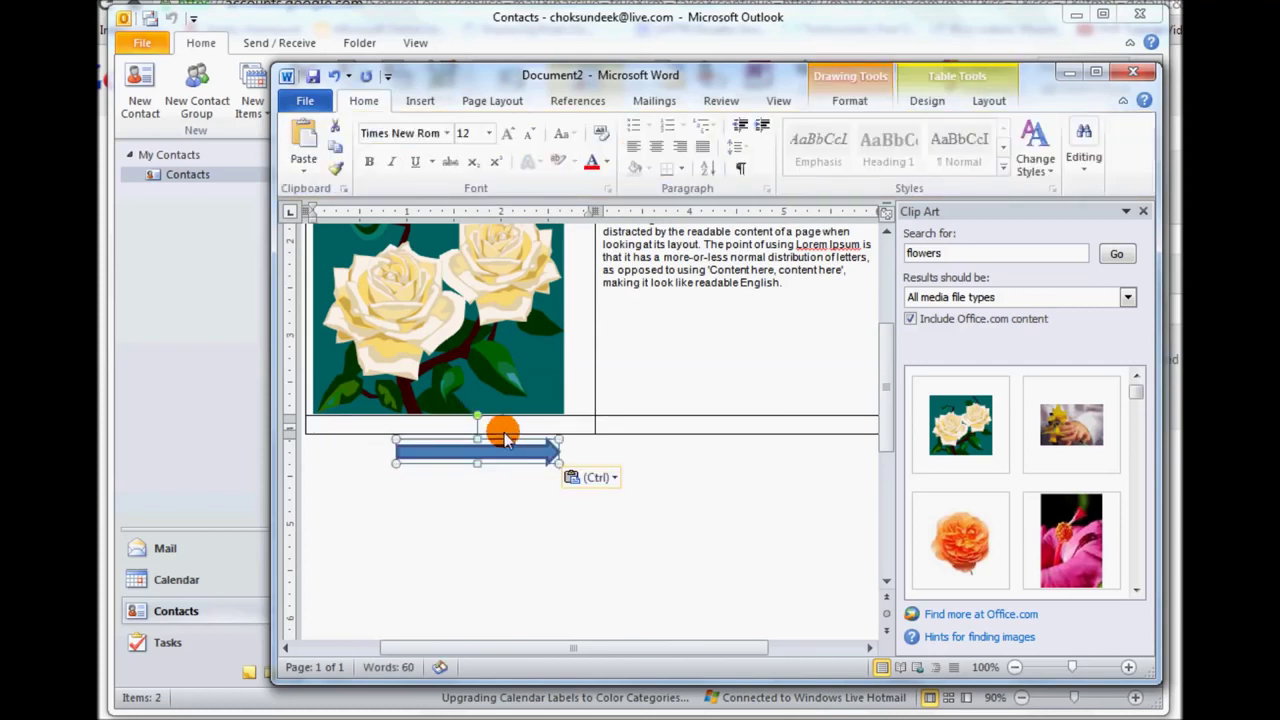
key(Delete)
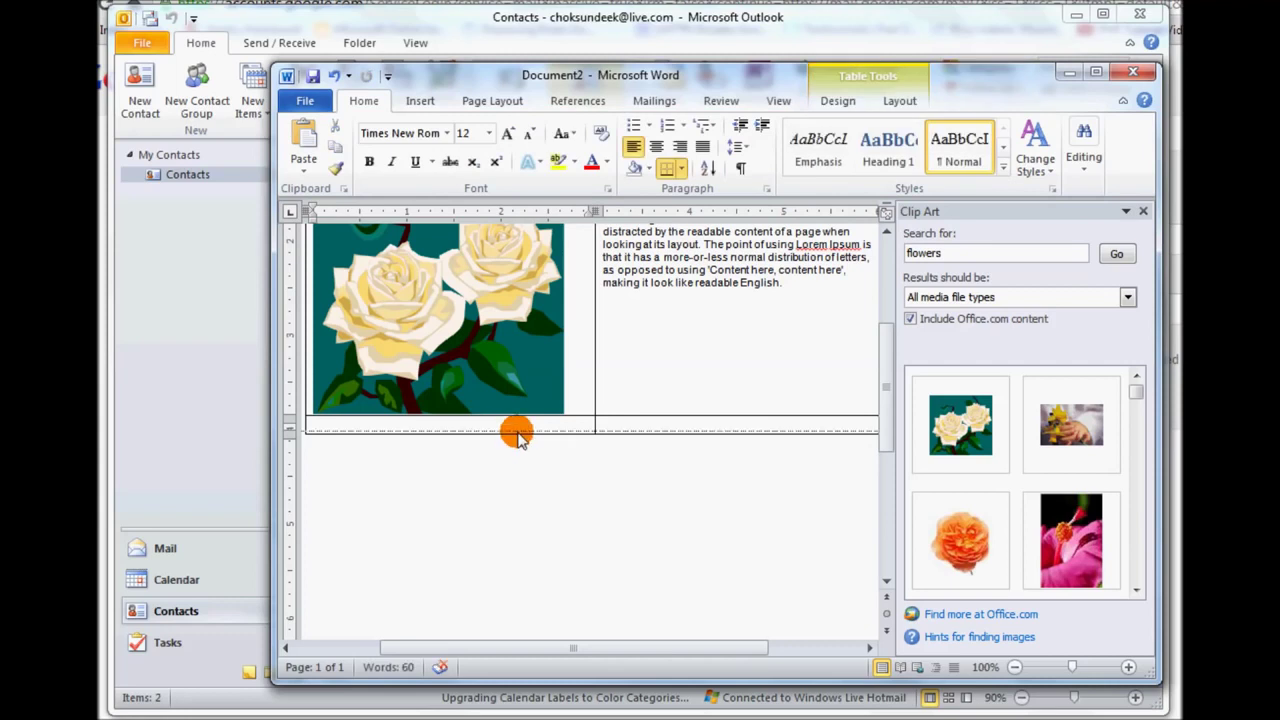
drag(517, 438, 517, 433)
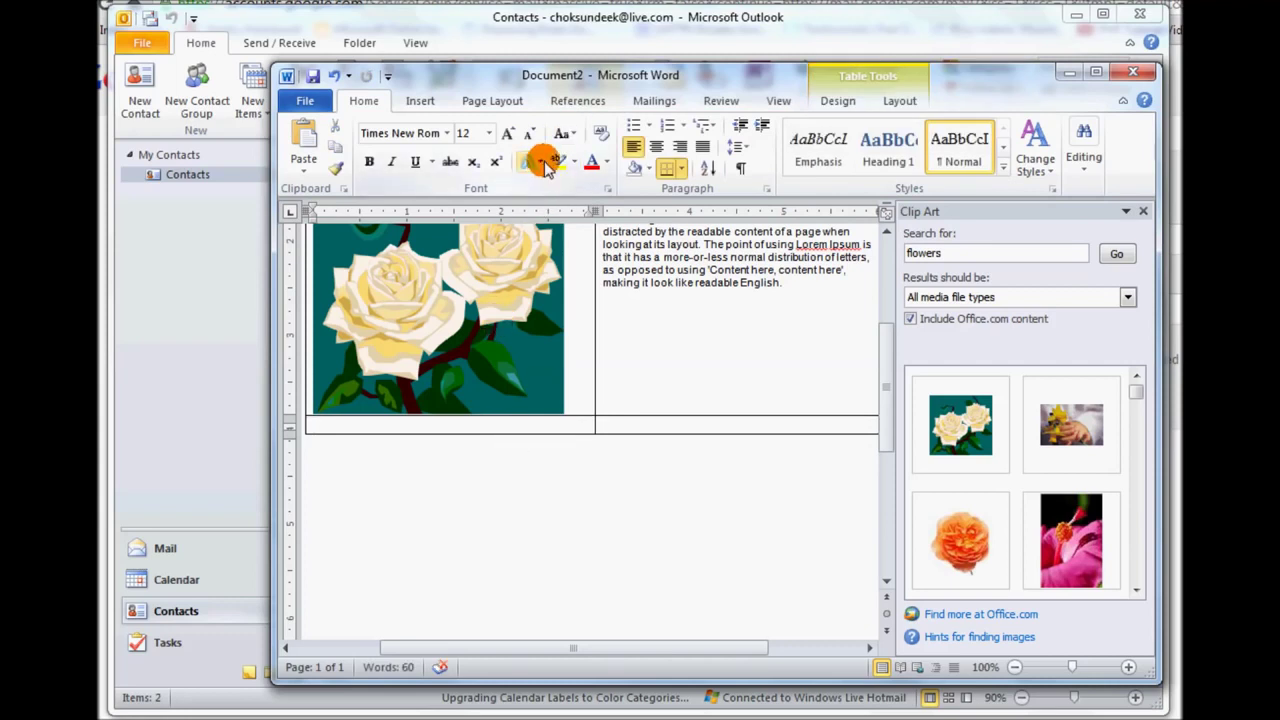
key(ctrl+v)
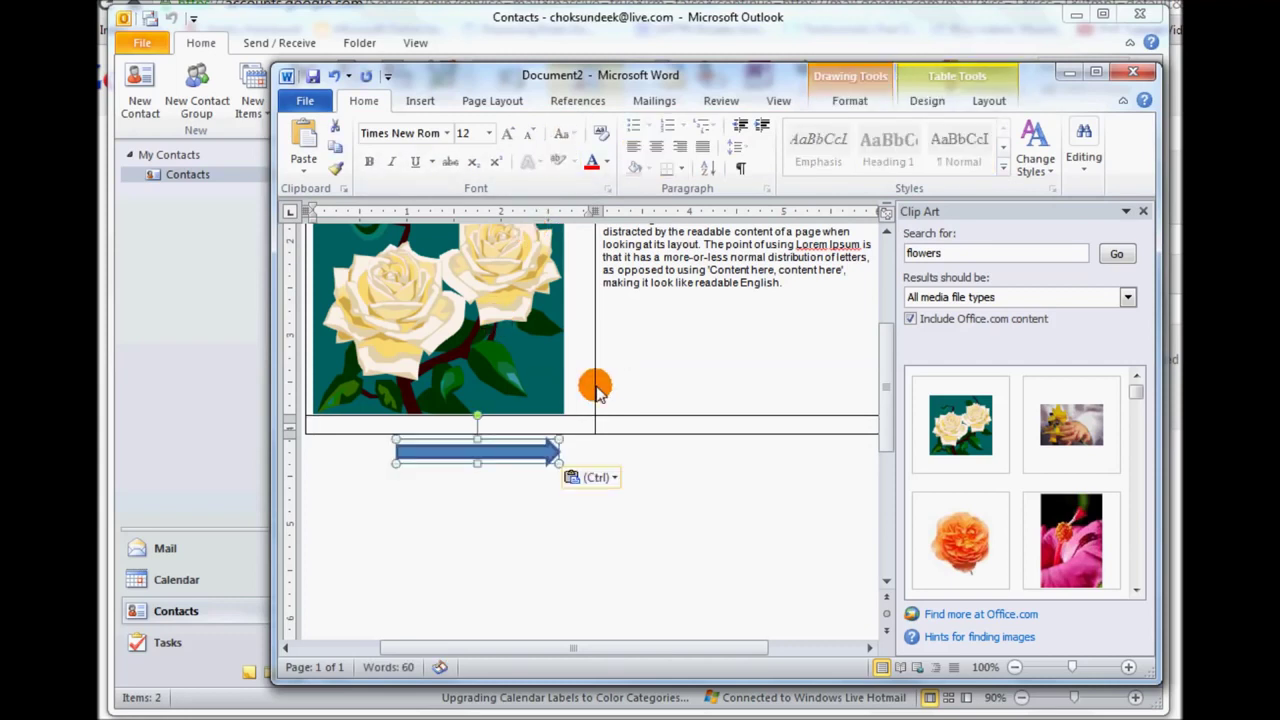
key(Delete)
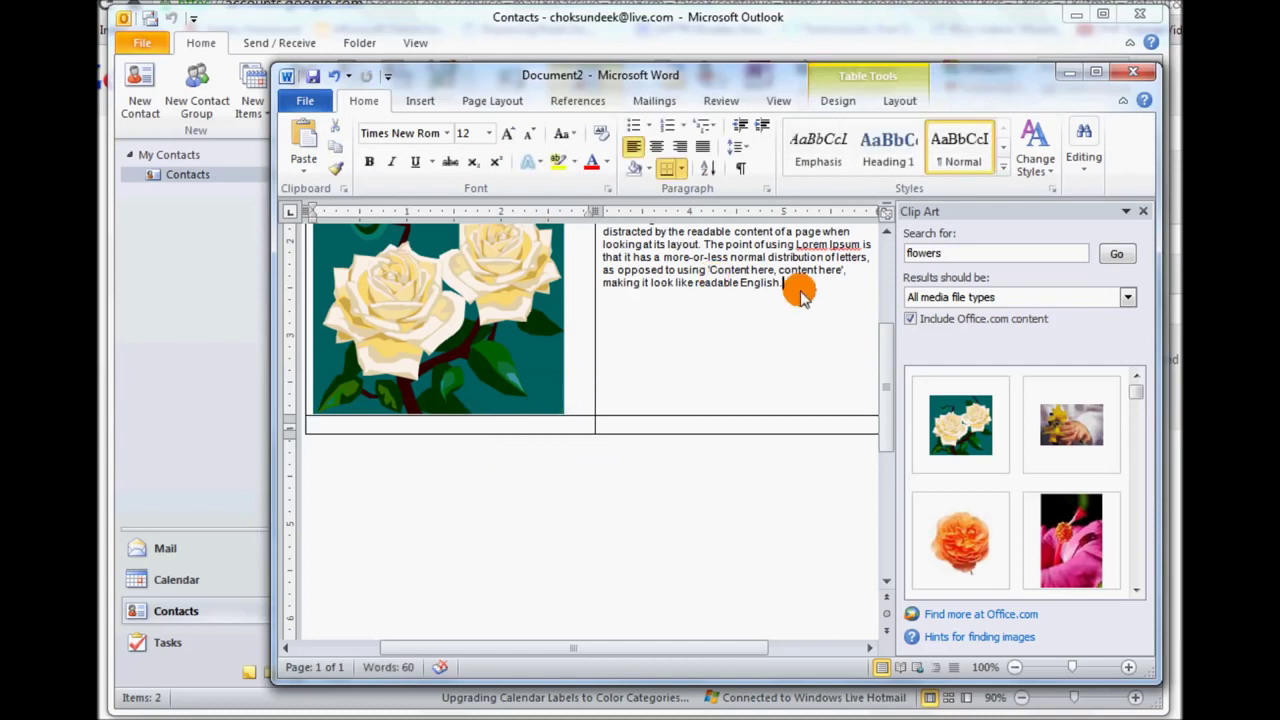
- Copy the right cell's Lorem Ipsum paragraph into the empty lower-left cell
drag(797, 287, 606, 229)
key(ctrl+c)
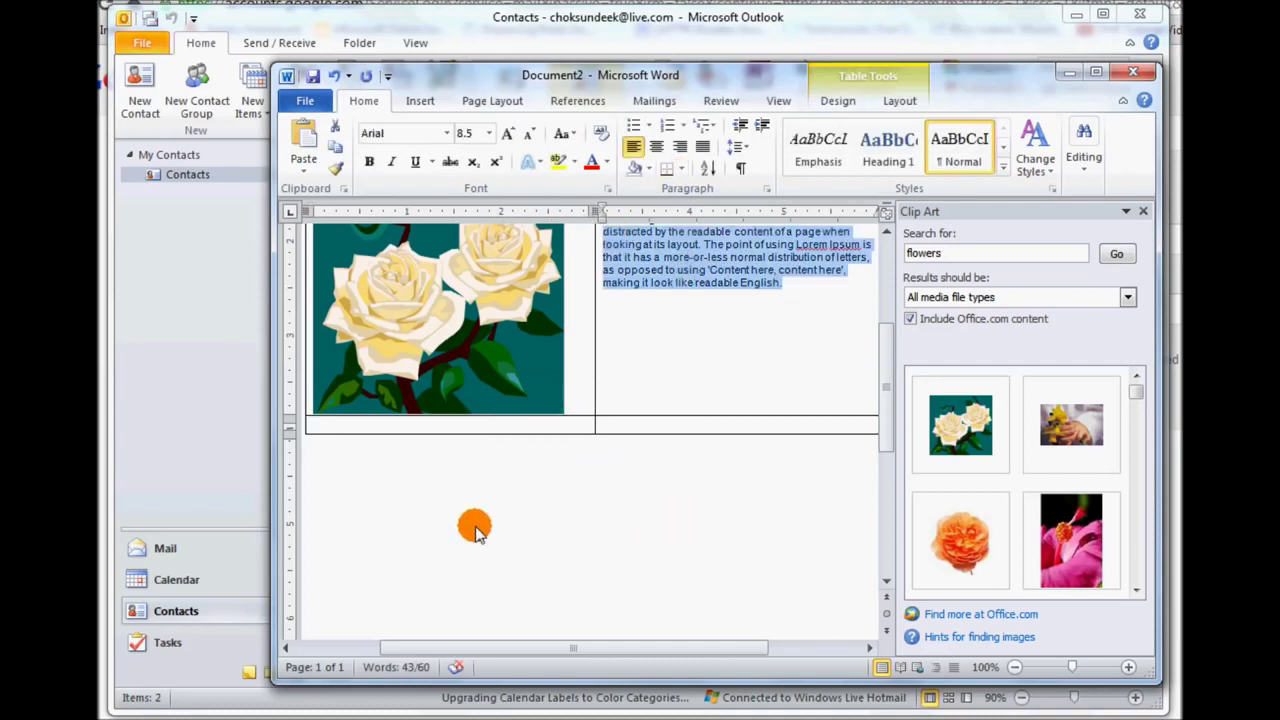
click(446, 423)
key(ctrl+v)
- Look through the text effects gallery with the caret in the lower-right cell, applying nothing
click(672, 452)
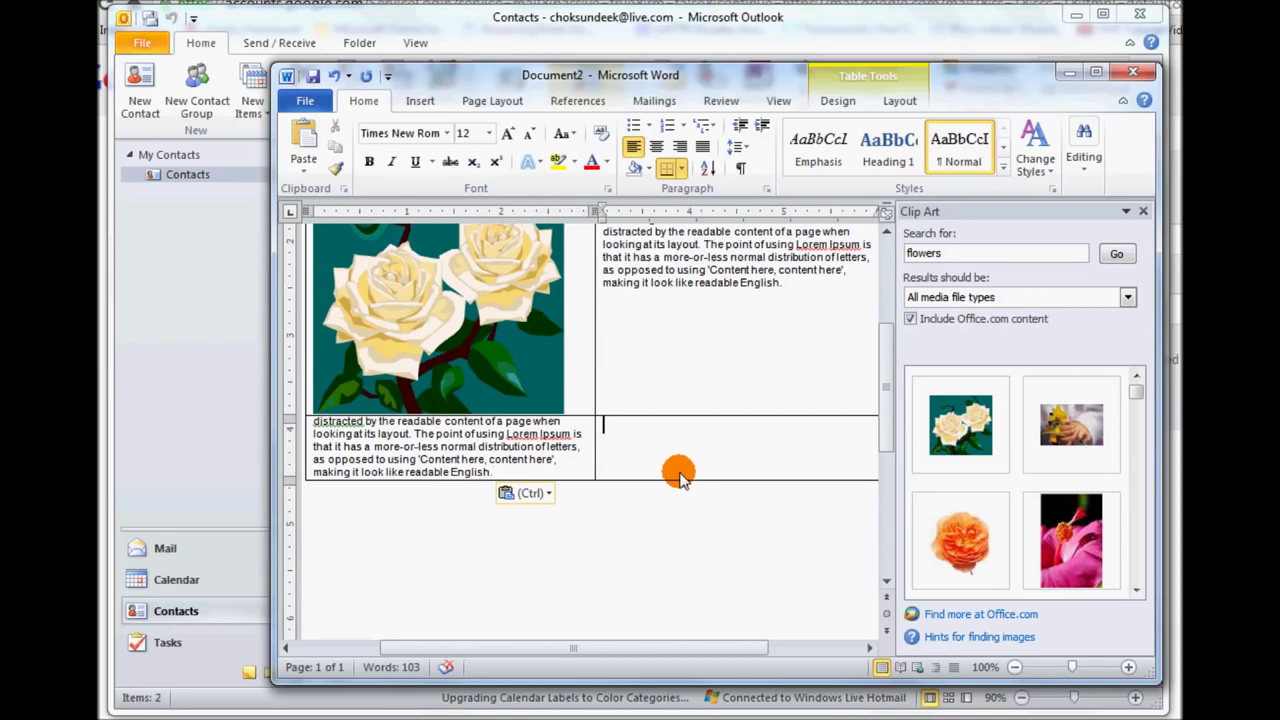
click(534, 162)
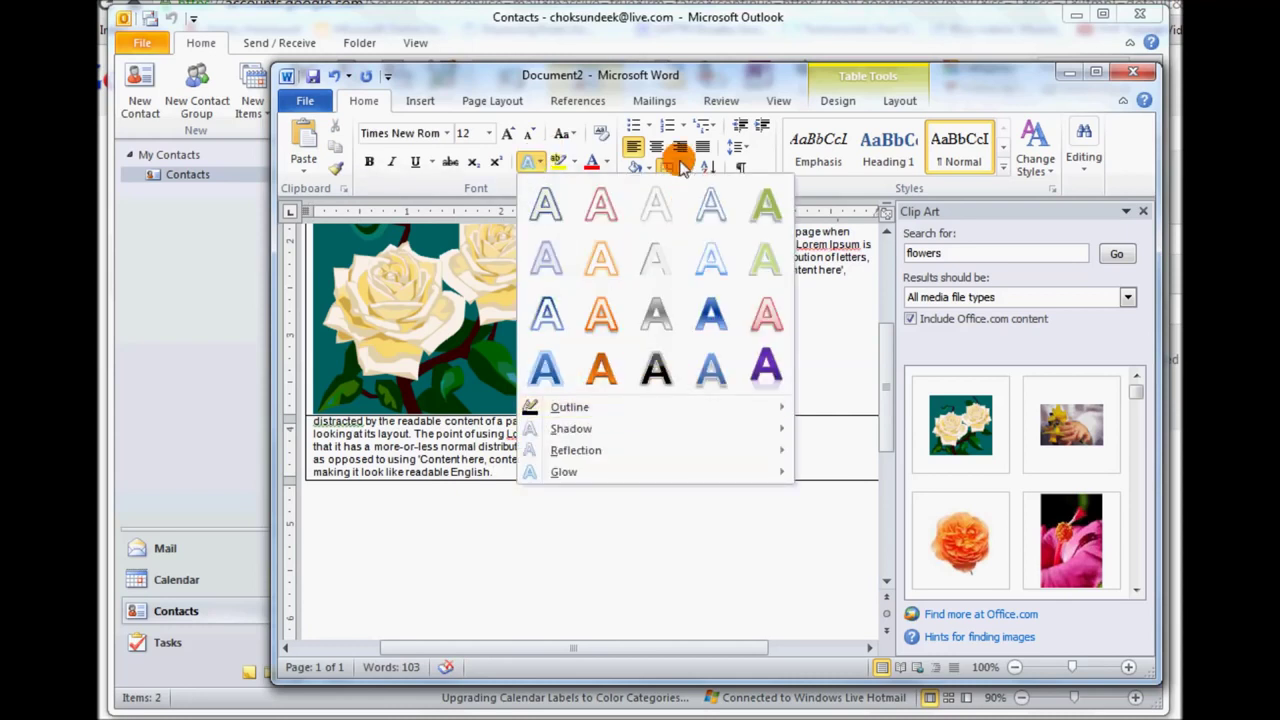
click(420, 100)
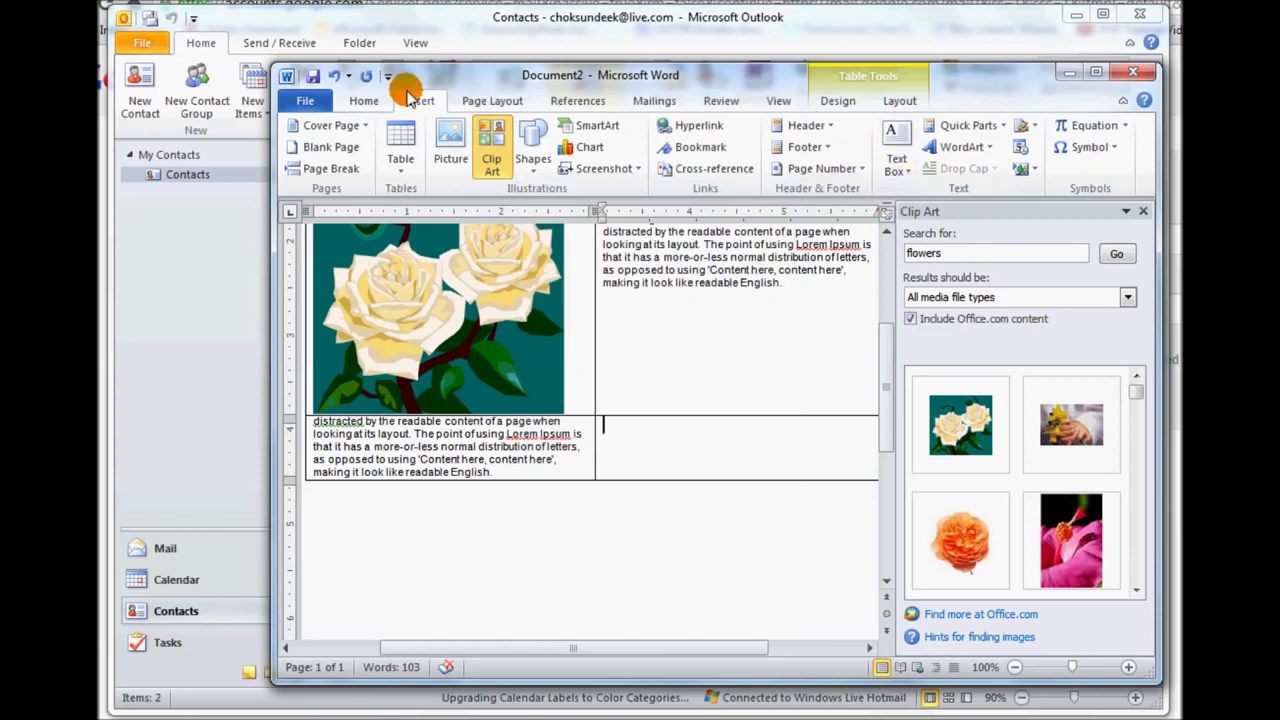
click(365, 102)
click(638, 430)
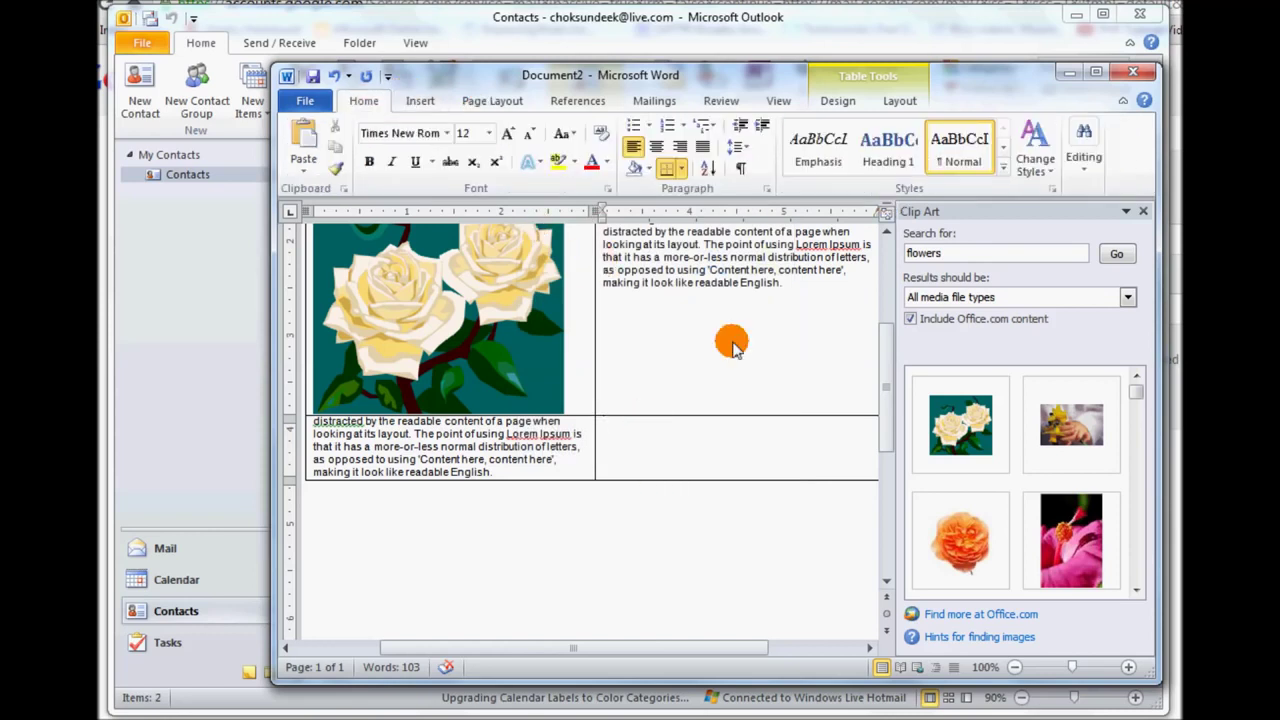
click(420, 100)
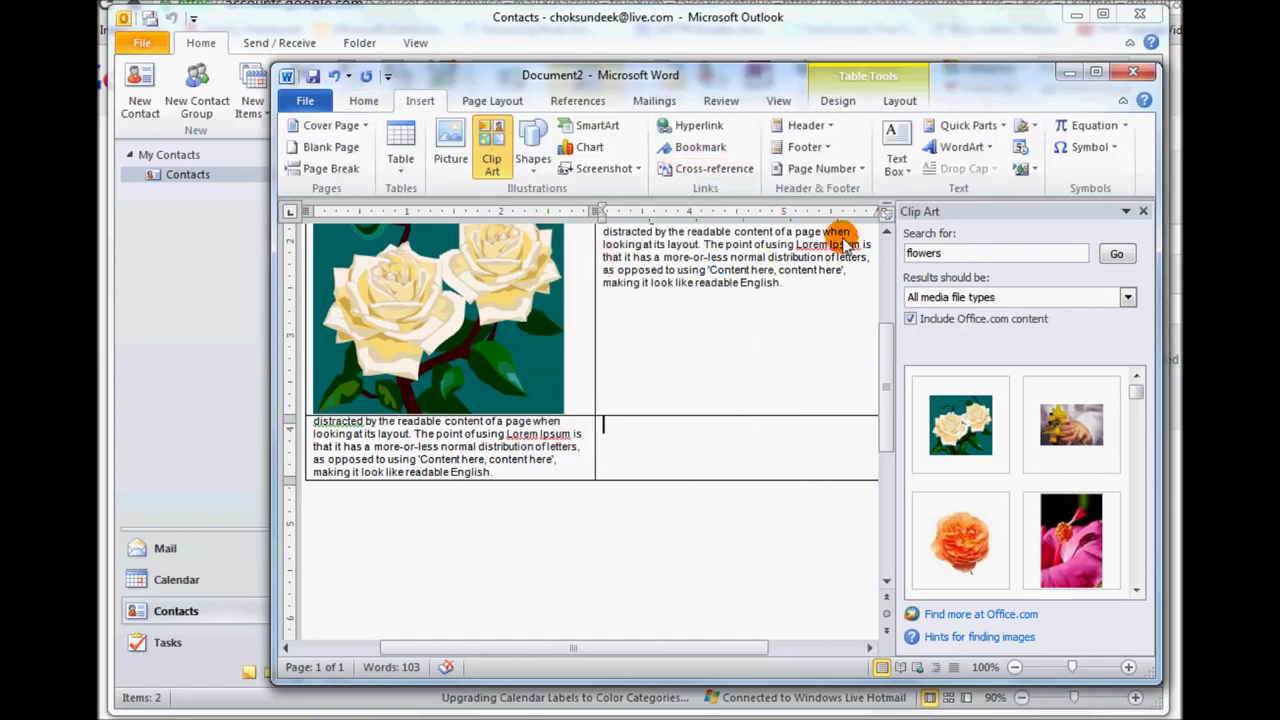
- Insert a red WordArt in the lower-right cell with the text 'Flowers!'
click(962, 147)
click(1059, 406)
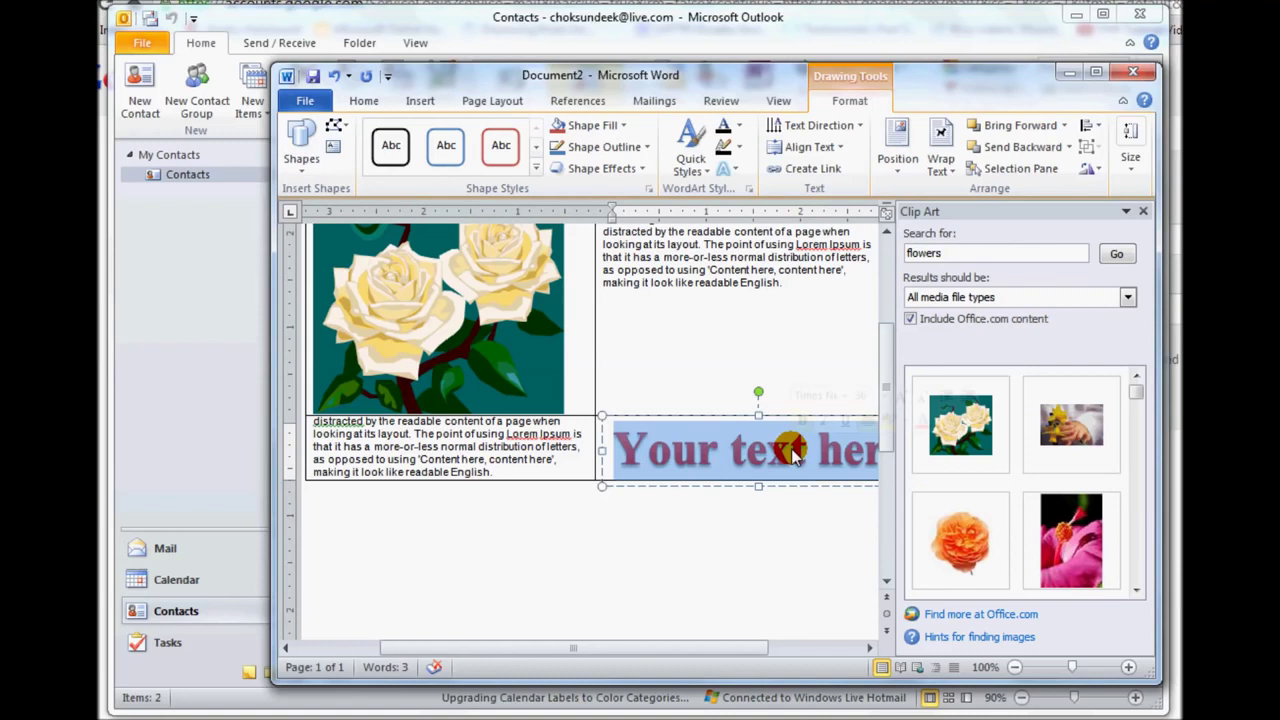
text(Mo)
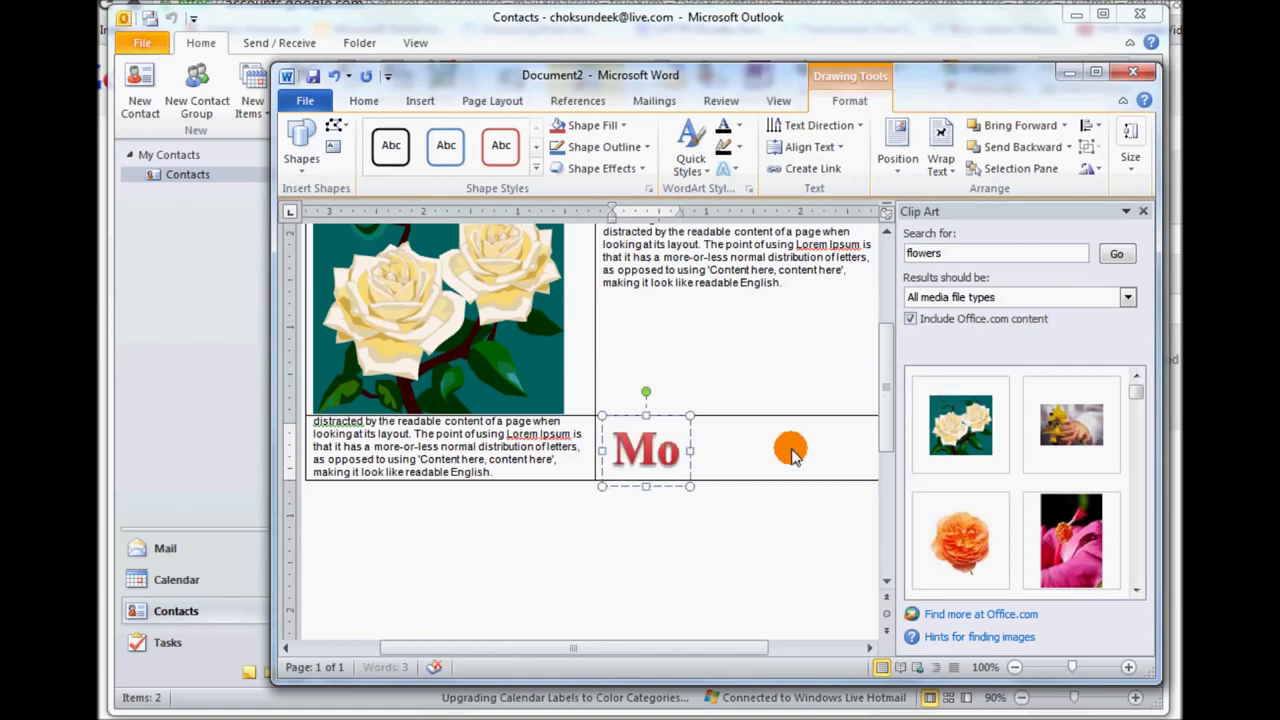
text(re about flow)
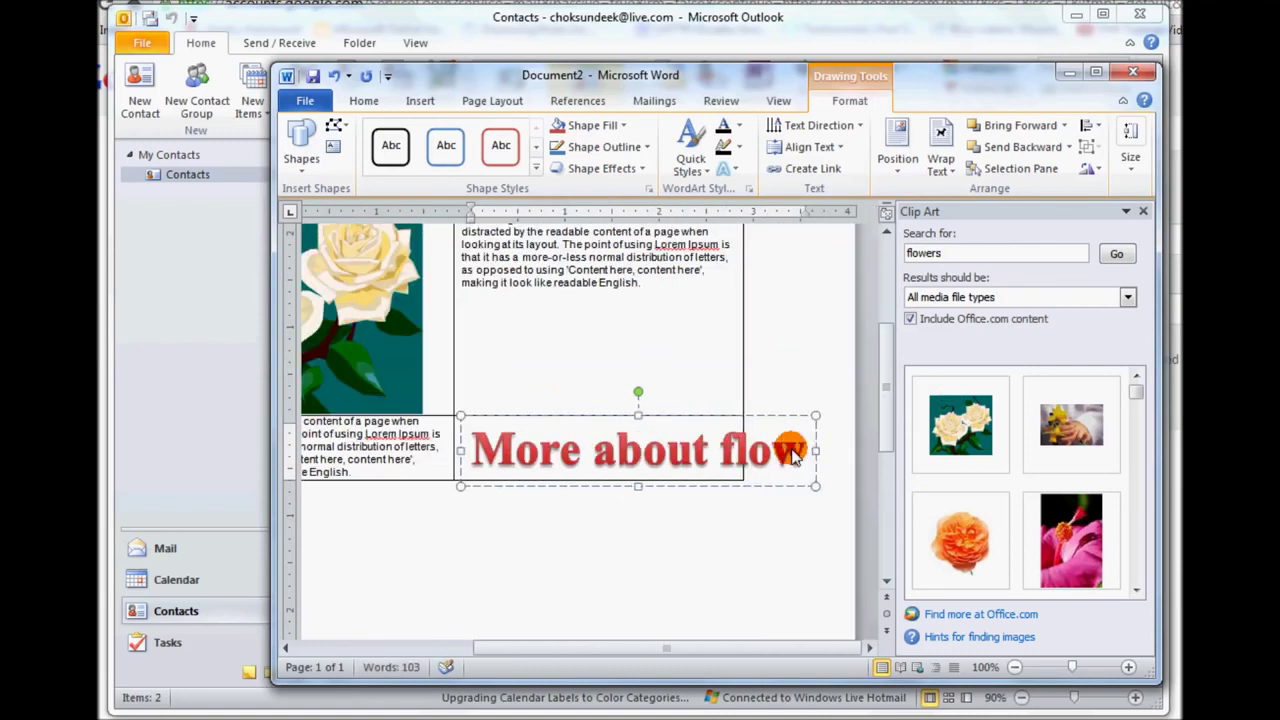
key(BackSpace)
key(BackSpace)
key(BackSpace)
key(BackSpace)
key(BackSpace)
key(BackSpace)
key(BackSpace)
key(BackSpace)
key(BackSpace)
key(BackSpace)
key(BackSpace)
key(BackSpace)
key(BackSpace)
key(BackSpace)
key(BackSpace)
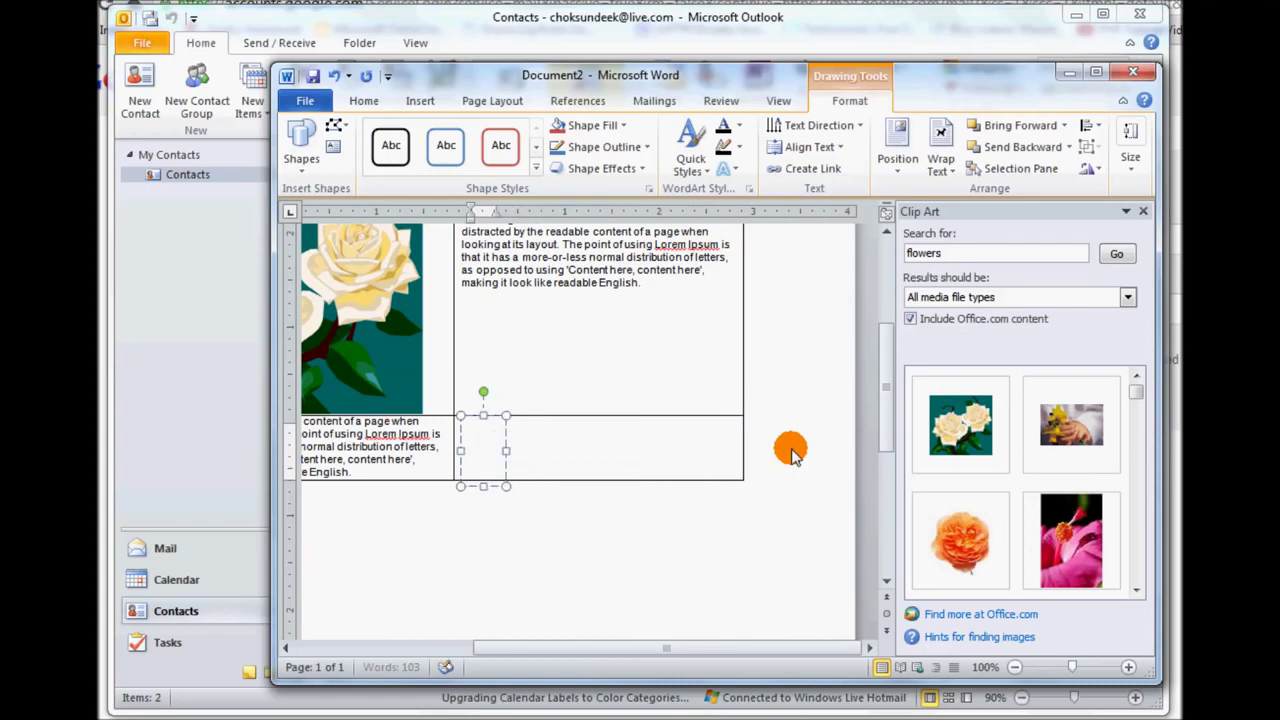
text(Flowers)
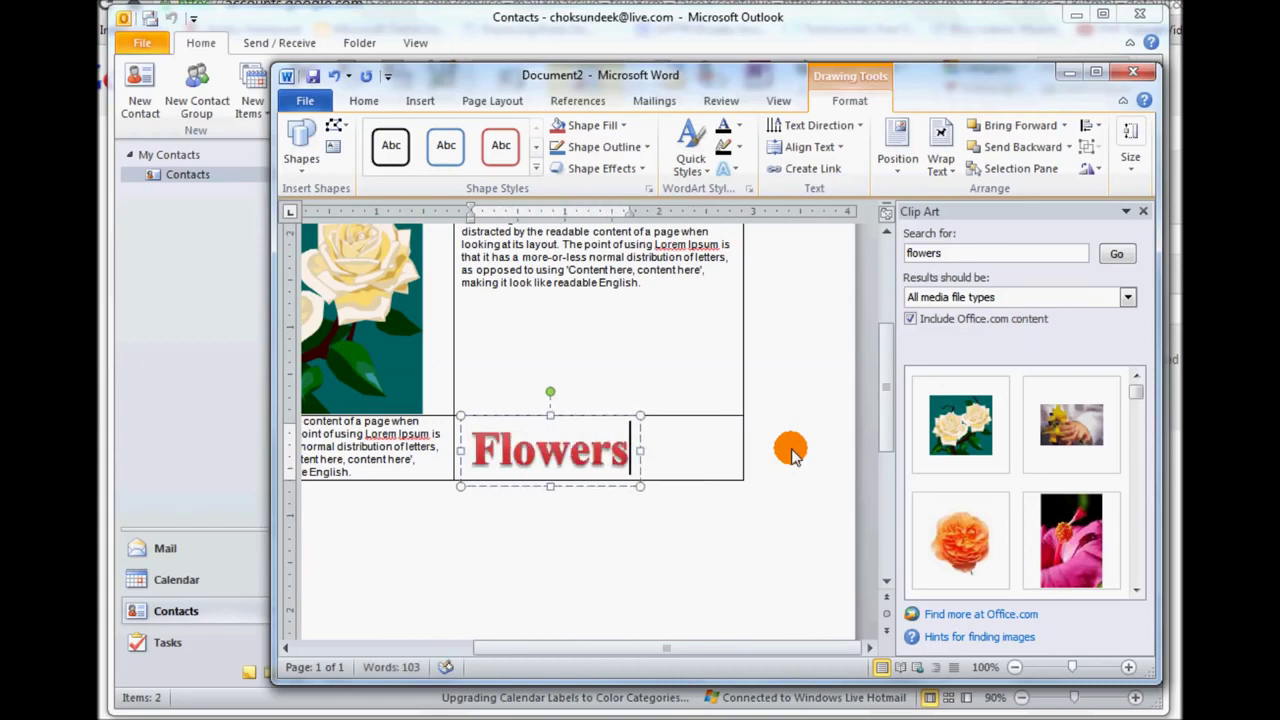
text(!)
click(669, 517)
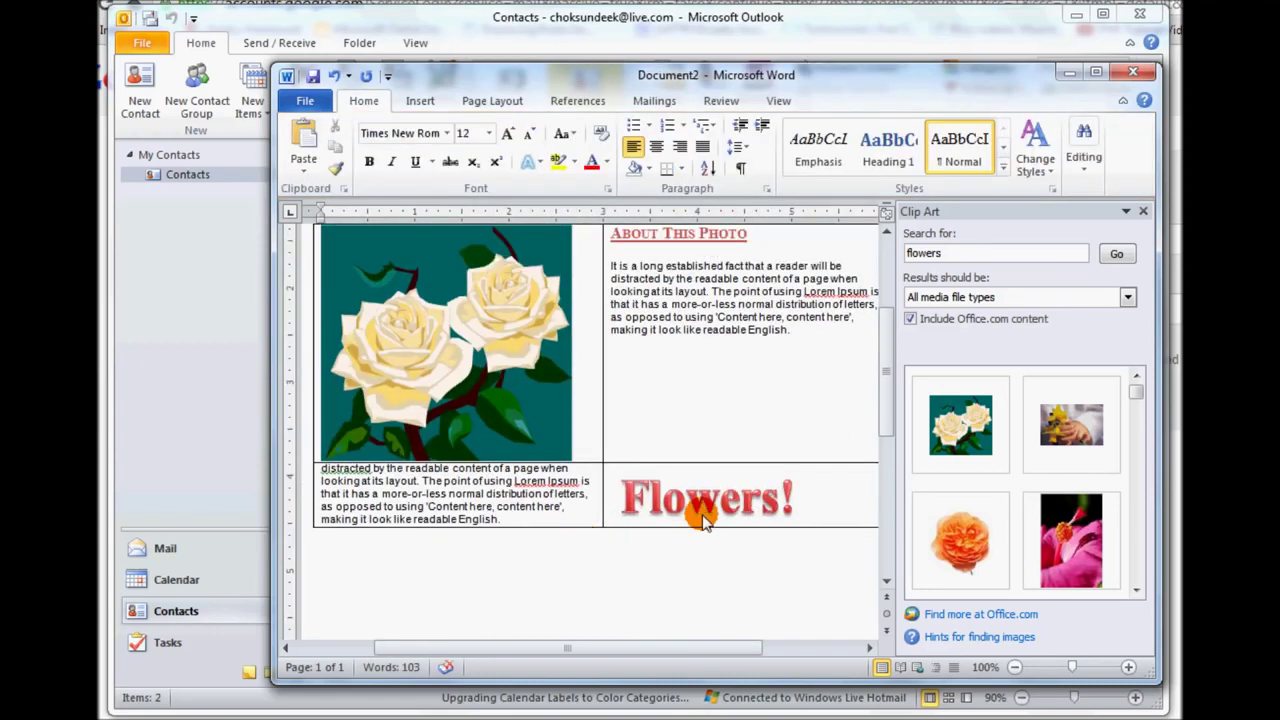
click(703, 520)
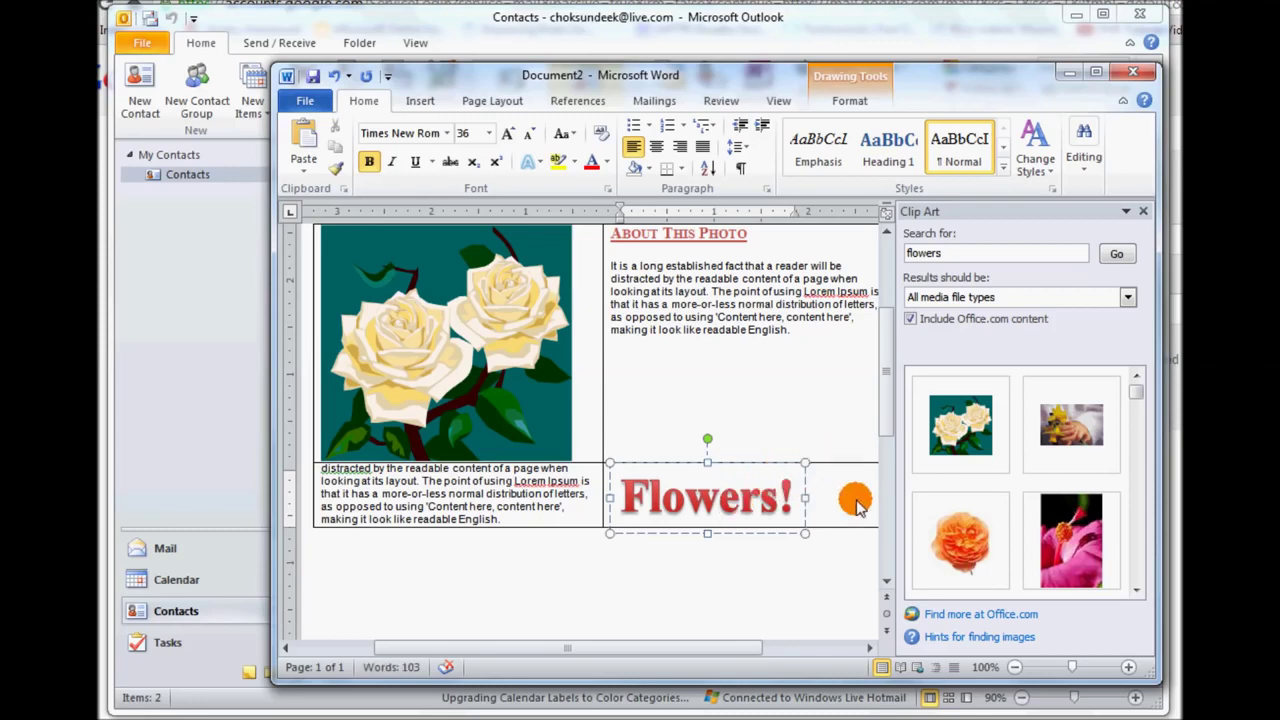
click(855, 505)
scroll(737, 538, down, 2)
scroll(737, 528, up, 5)
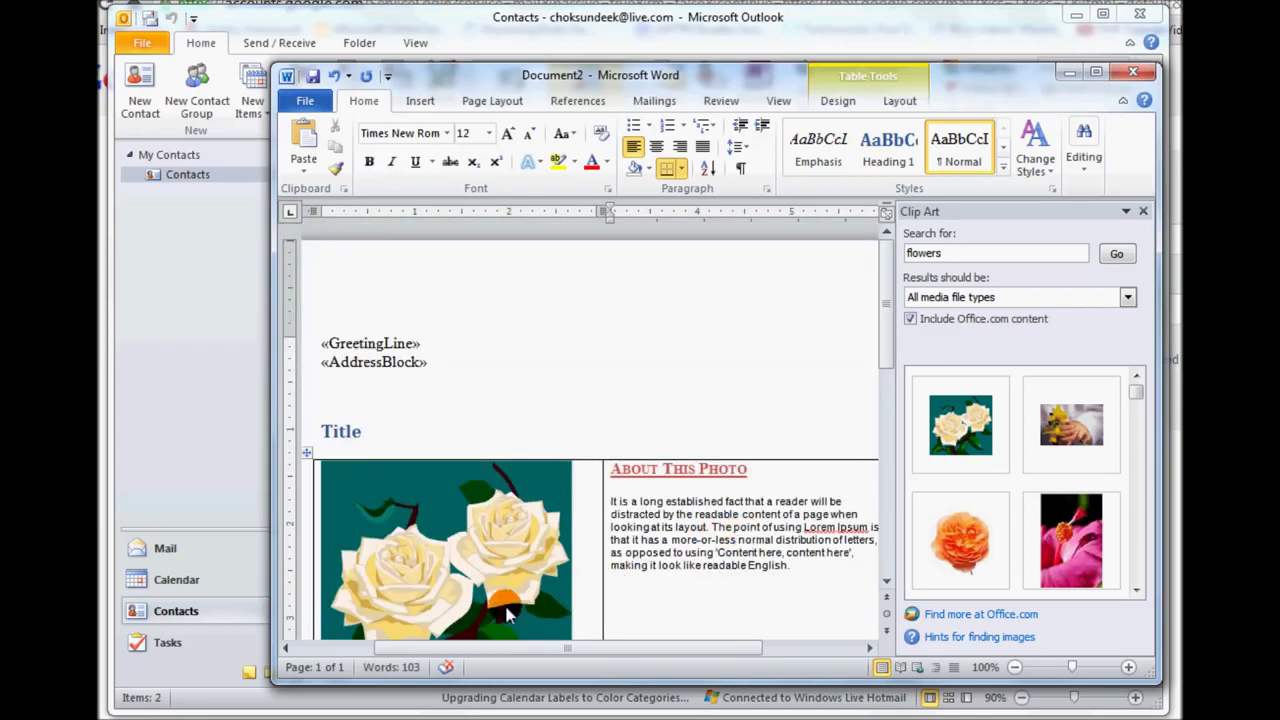
- Close the Clip Art pane and bring up the Mailings commands
click(1143, 211)
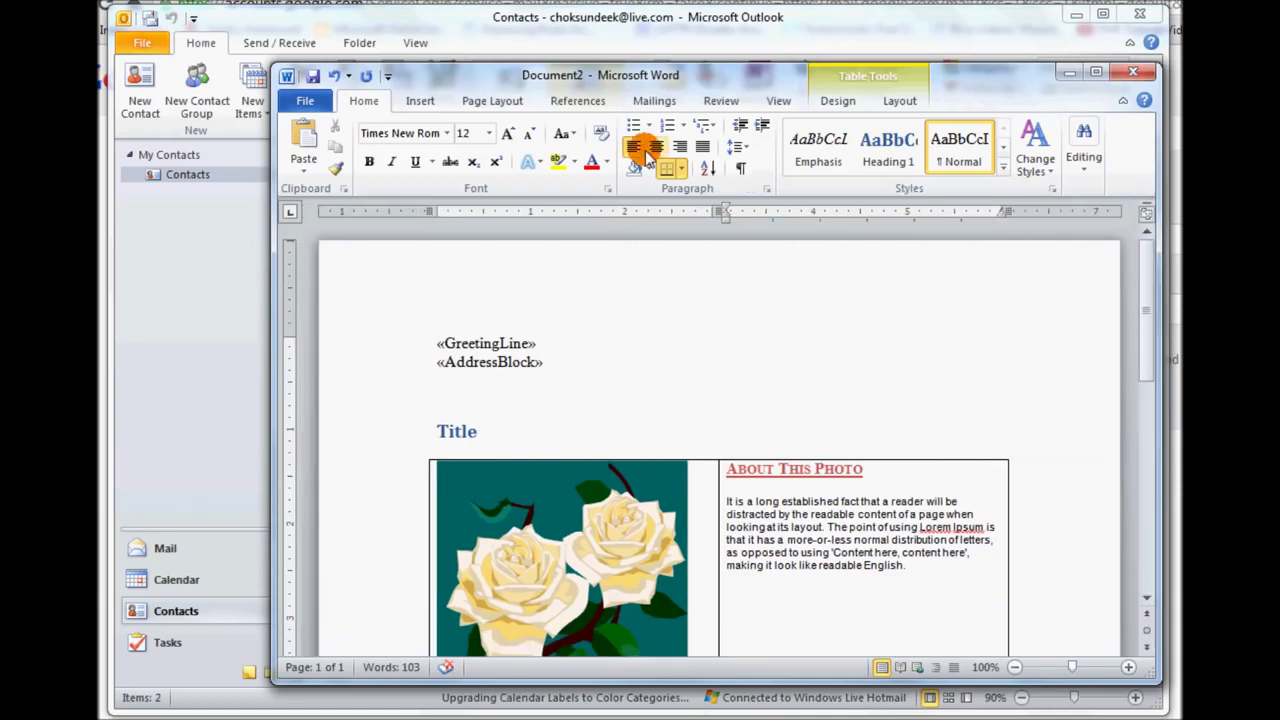
click(654, 100)
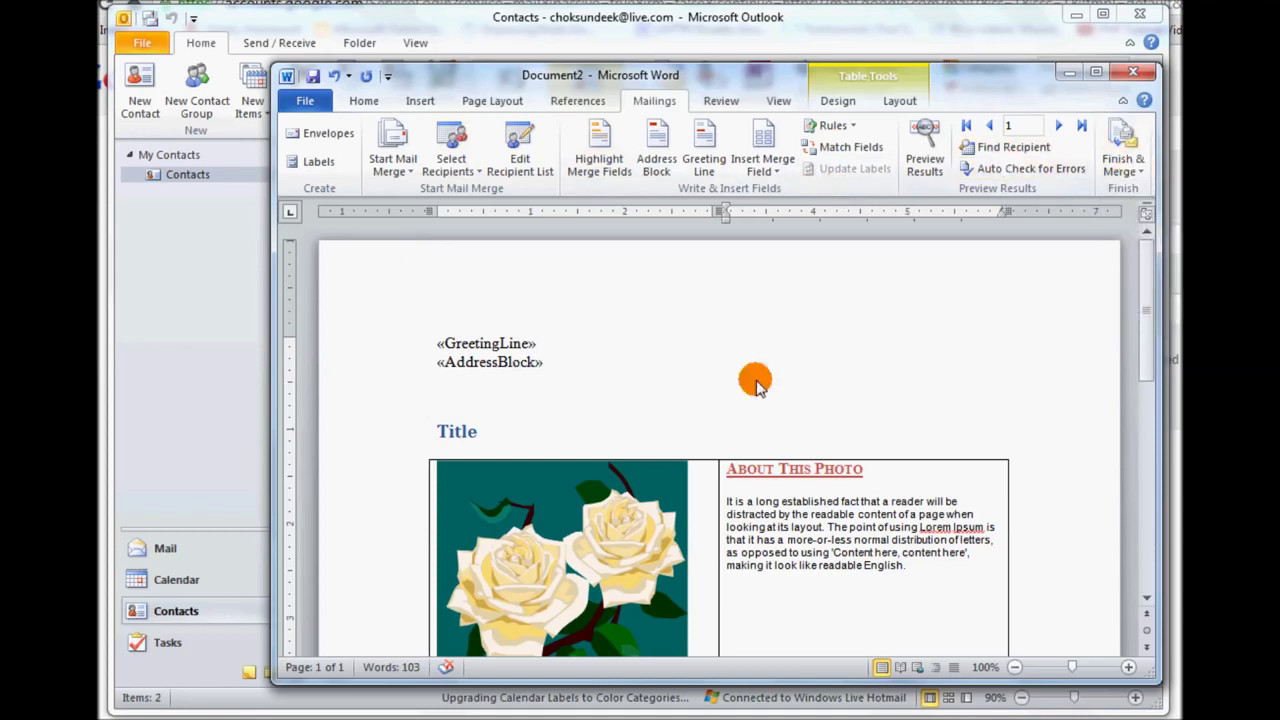
- Apply the Table 3D effects 3 style to the rose photo table
click(422, 453)
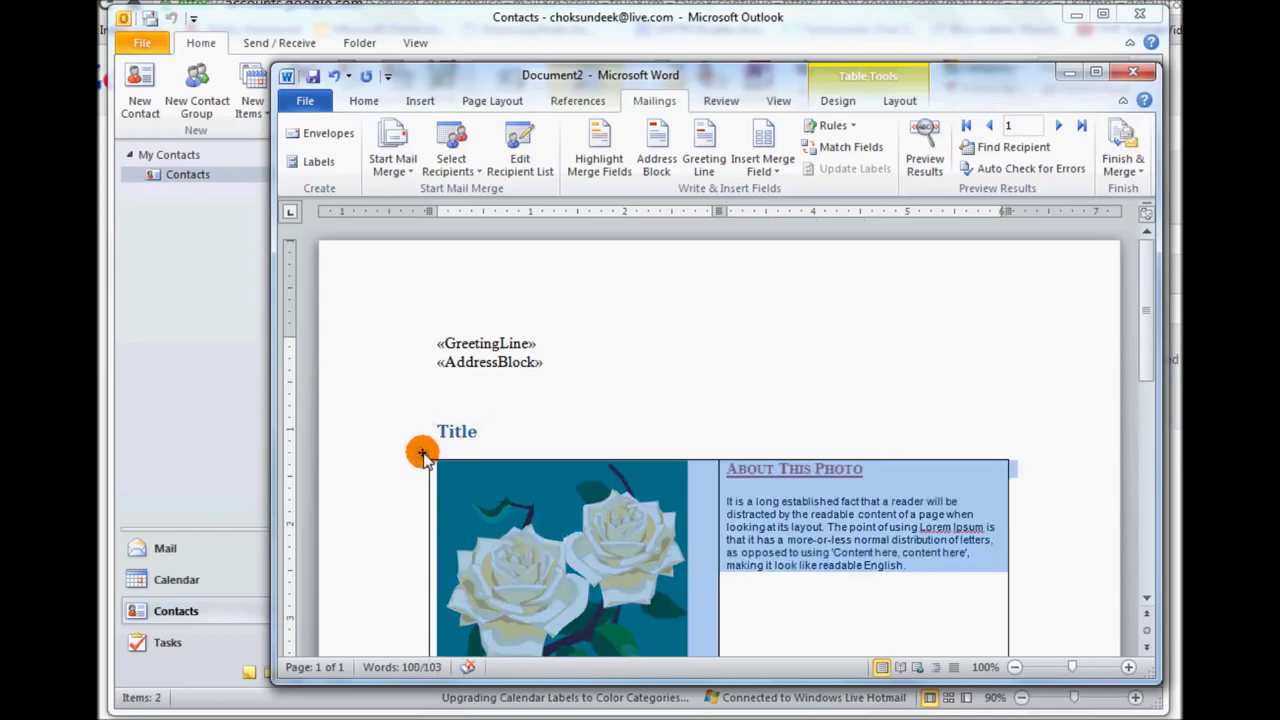
right_click(422, 453)
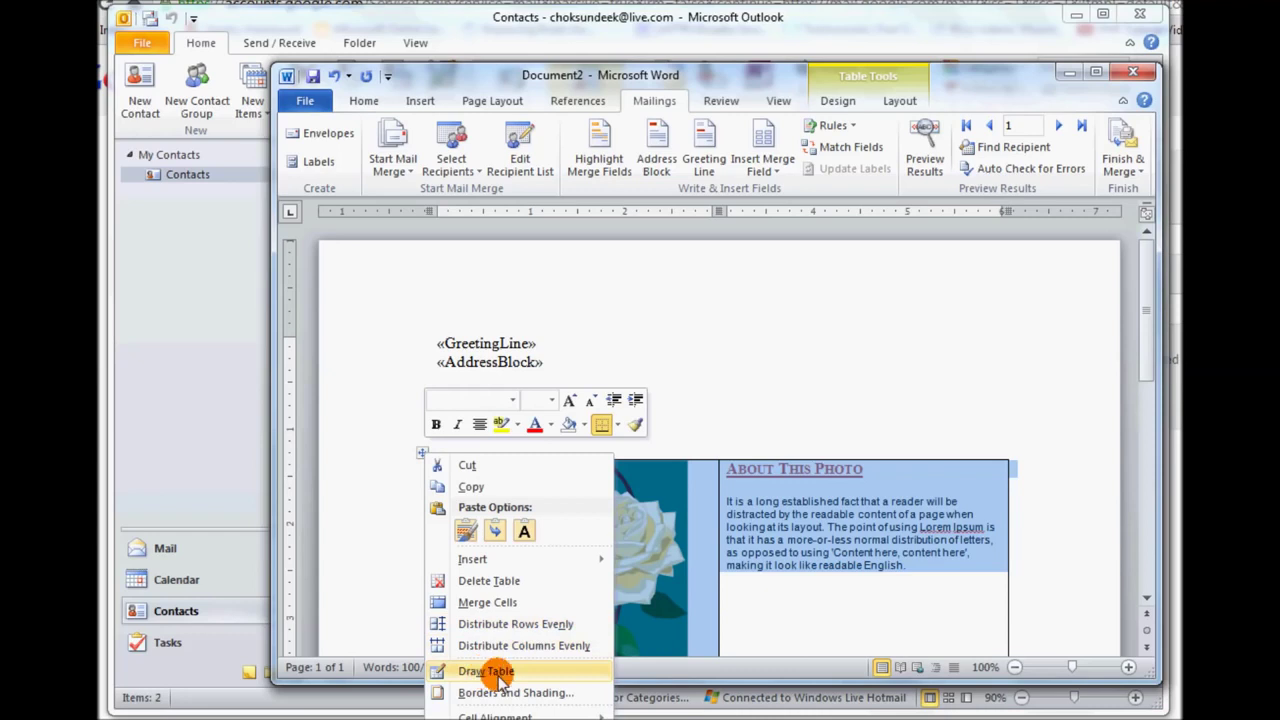
click(423, 445)
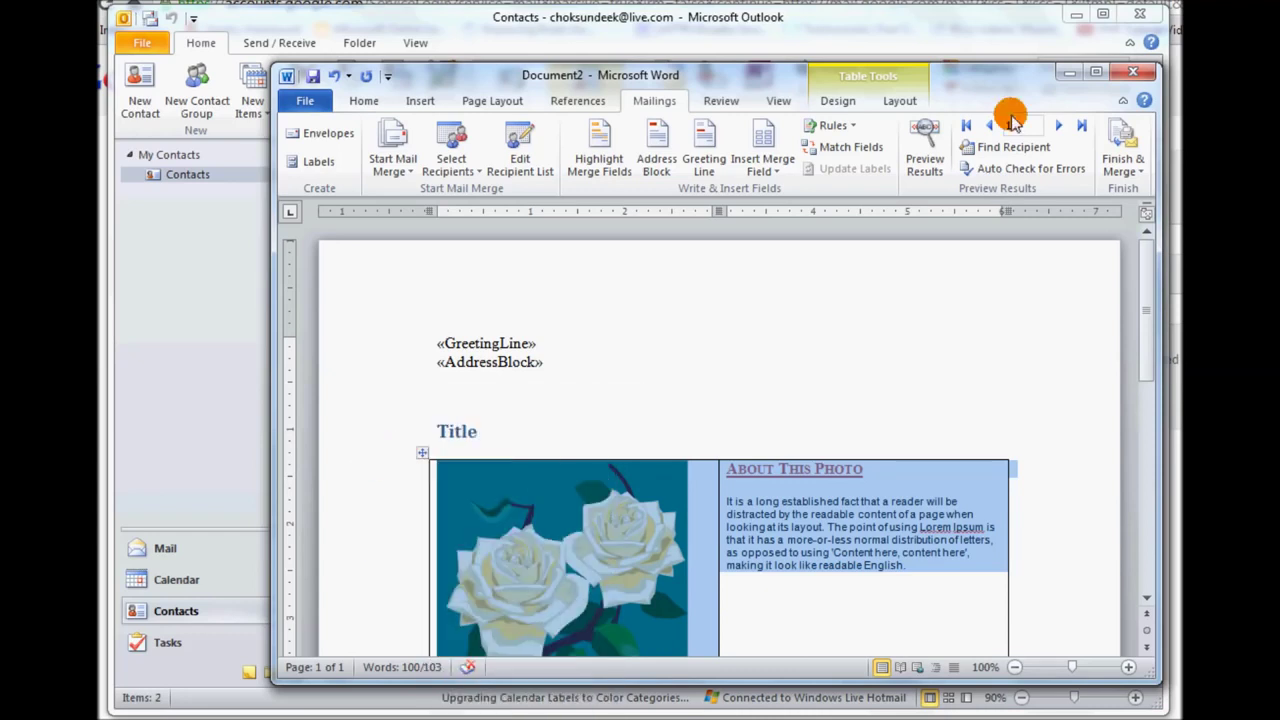
click(820, 106)
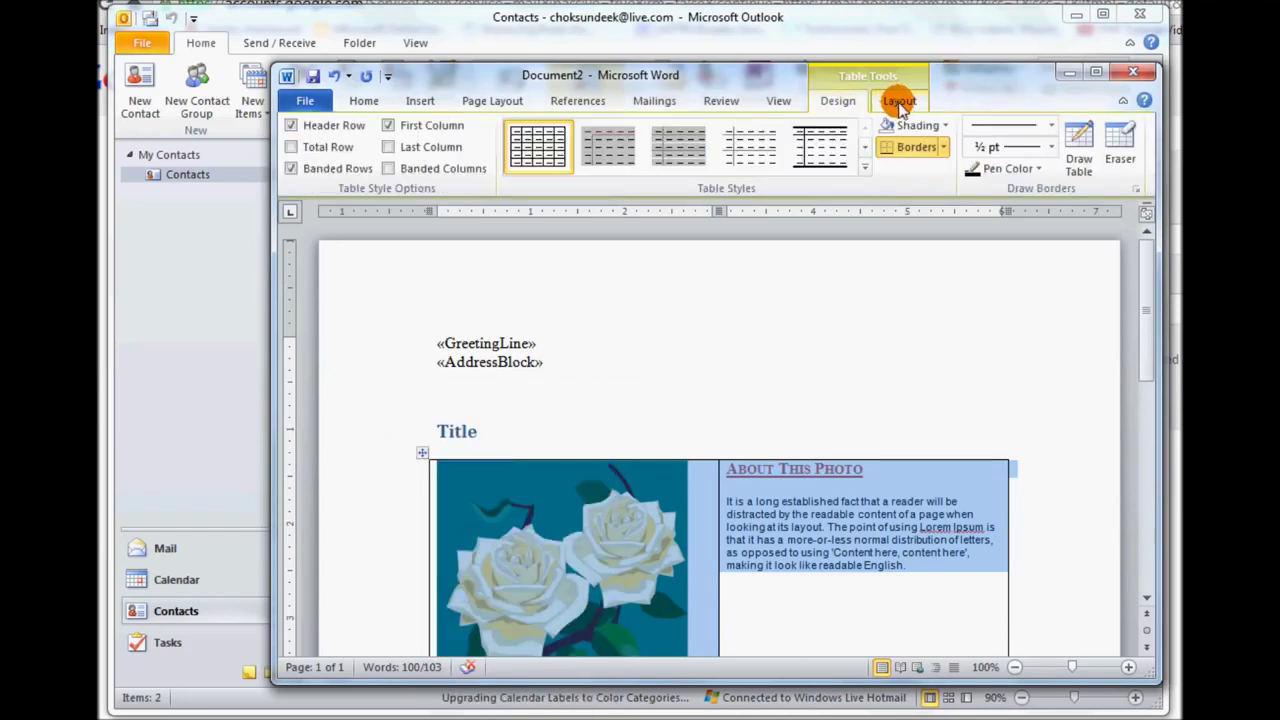
click(900, 104)
click(840, 101)
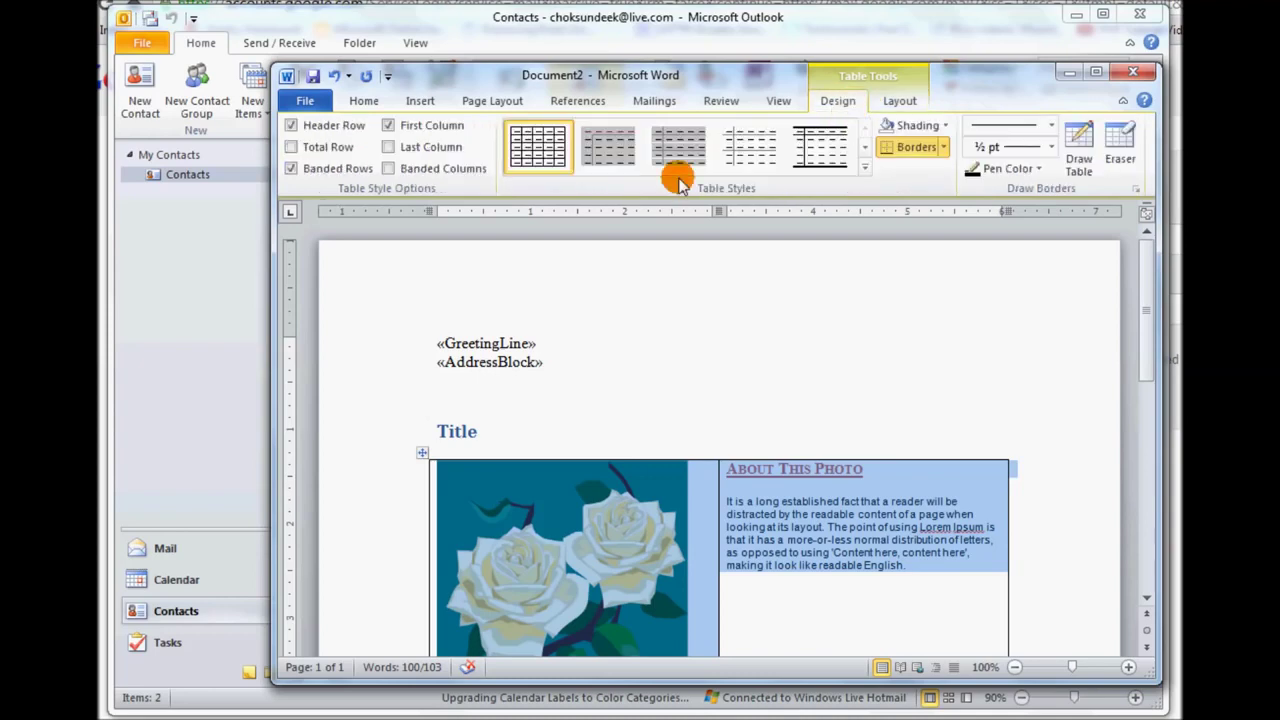
click(768, 150)
scroll(843, 434, down, 3)
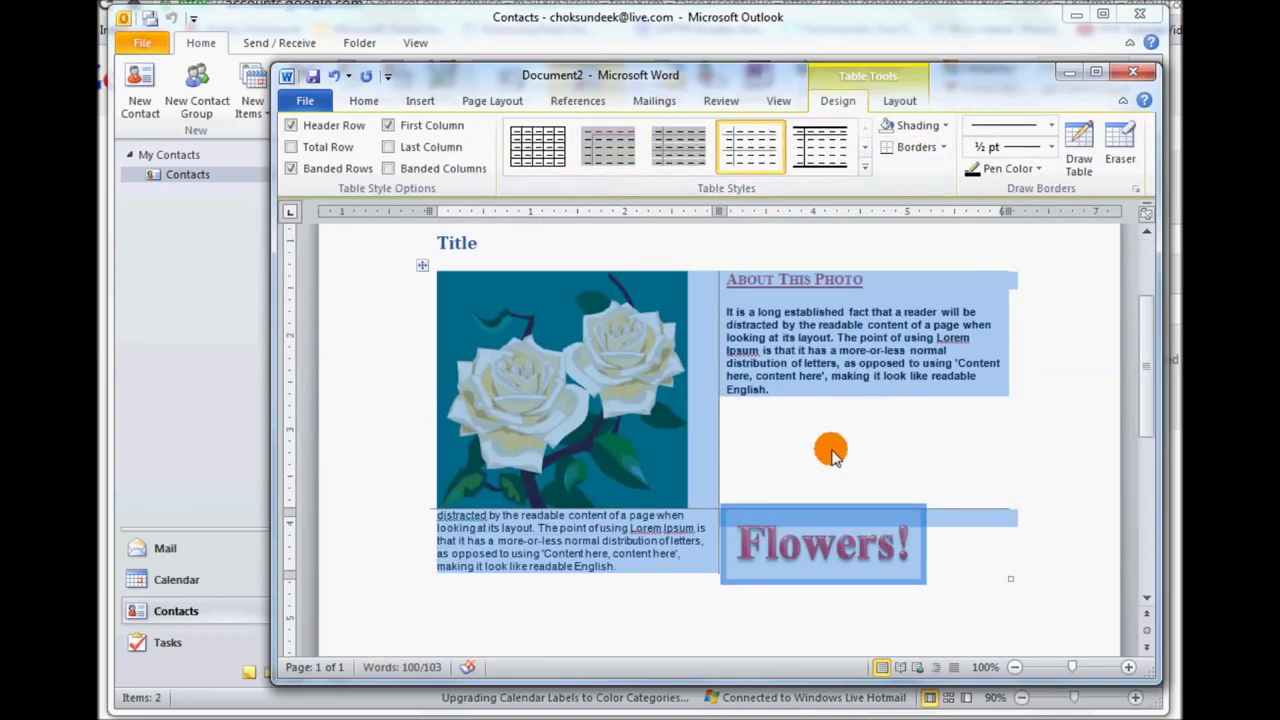
click(829, 449)
scroll(766, 337, up, 3)
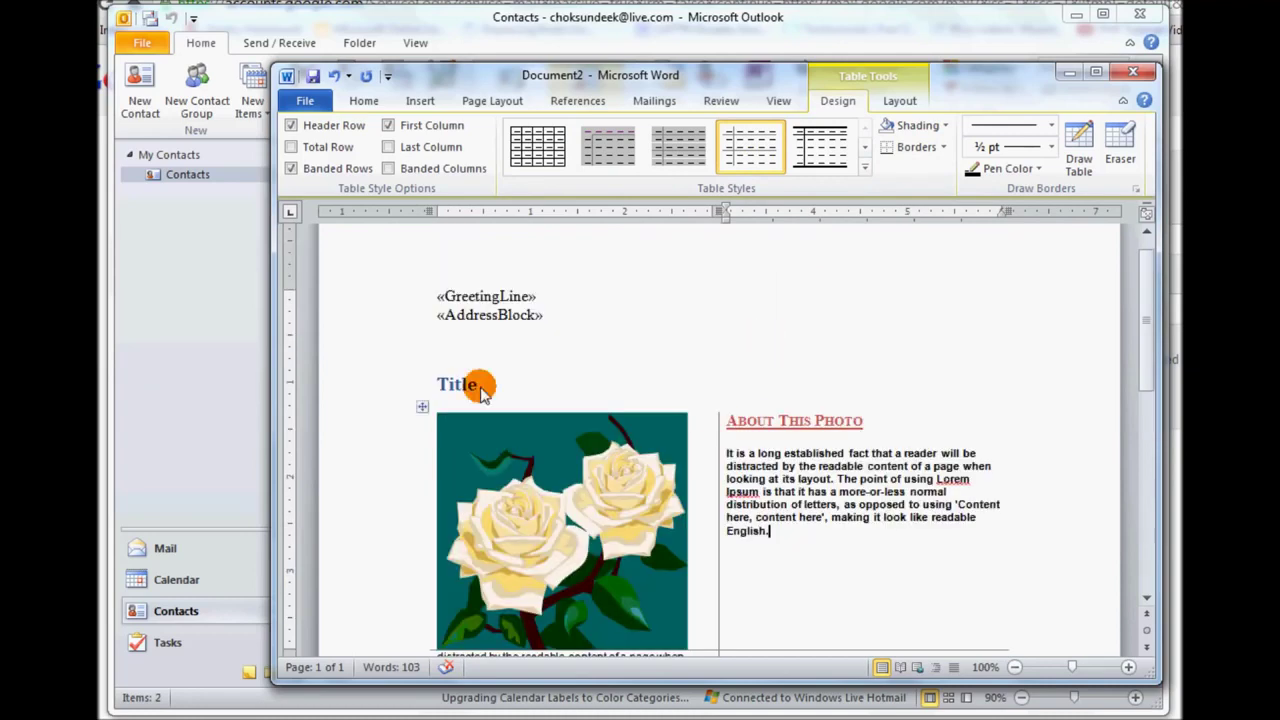
- Remove all of the table's borders with No Border
click(422, 406)
click(862, 167)
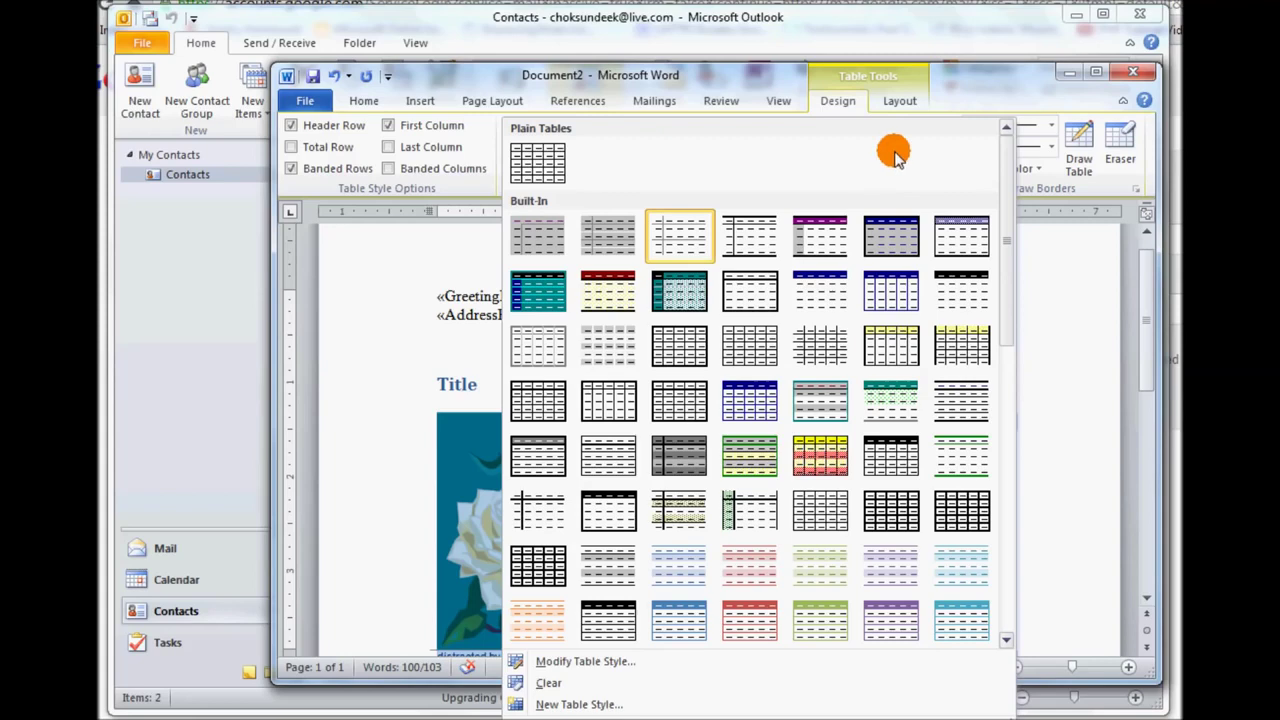
click(880, 105)
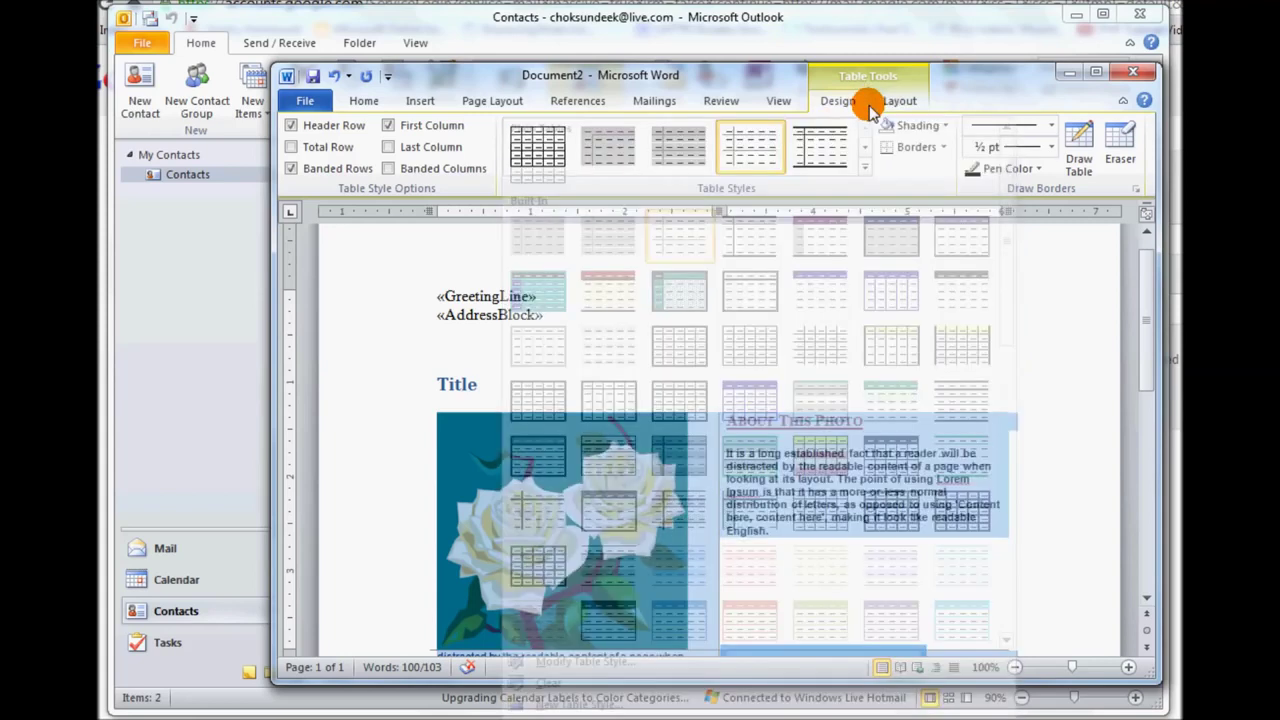
click(943, 147)
click(938, 261)
- Give the About This Photo column a left border, dividing it from the rose picture
click(689, 346)
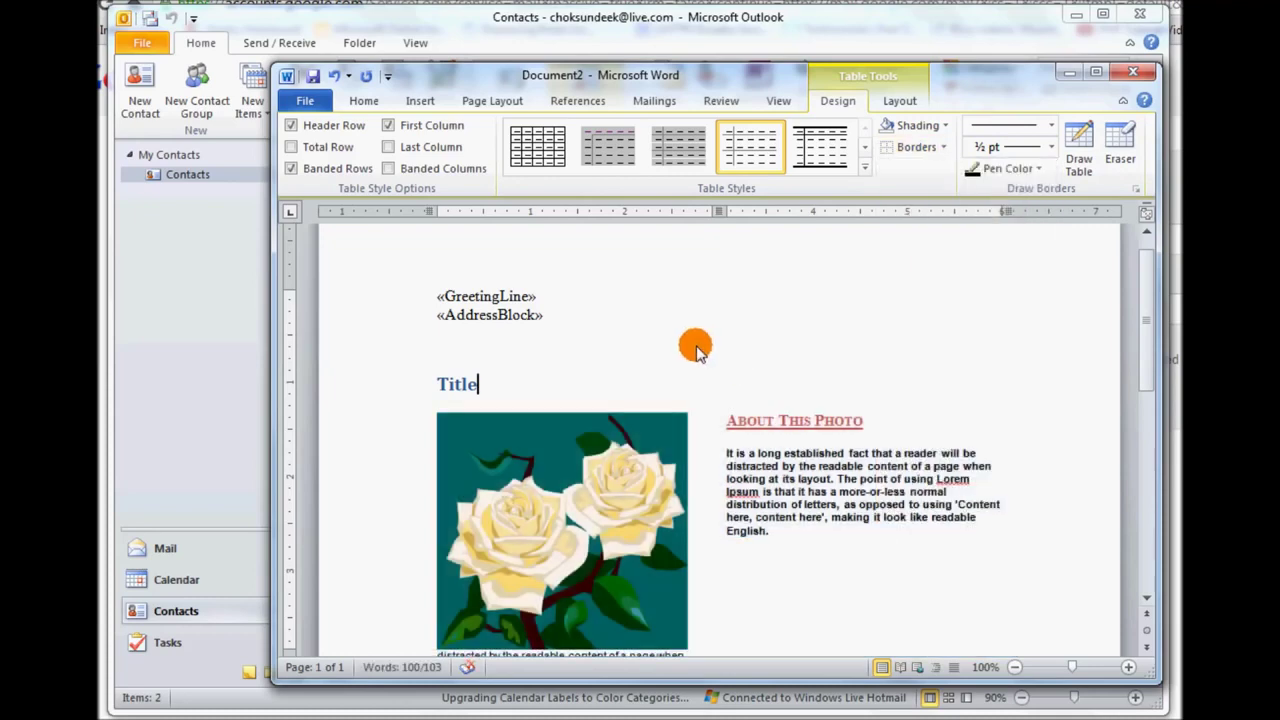
scroll(670, 358, down, 5)
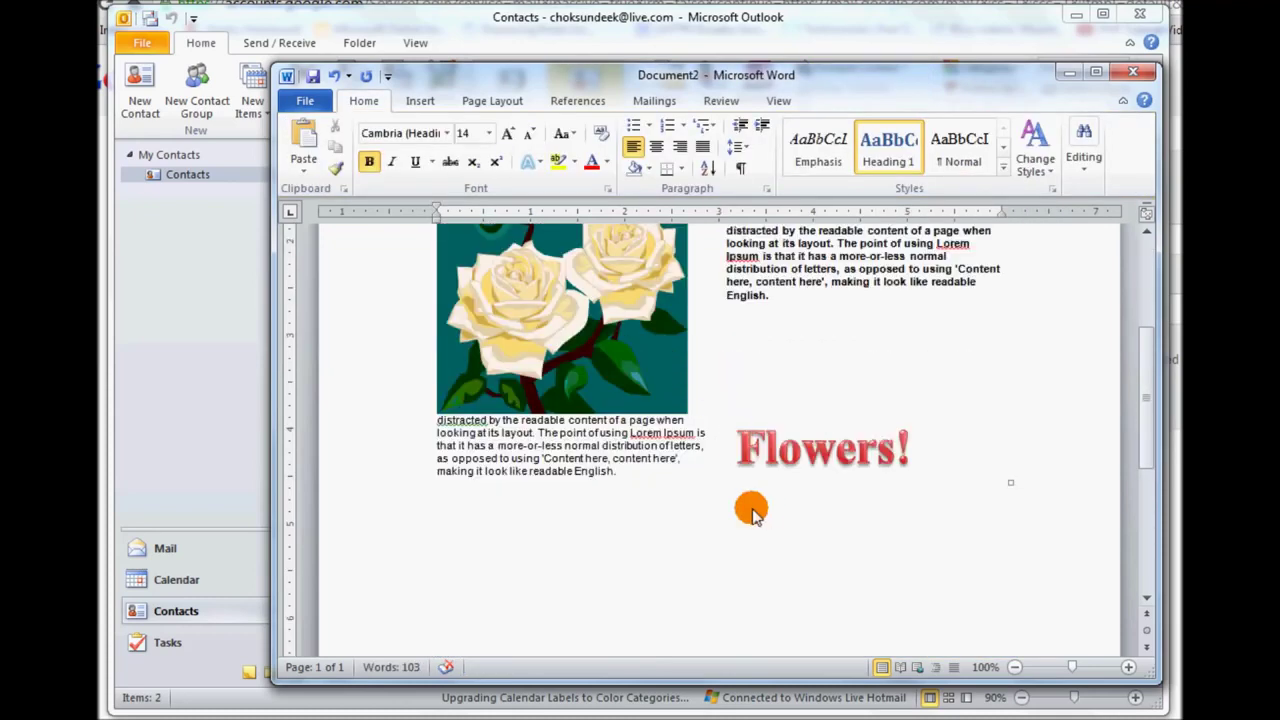
scroll(751, 509, up, 3)
drag(869, 374, 766, 640)
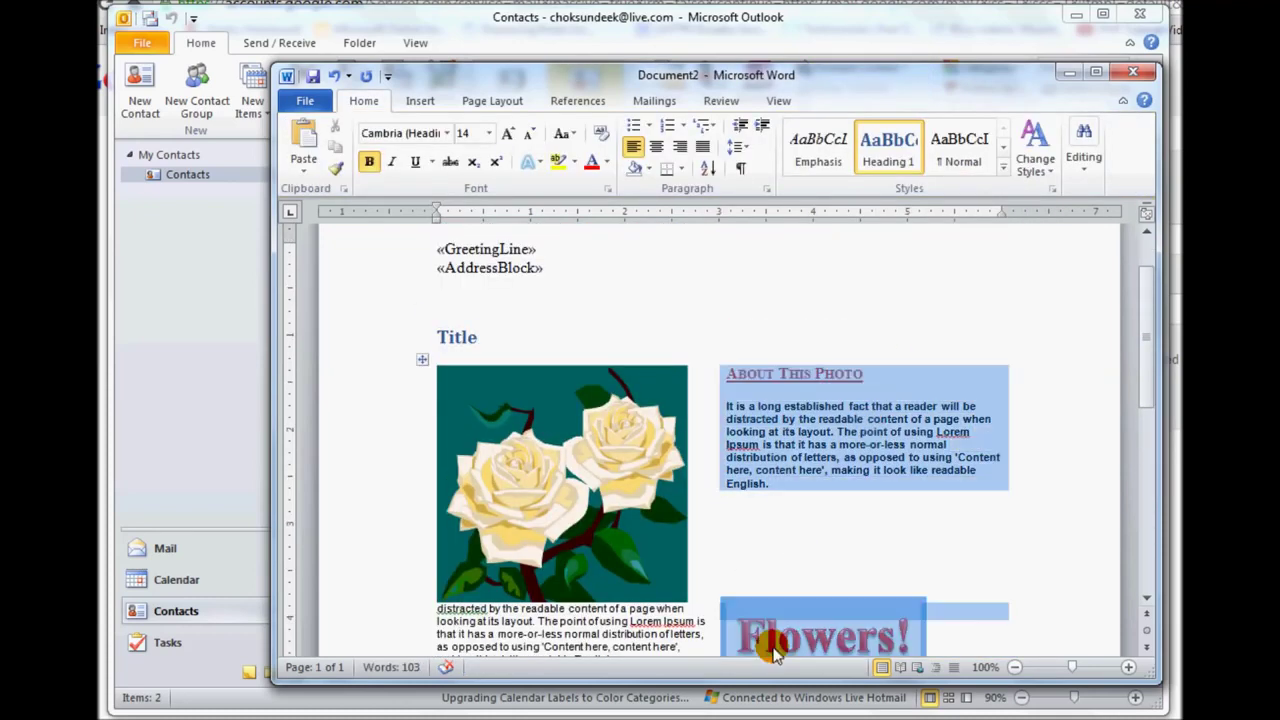
click(682, 169)
click(672, 233)
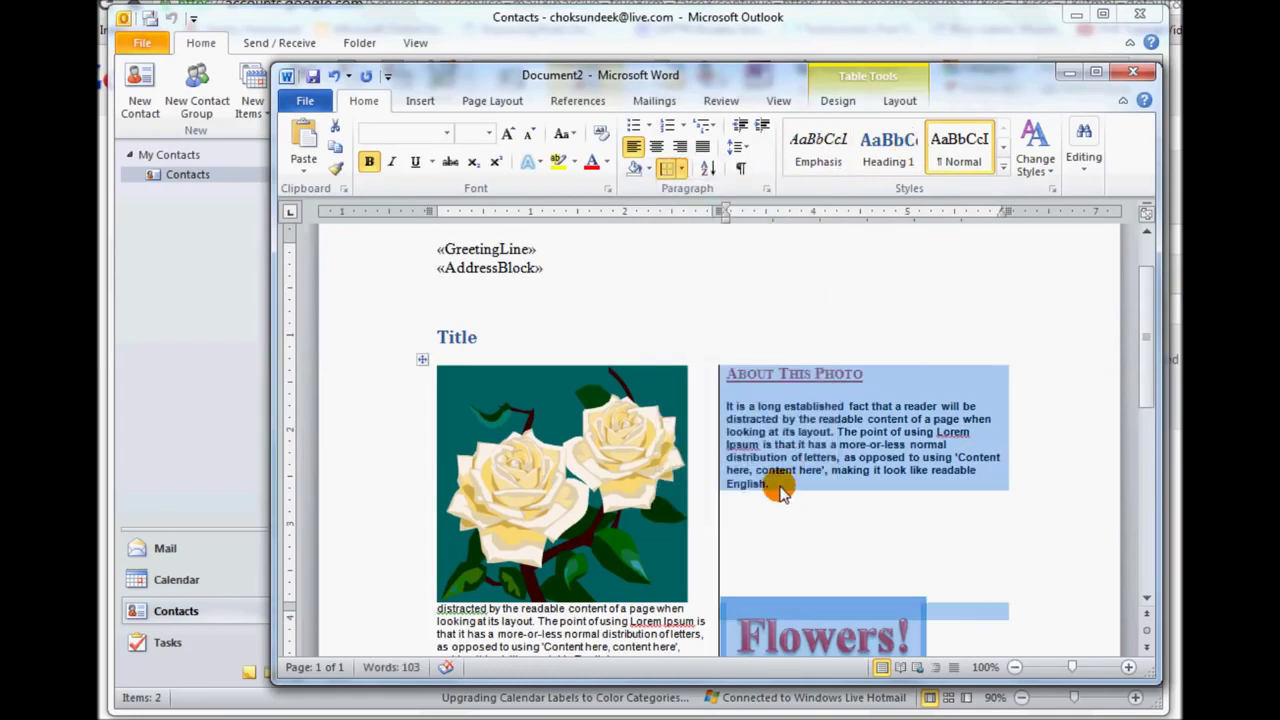
click(777, 486)
scroll(843, 520, down, 2)
scroll(843, 518, down, 2)
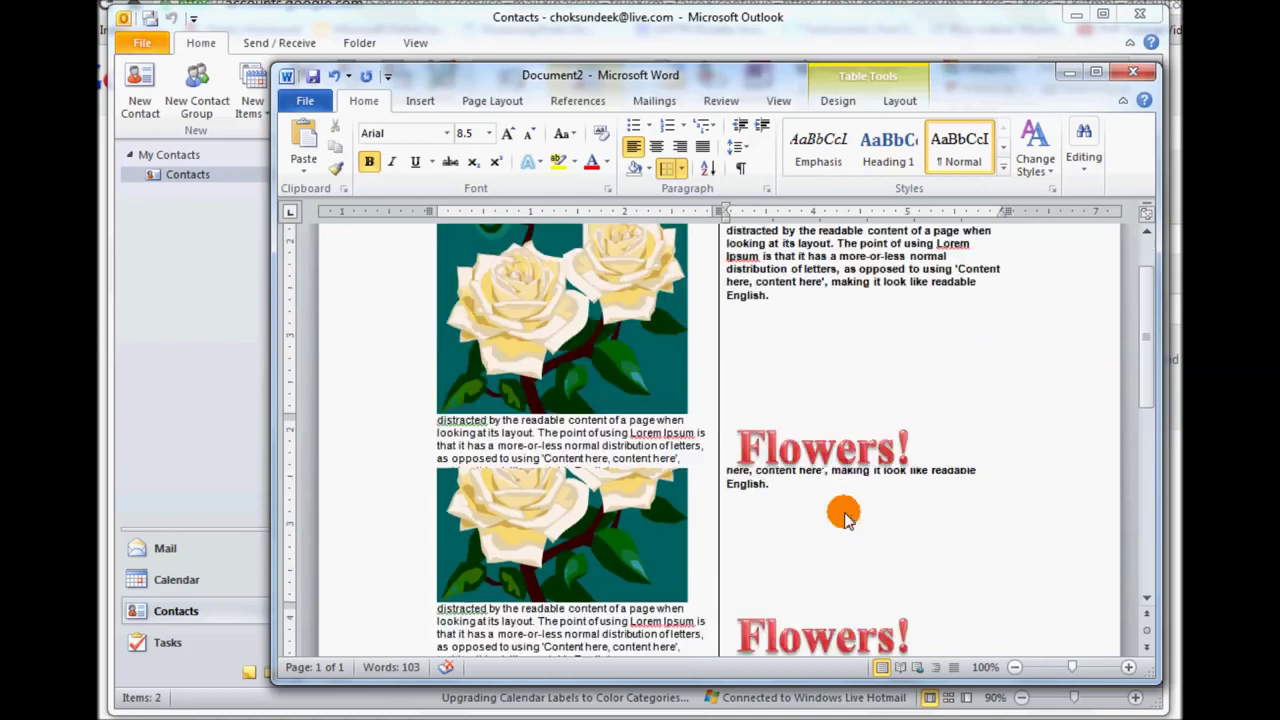
scroll(836, 507, up, 5)
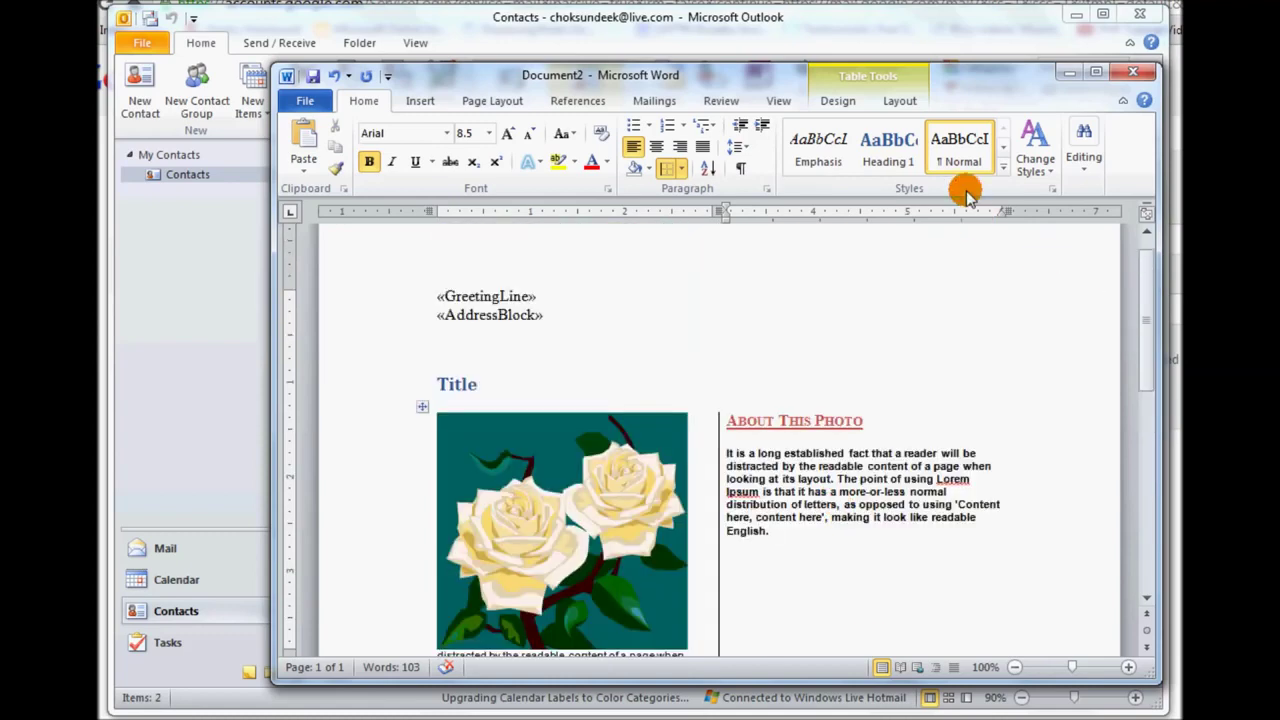
- Preview the merge results to show the first recipient's data in the letter
click(655, 101)
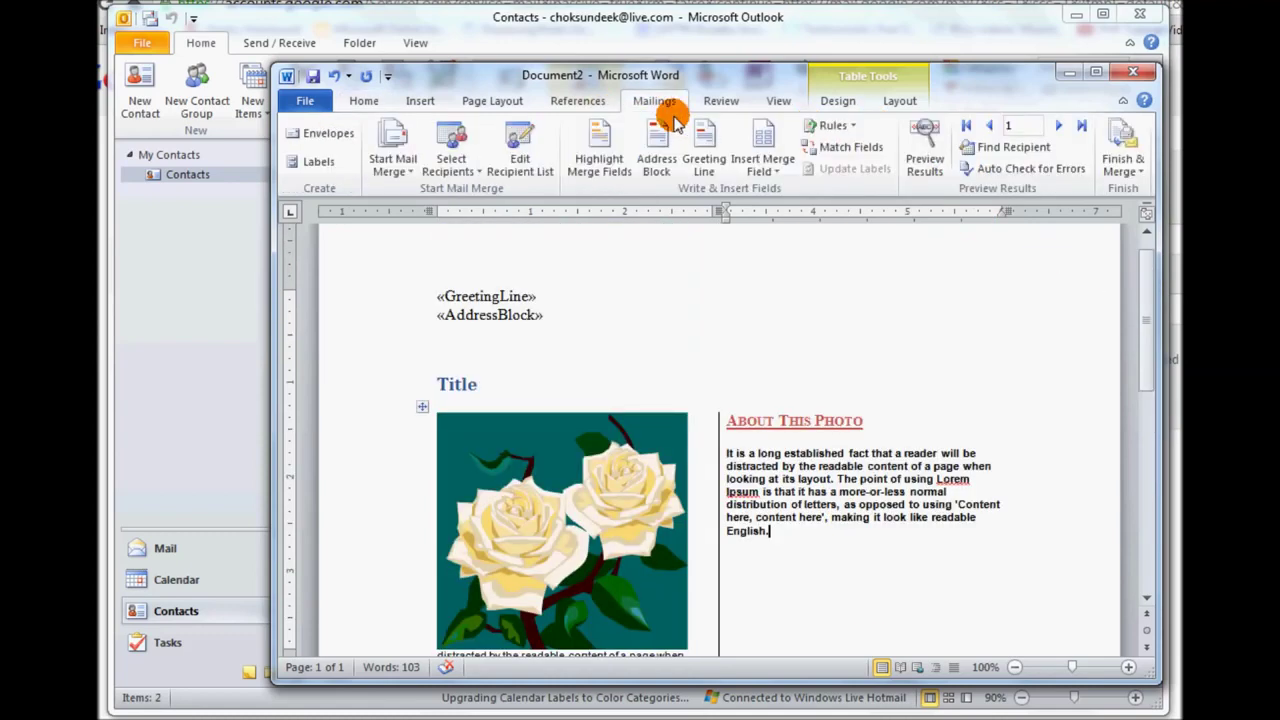
click(918, 155)
scroll(831, 409, down, 7)
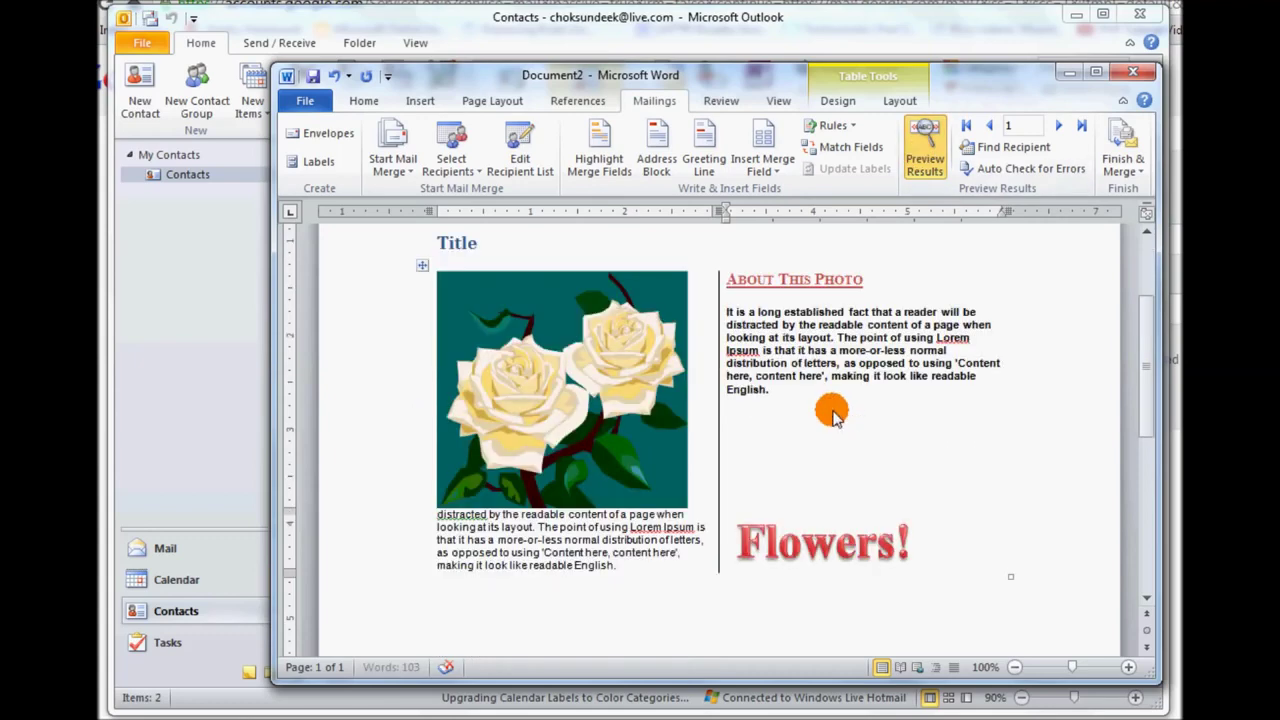
scroll(836, 410, up, 5)
scroll(836, 410, up, 3)
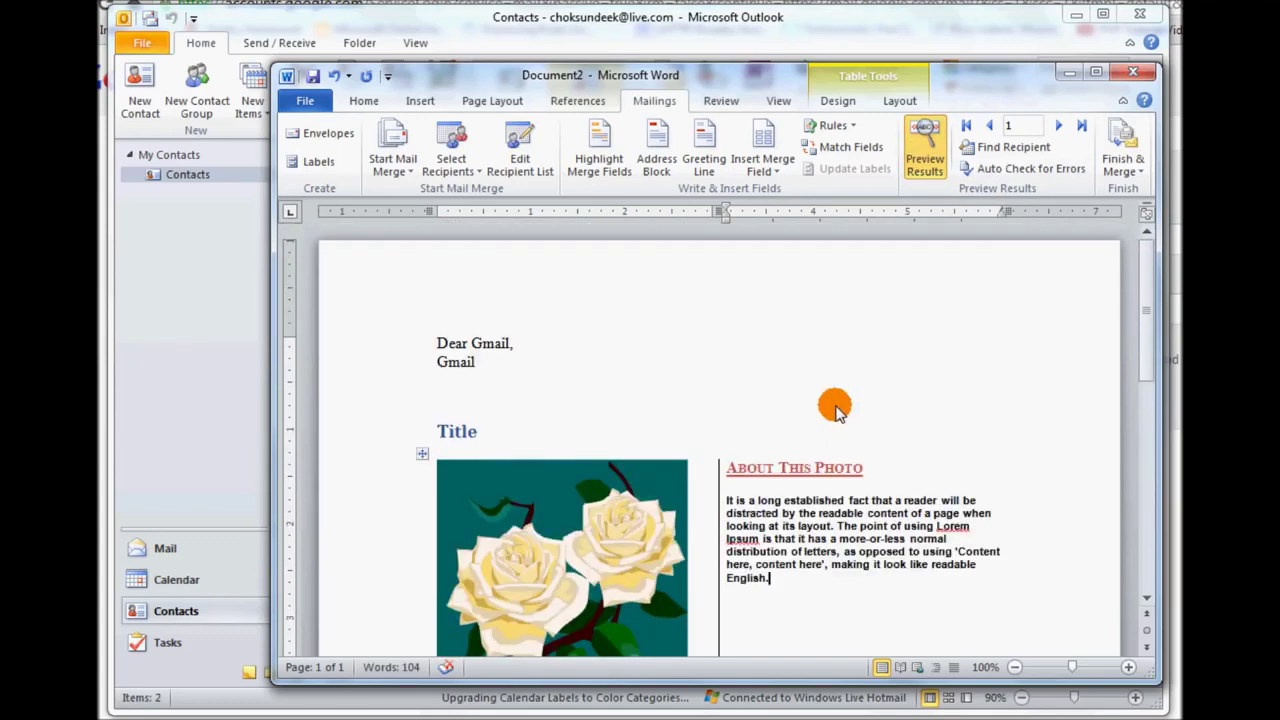
scroll(835, 410, down, 2)
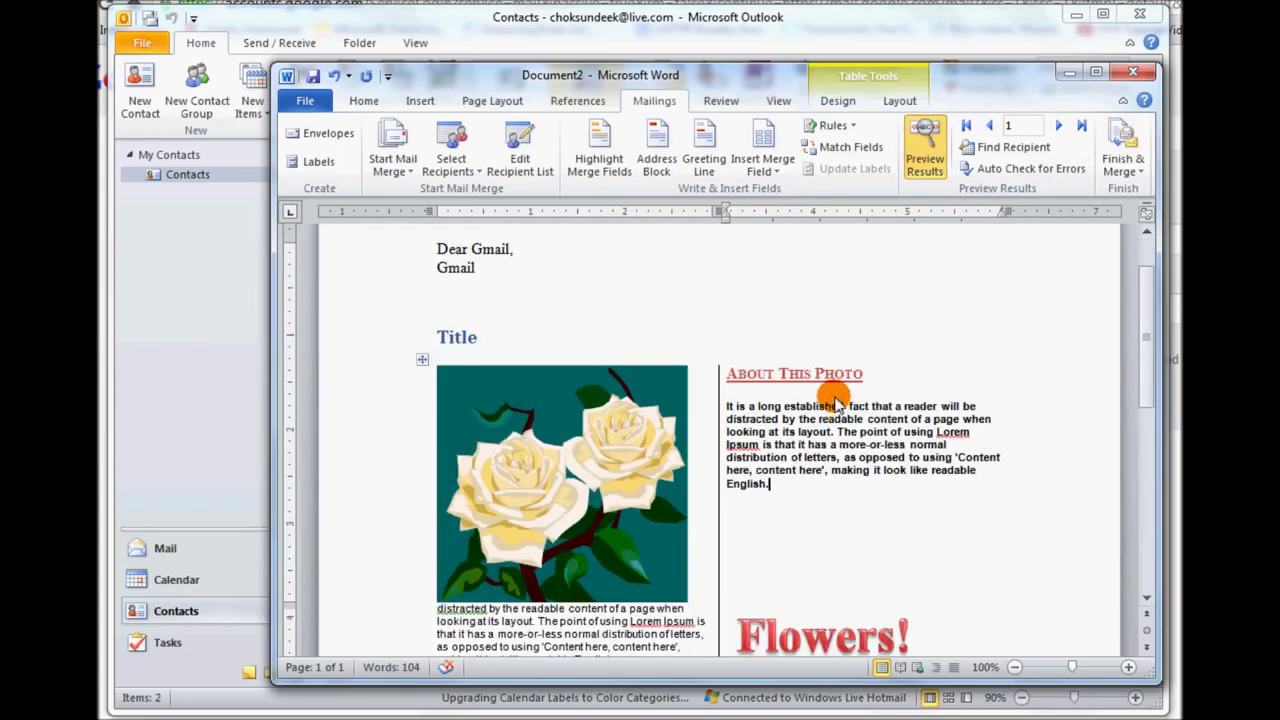
scroll(833, 393, down, 3)
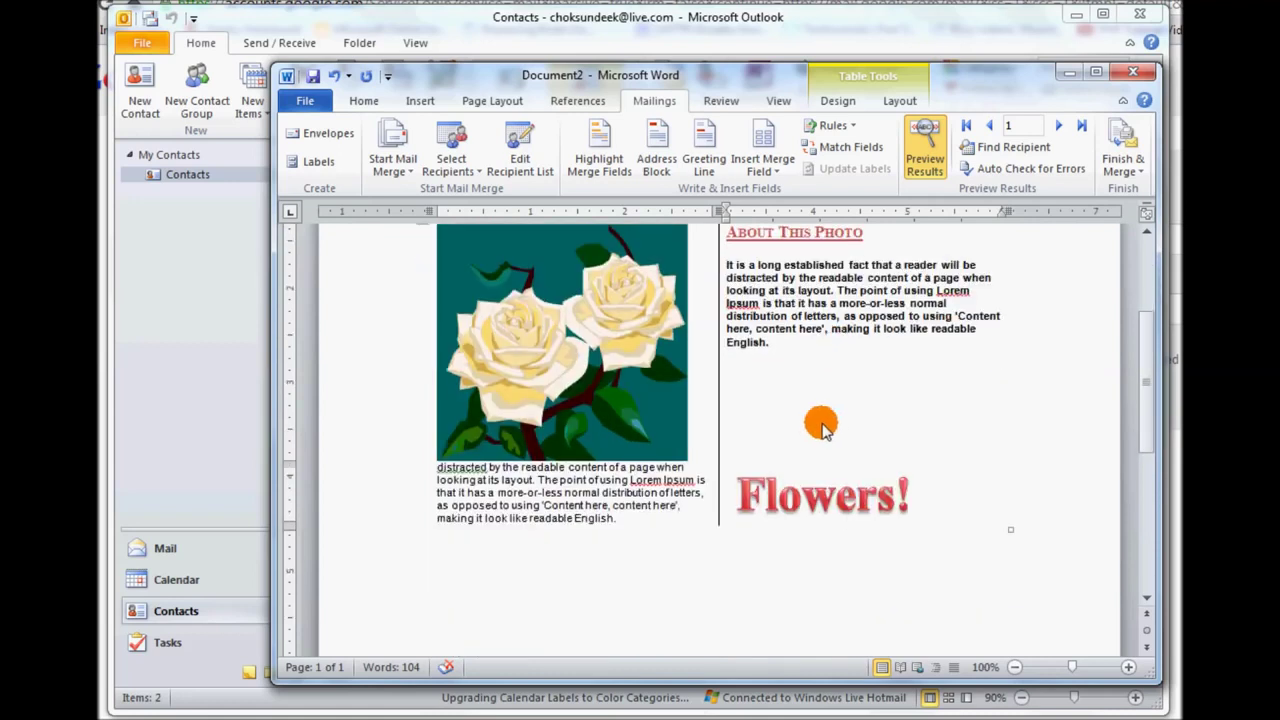
- Inspect the Flowers! WordArt's Text Effects gallery without changes, then return to Mailings
click(851, 513)
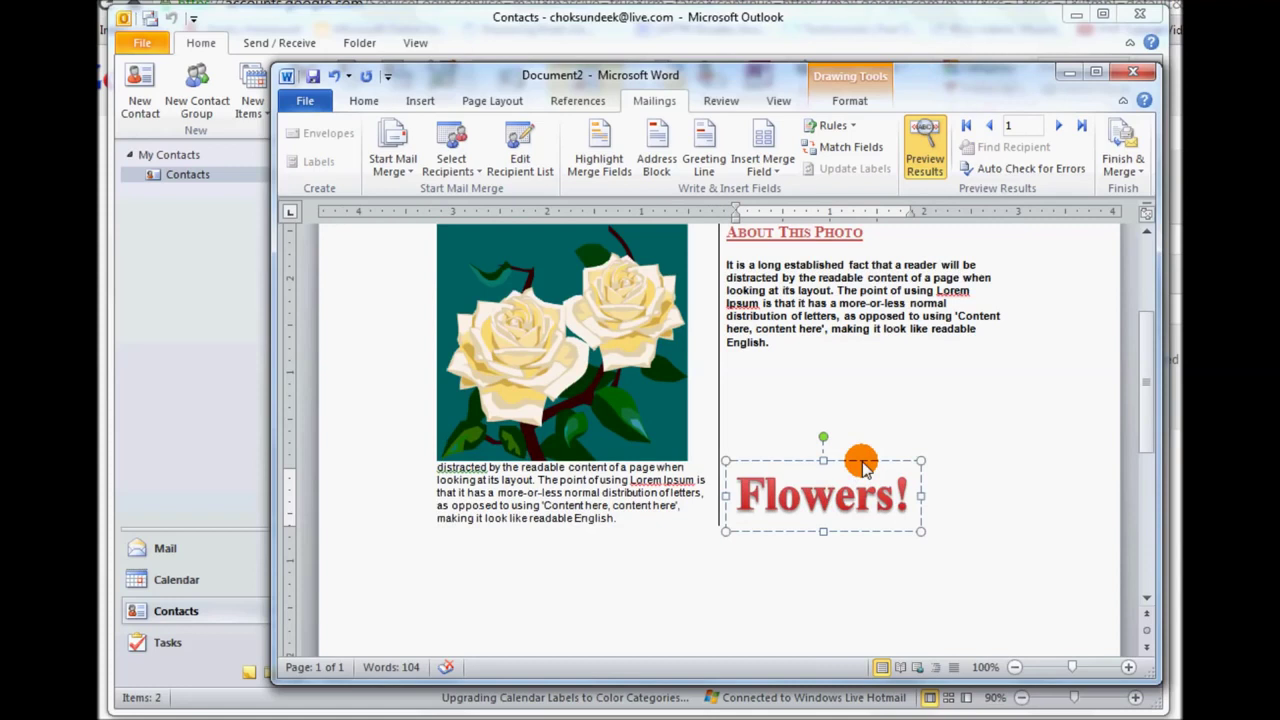
click(861, 463)
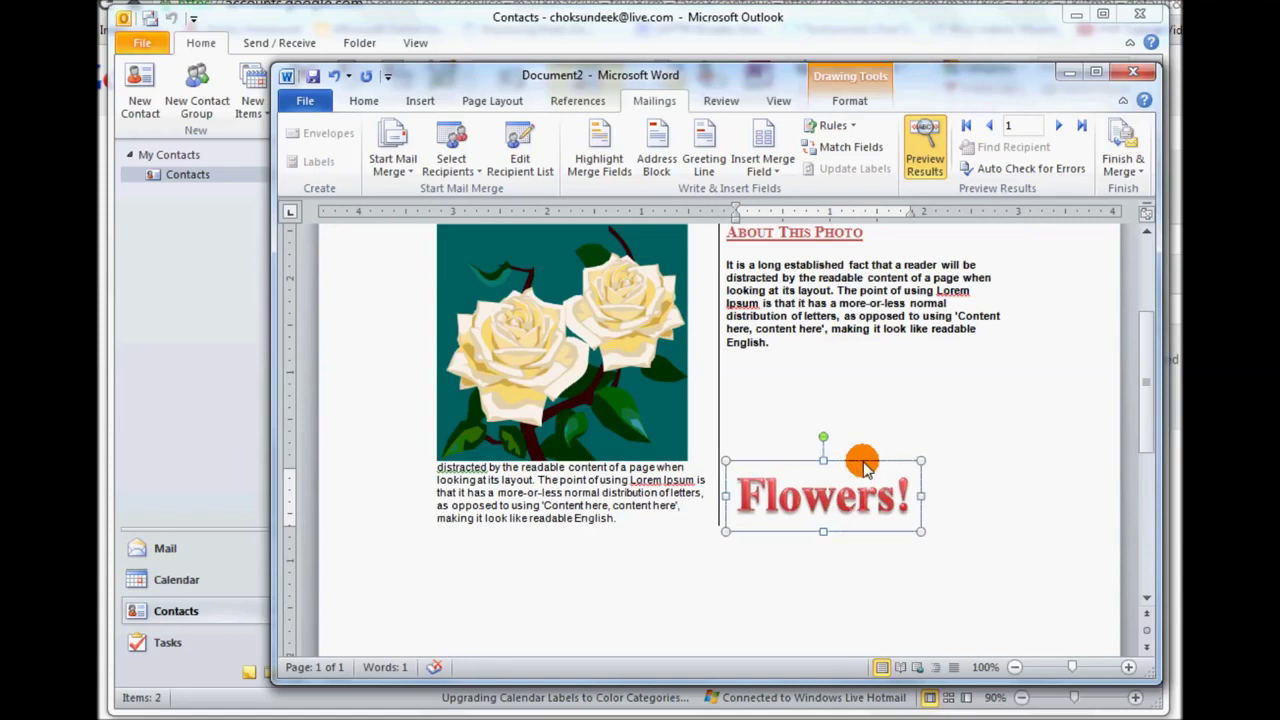
click(421, 100)
click(360, 100)
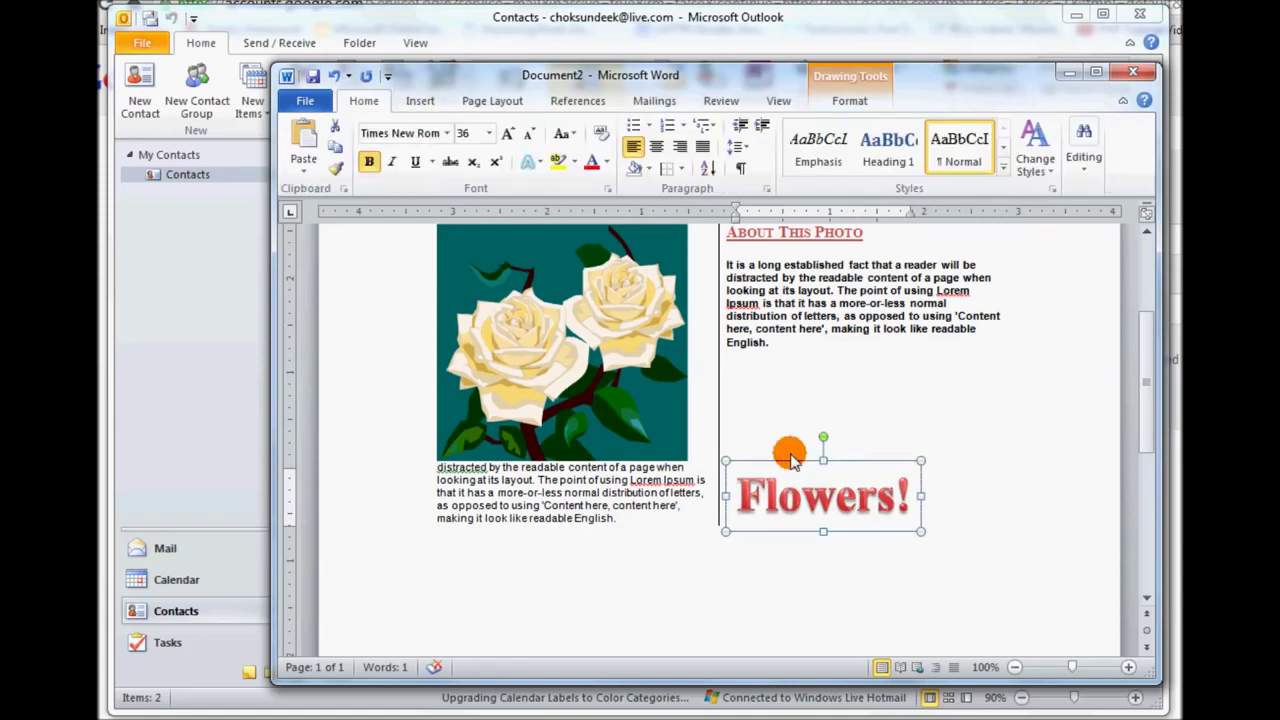
click(538, 166)
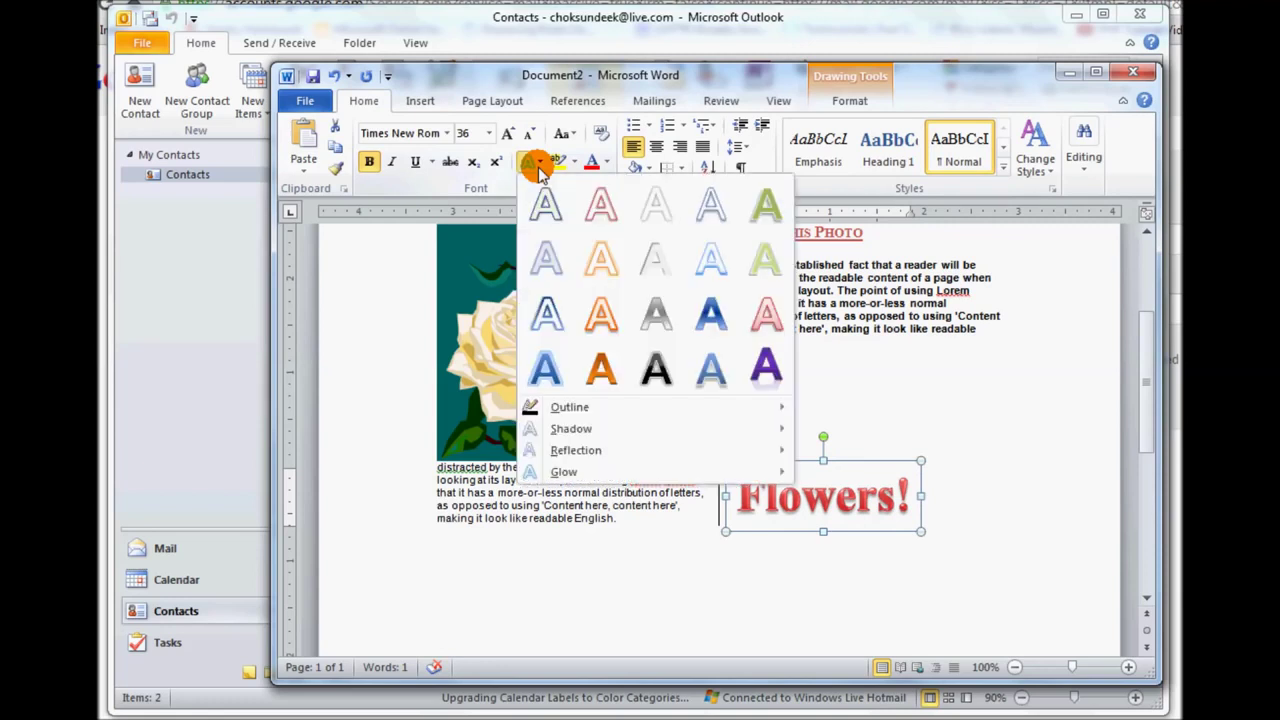
click(870, 322)
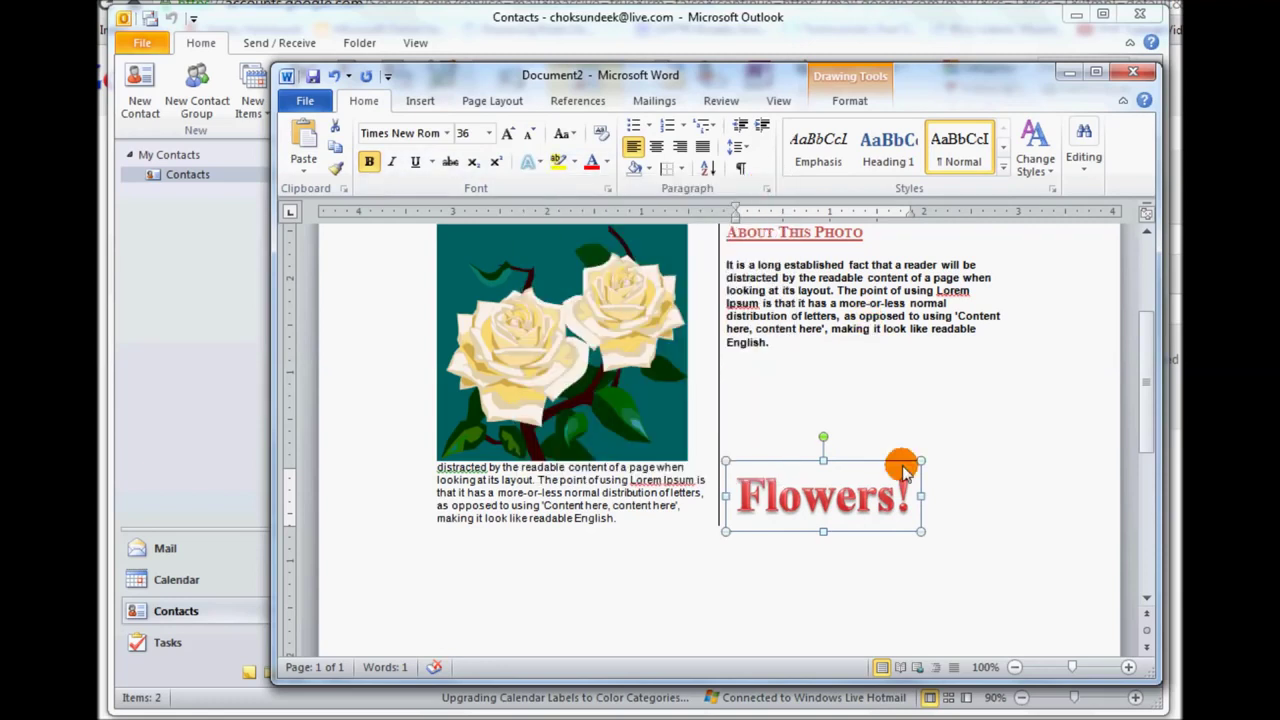
click(891, 397)
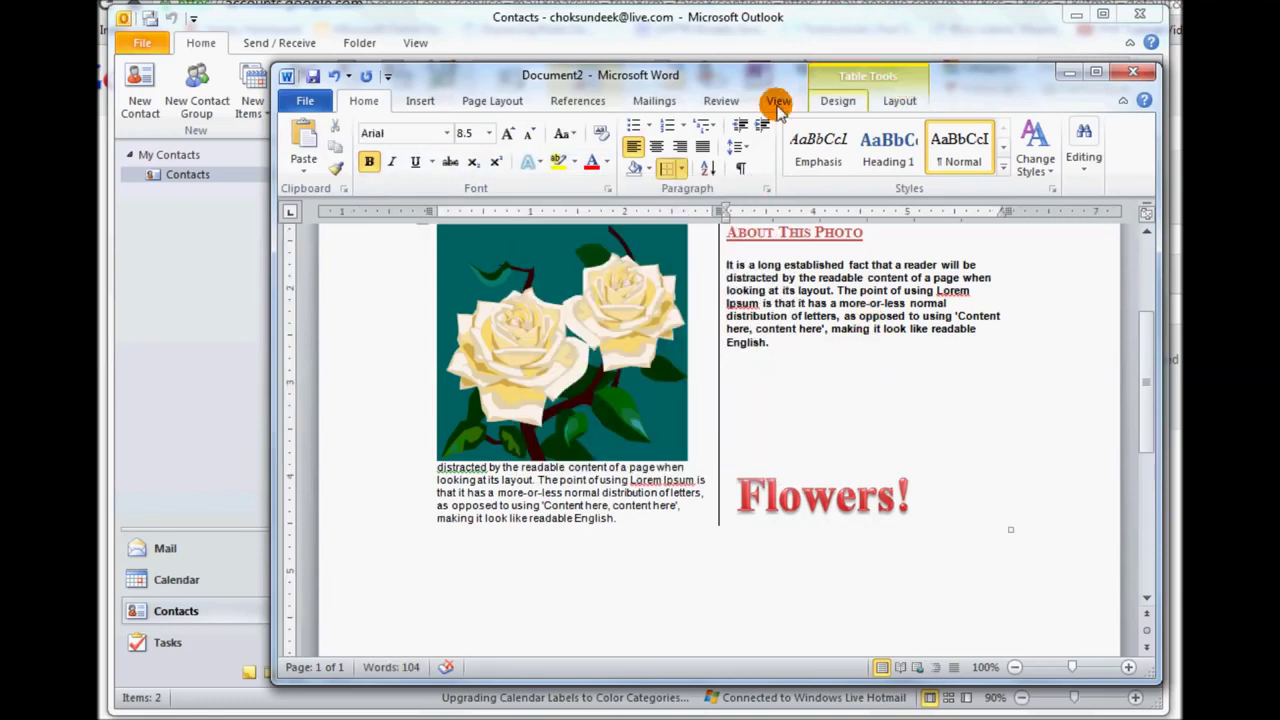
click(648, 108)
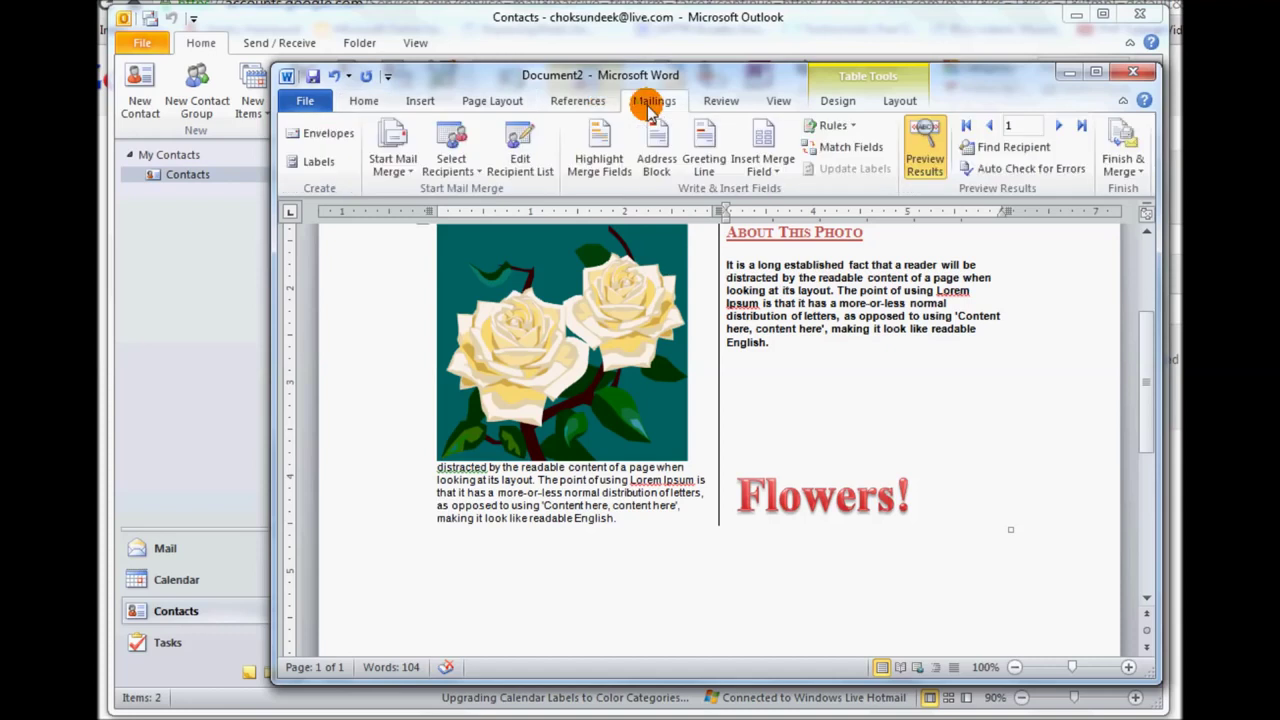
- Merge to HTML e-mail for all records with subject 'Newsletter Layout Test'
click(1141, 172)
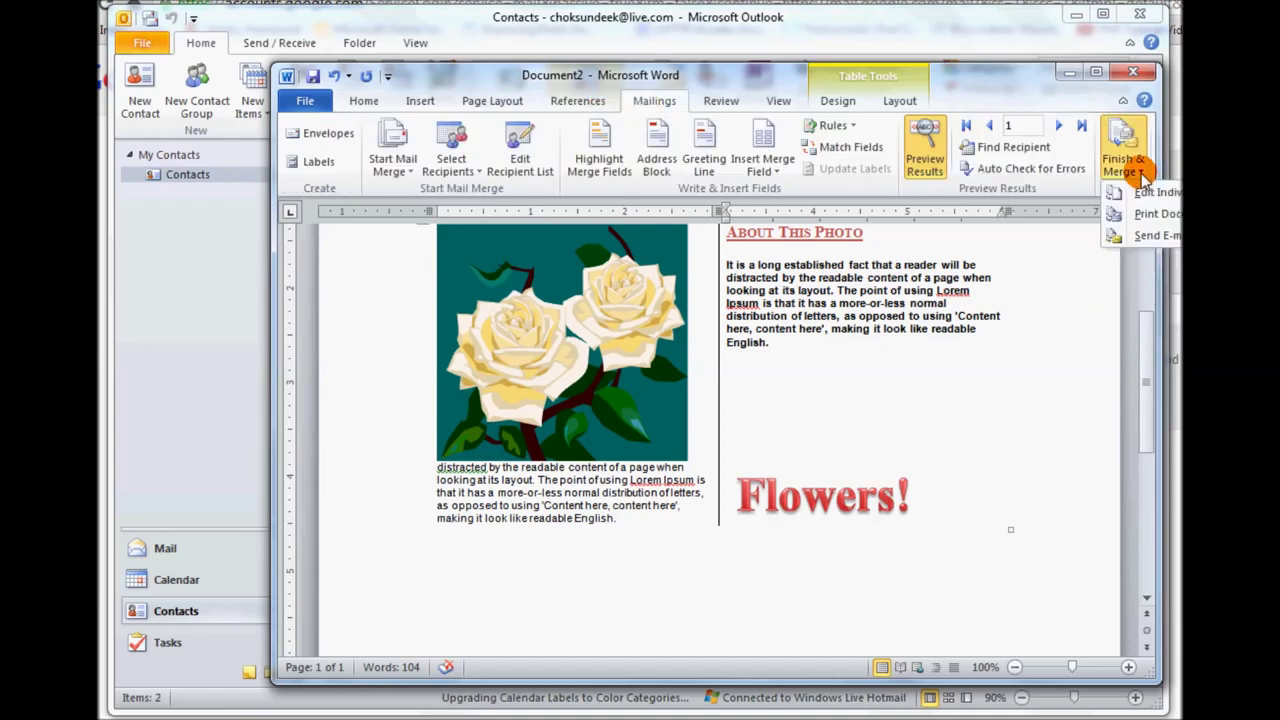
click(1158, 238)
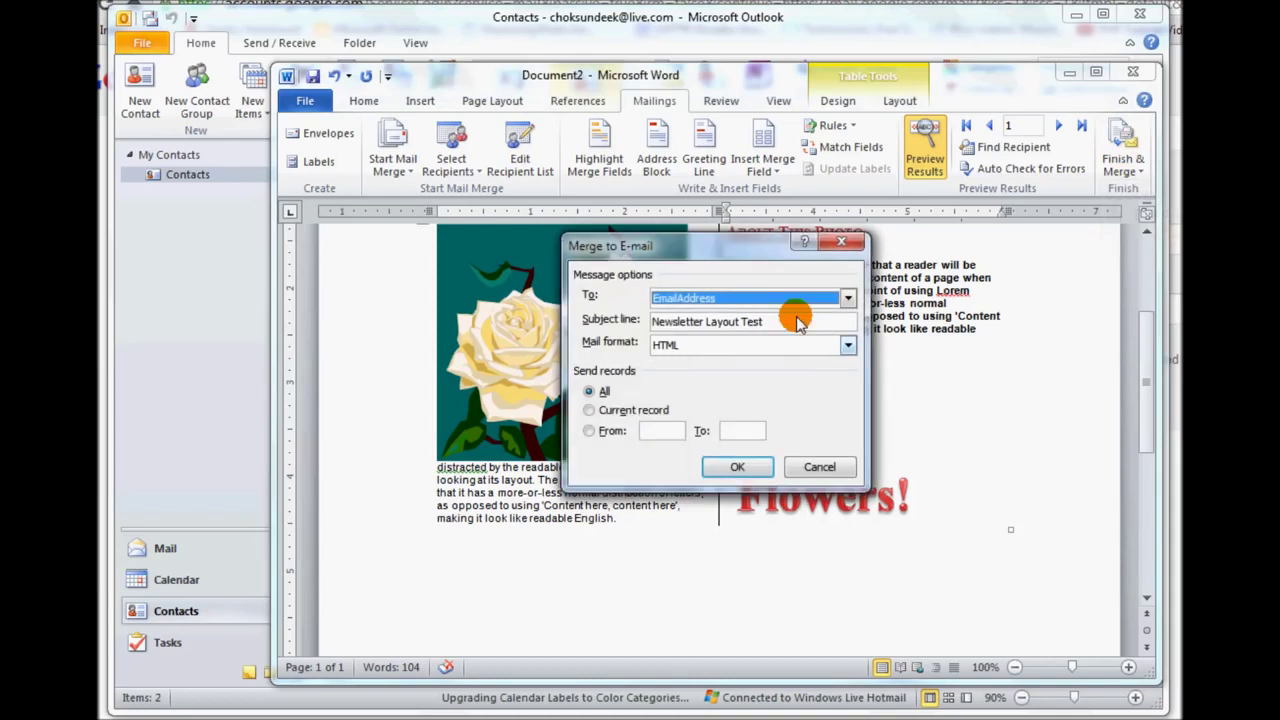
click(737, 468)
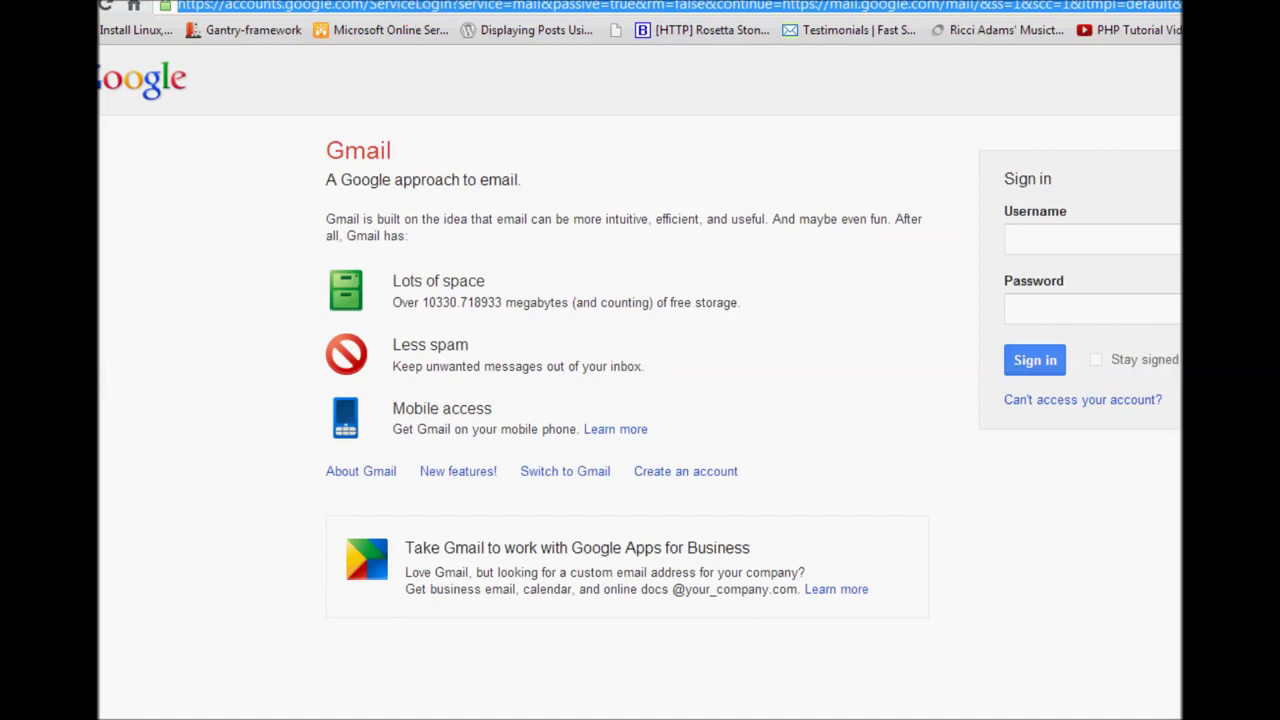
- Sign in to Gmail with the suggested account username and its password
click(1063, 250)
text(e)
key(Down)
key(Tab)
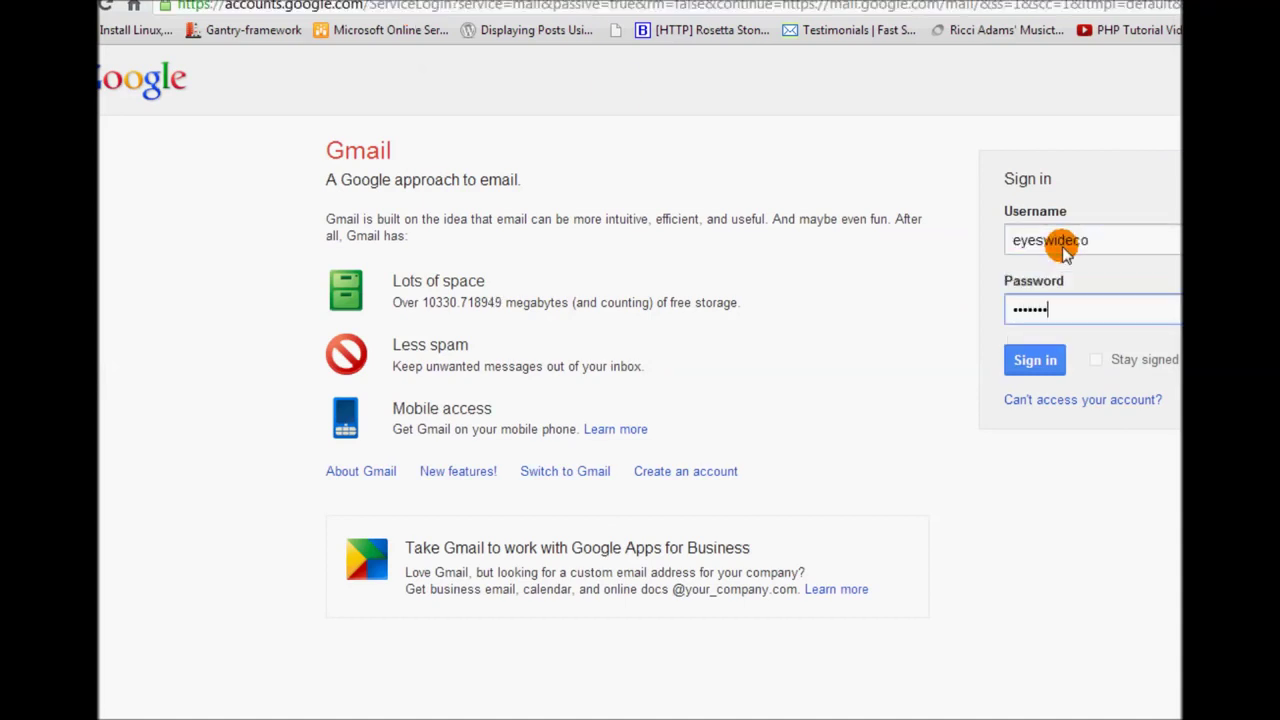
key(Return)
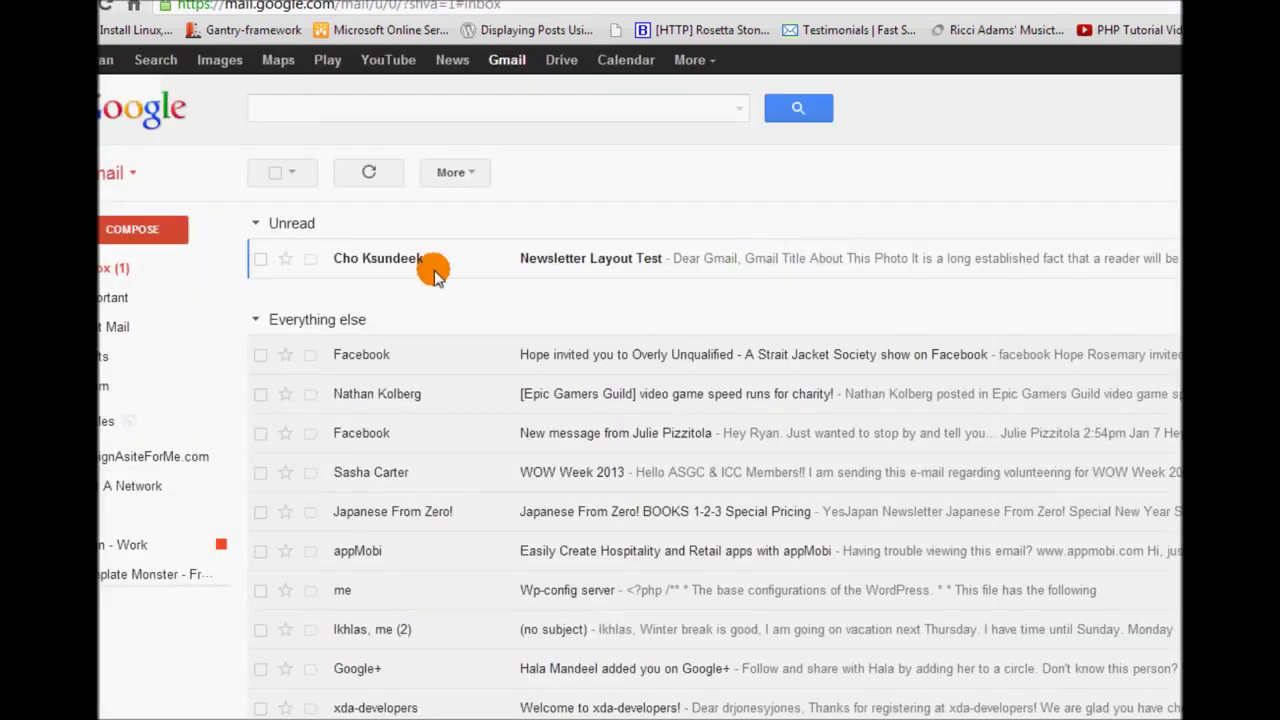
- Open the Newsletter Layout Test email, check its layout, and delete it
mouse_move(380, 264)
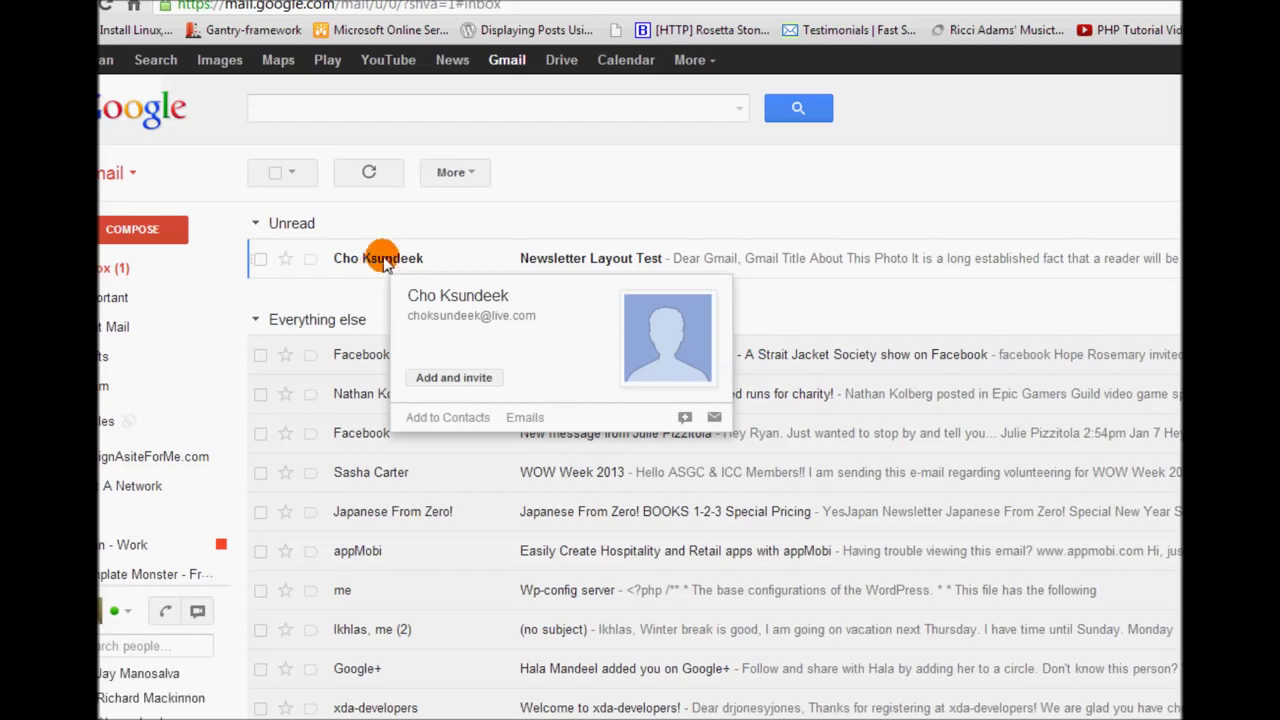
click(383, 262)
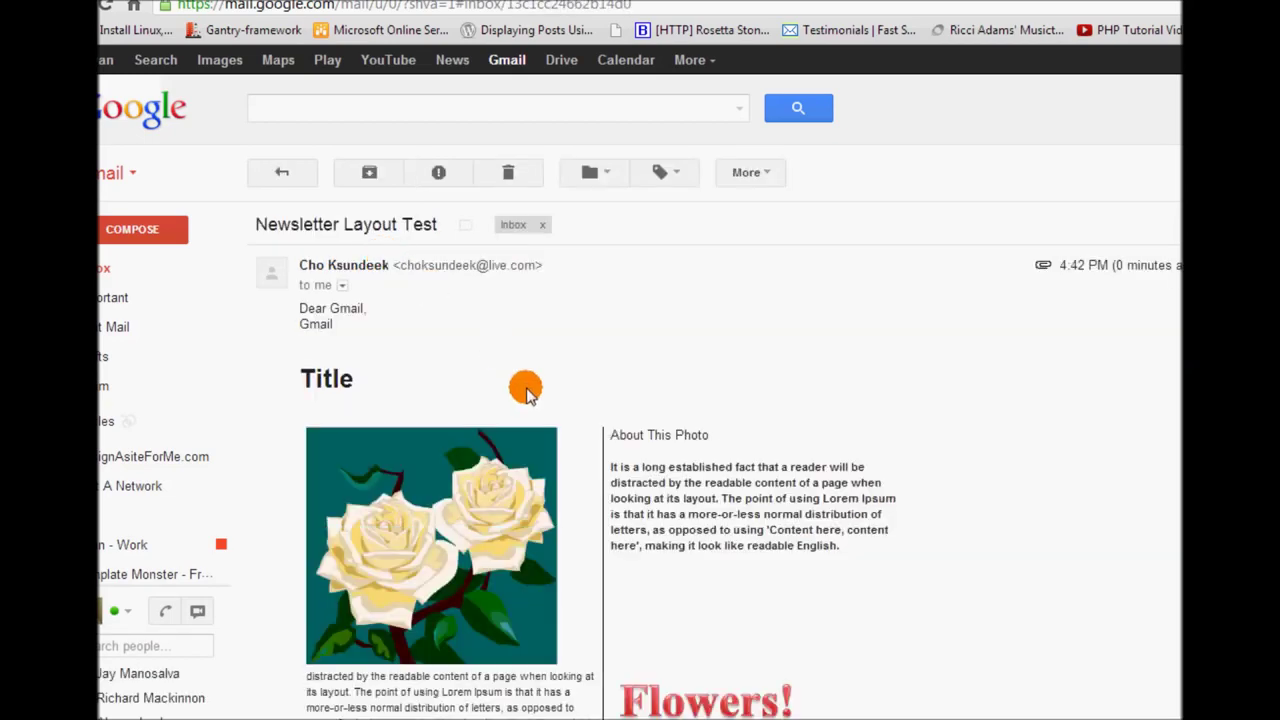
scroll(539, 387, down, 1)
scroll(539, 387, up, 1)
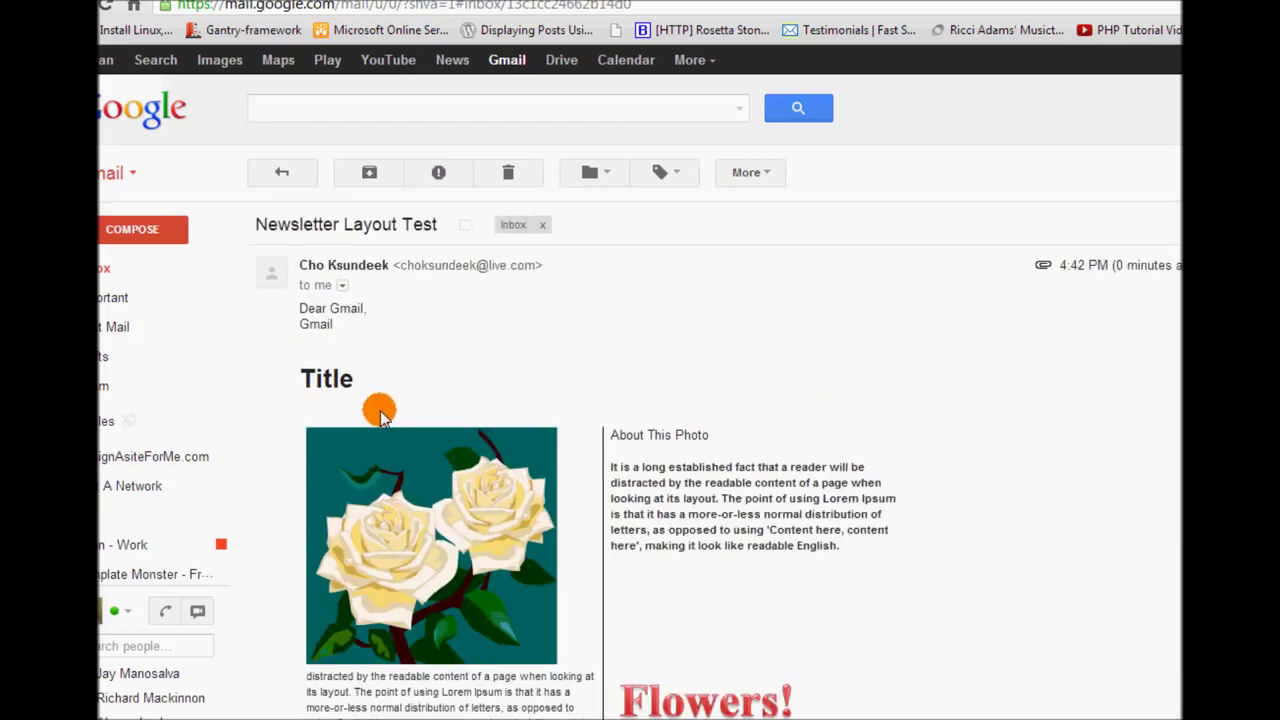
scroll(381, 412, down, 1)
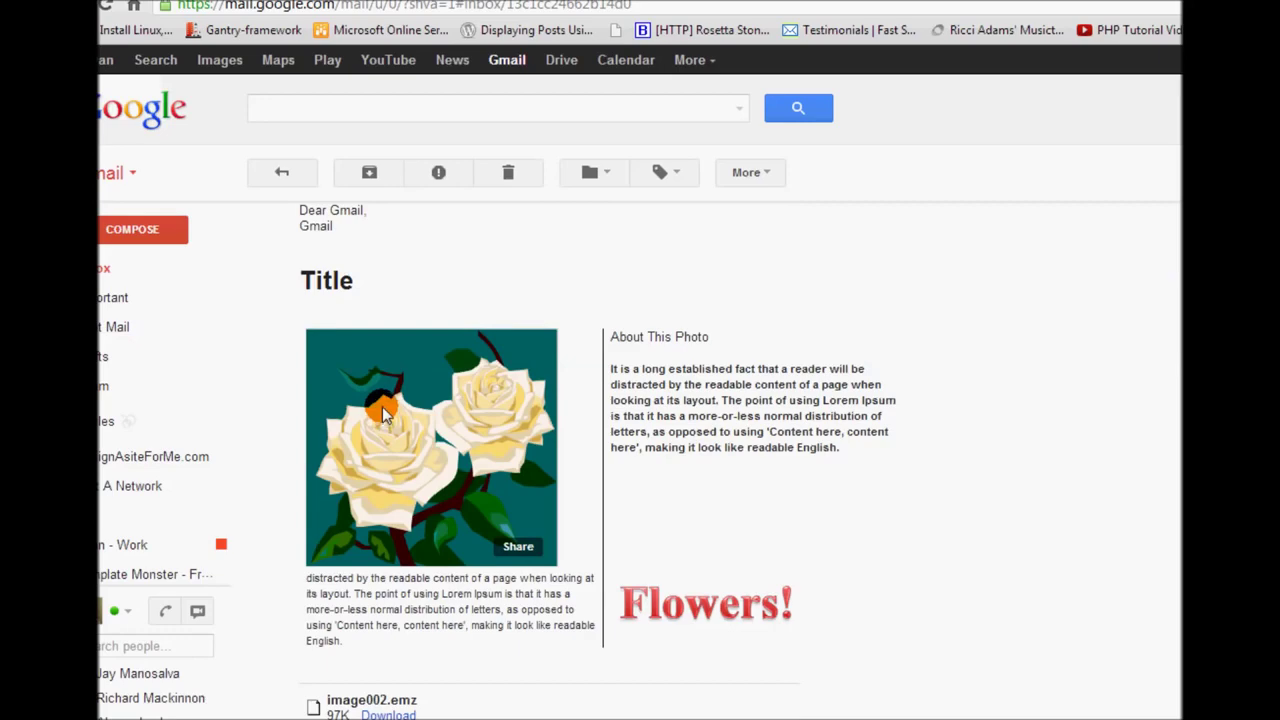
scroll(383, 413, down, 4)
scroll(426, 423, up, 5)
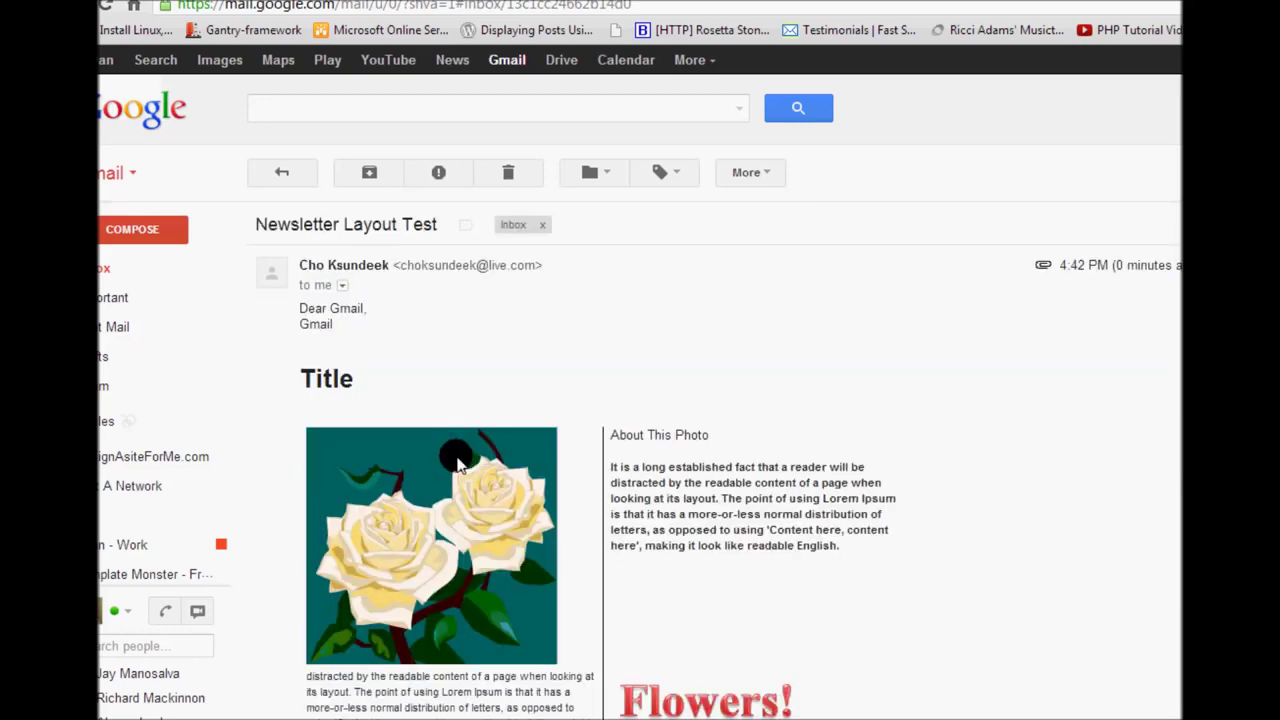
click(512, 178)
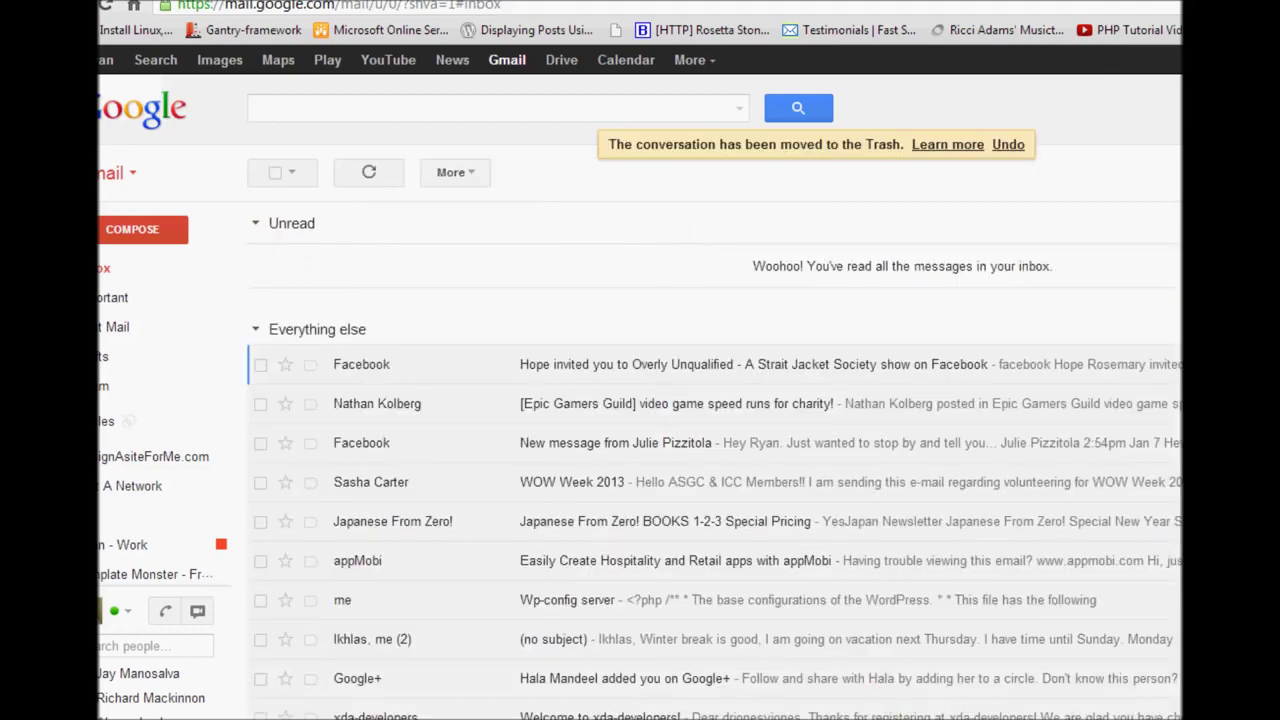
- Return to Word, view Document2's Info page (104 words, unsaved), then close Word
key(alt+Tab)
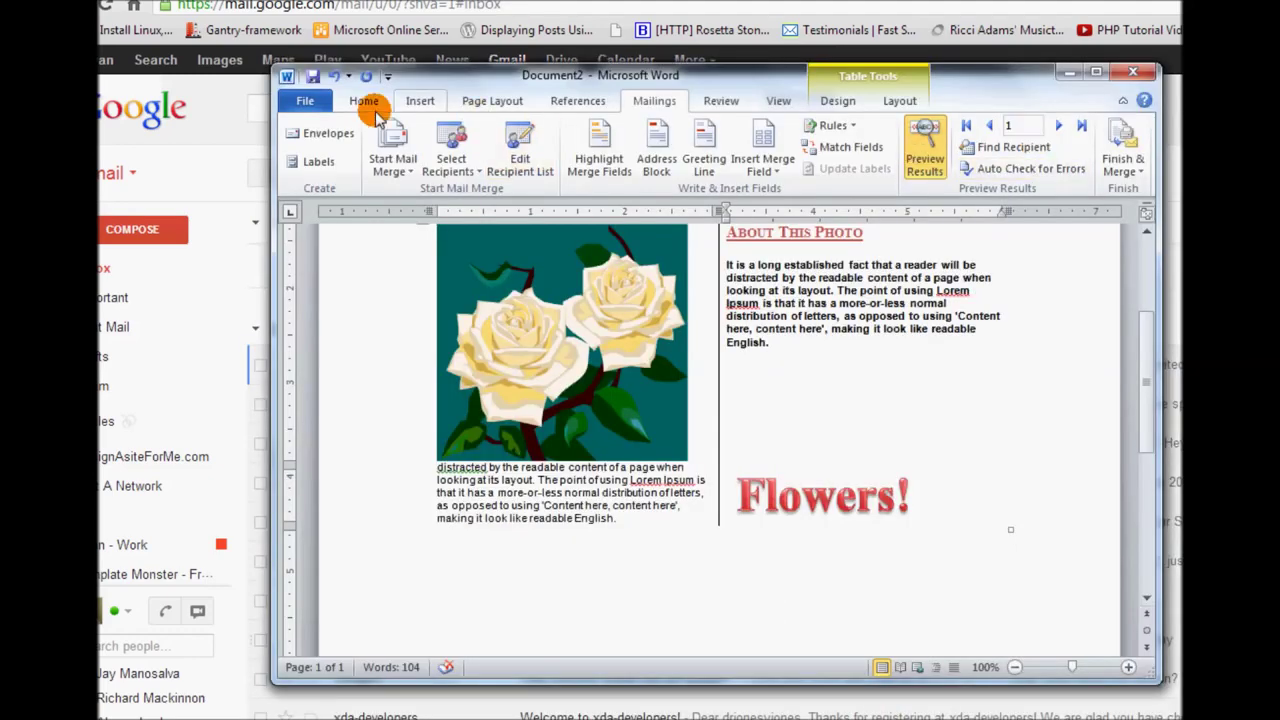
click(316, 105)
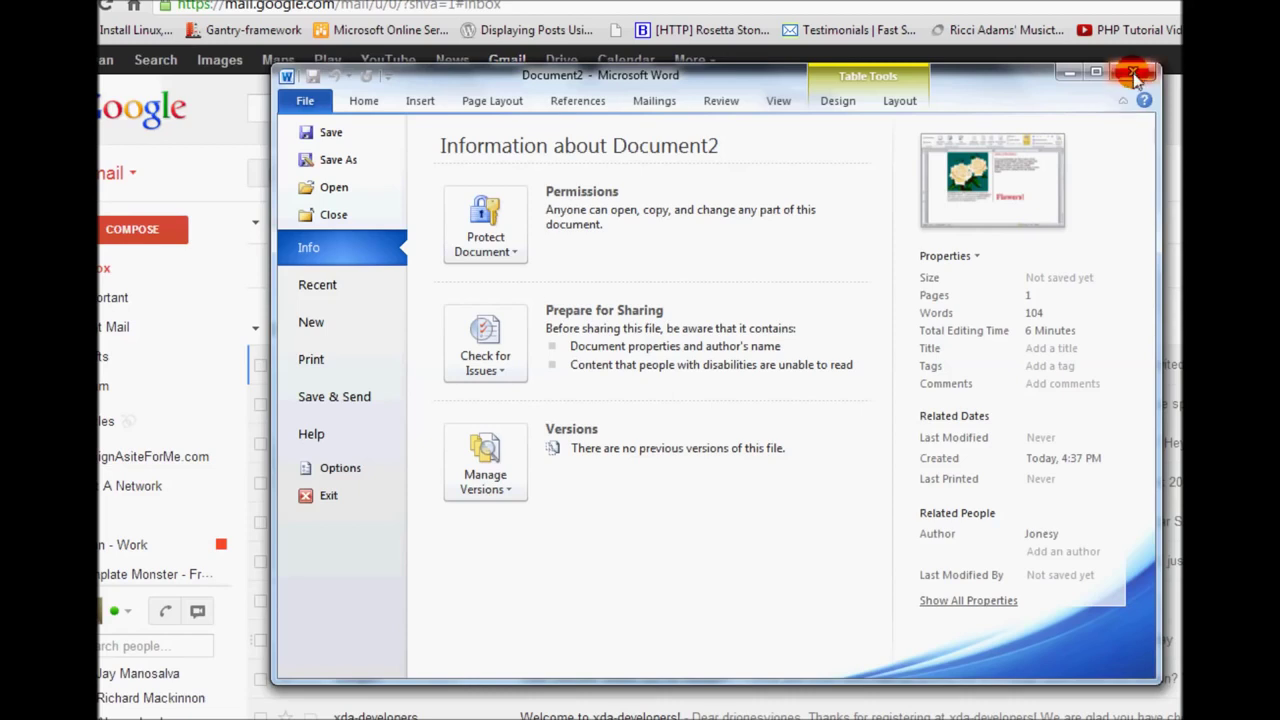
click(1132, 74)
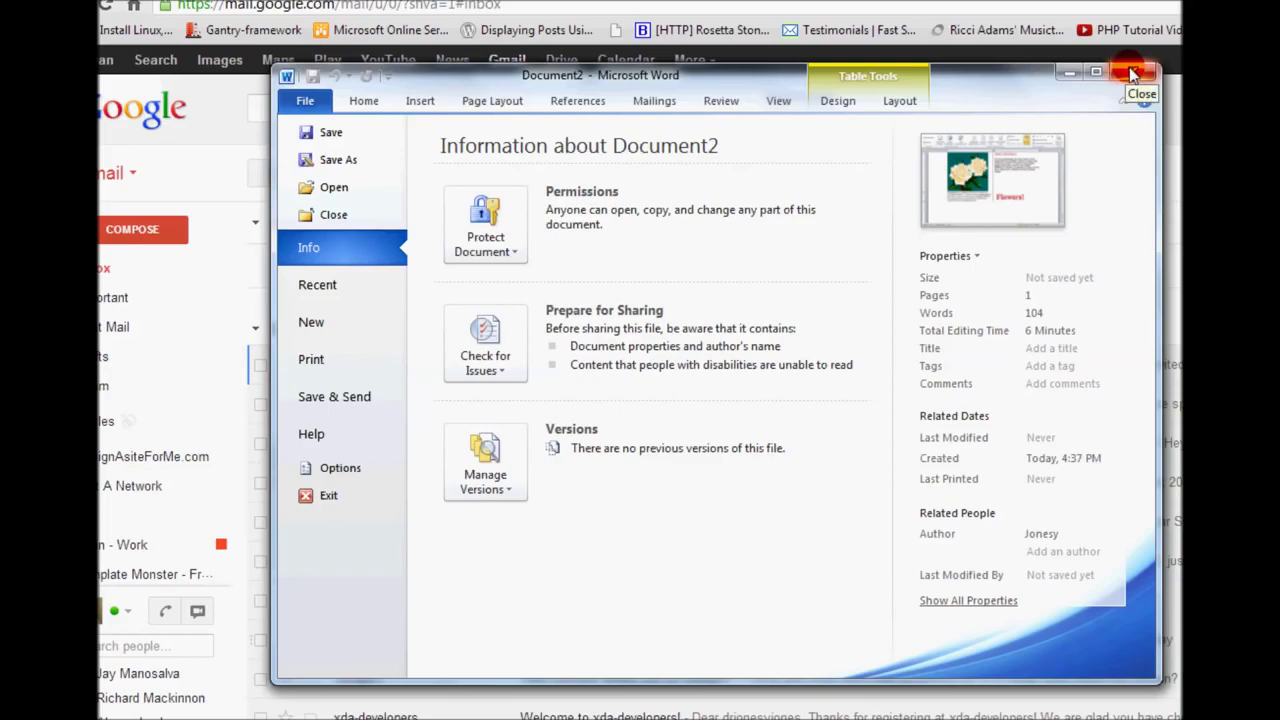